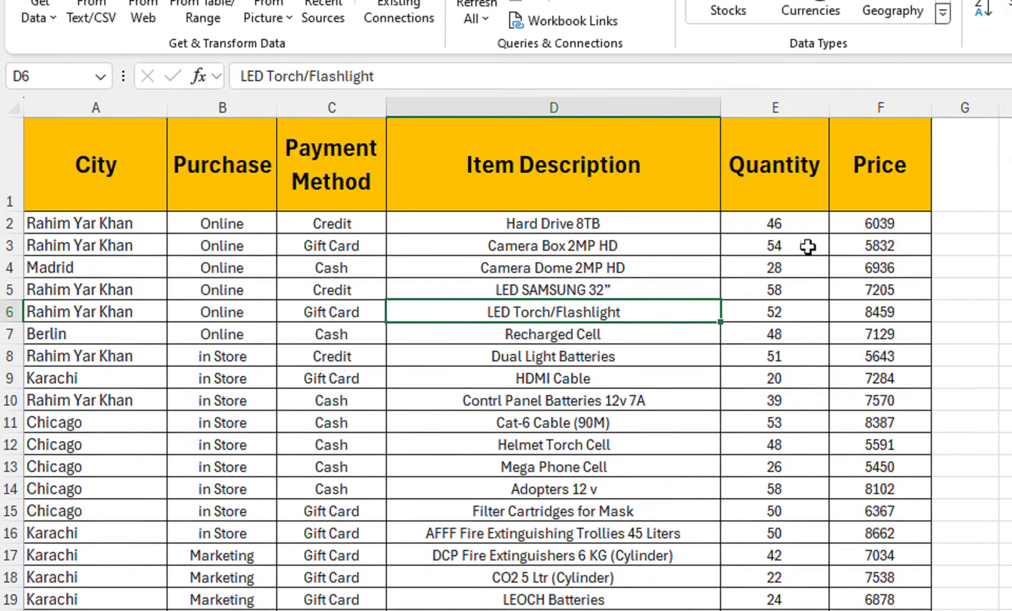
Add a Sales header in G1 and the formula =F2*E2 in G2
left_click(801, 166)
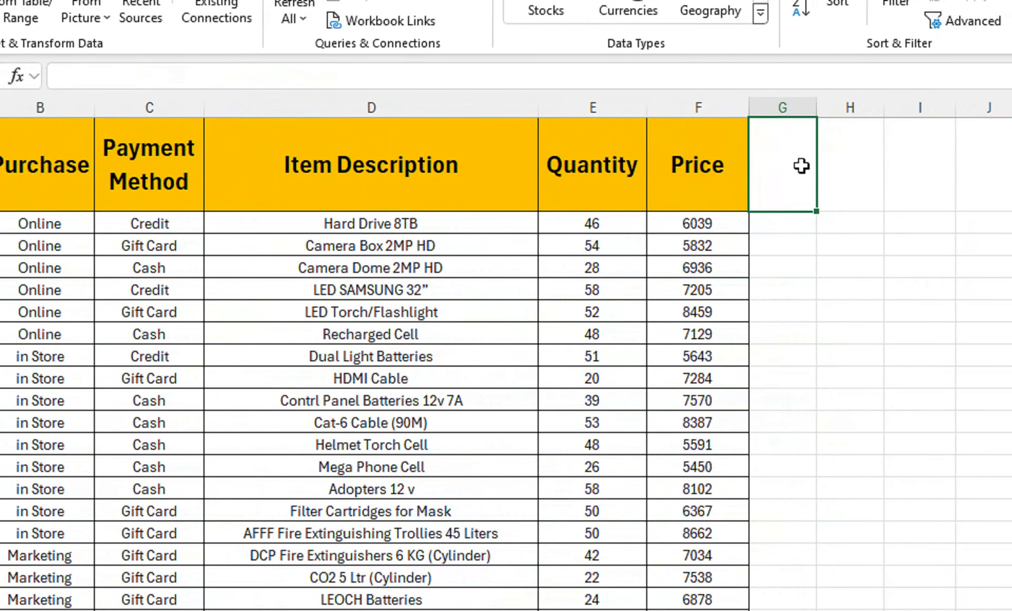
type("S")
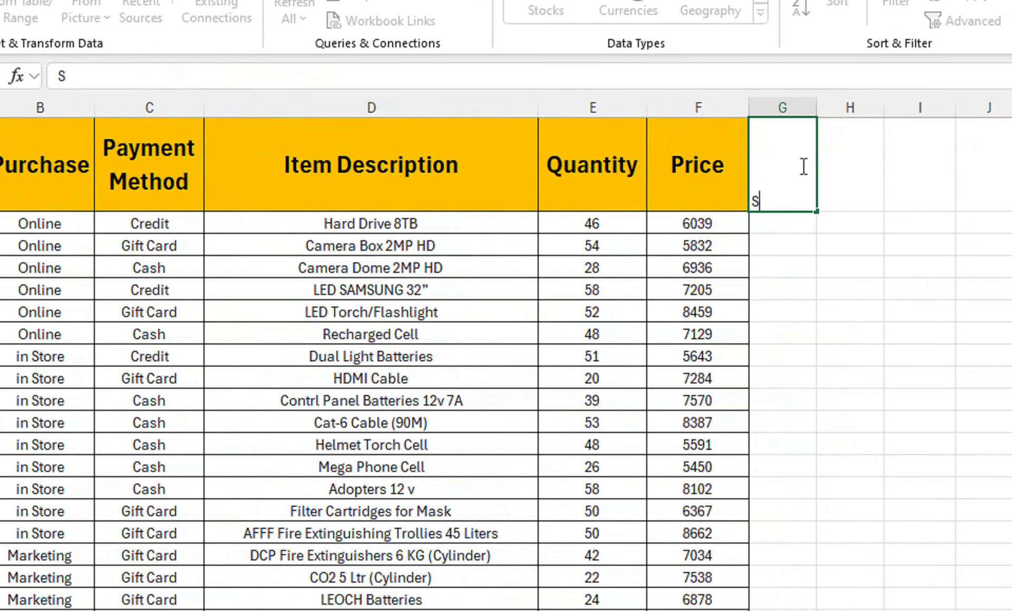
type("ales")
key("Return")
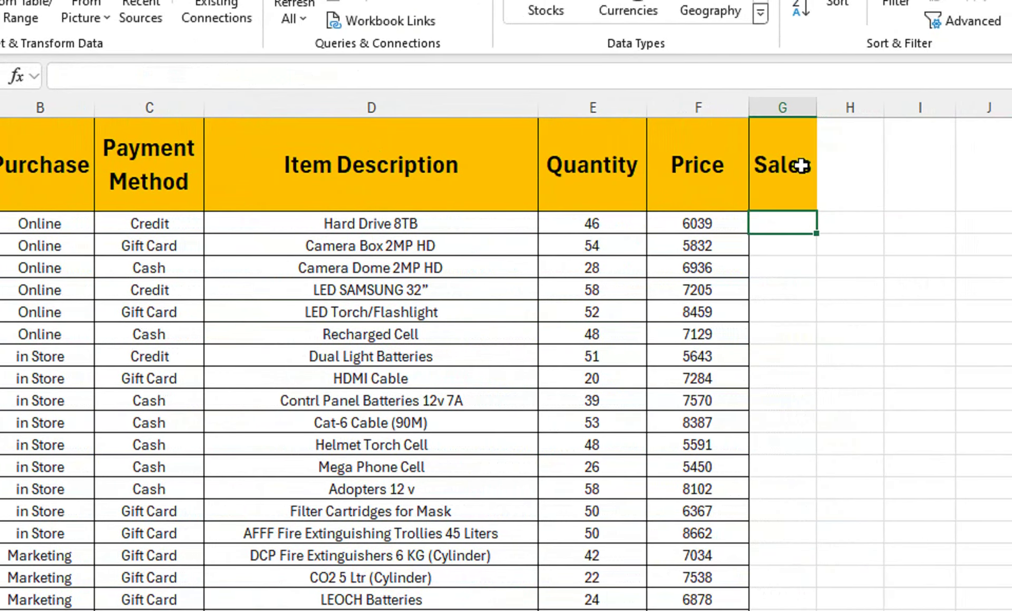
type("=")
key("Left")
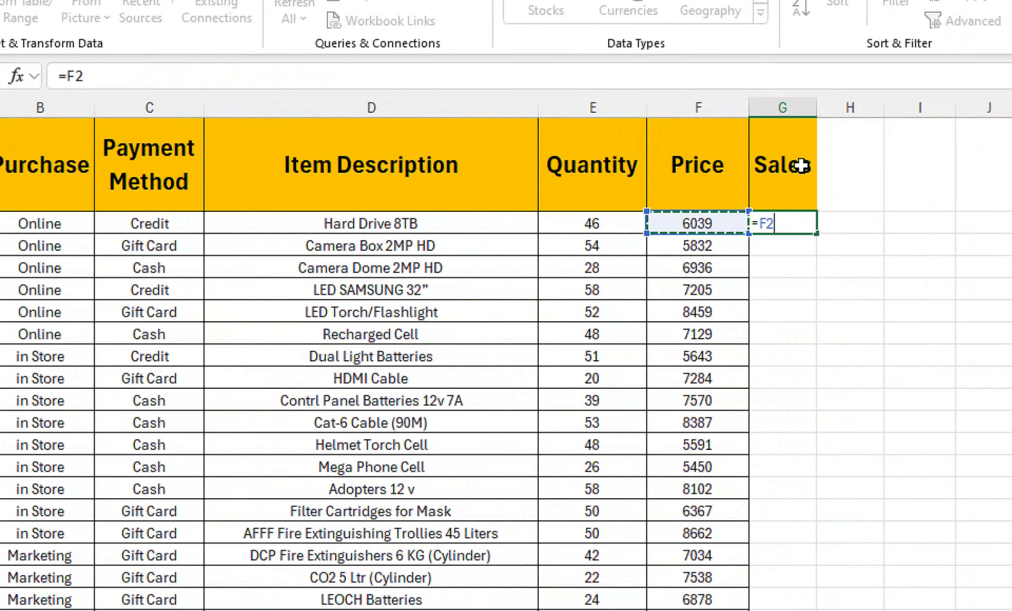
type("*")
key("Left")
key("Left")
key("Return")
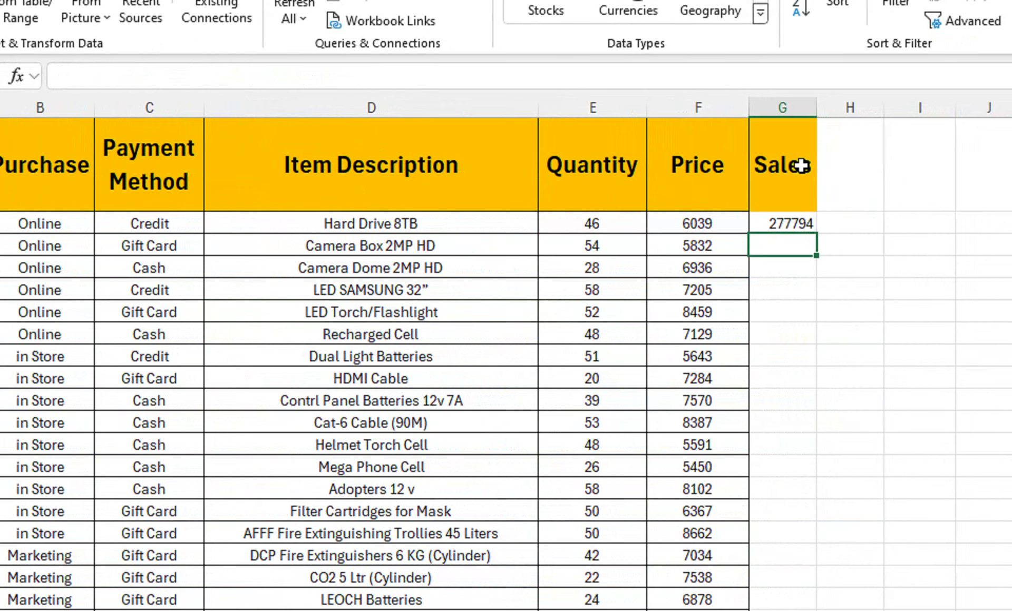
Fill the Sales formula down to every row of the table
left_click(802, 223)
left_click(821, 238)
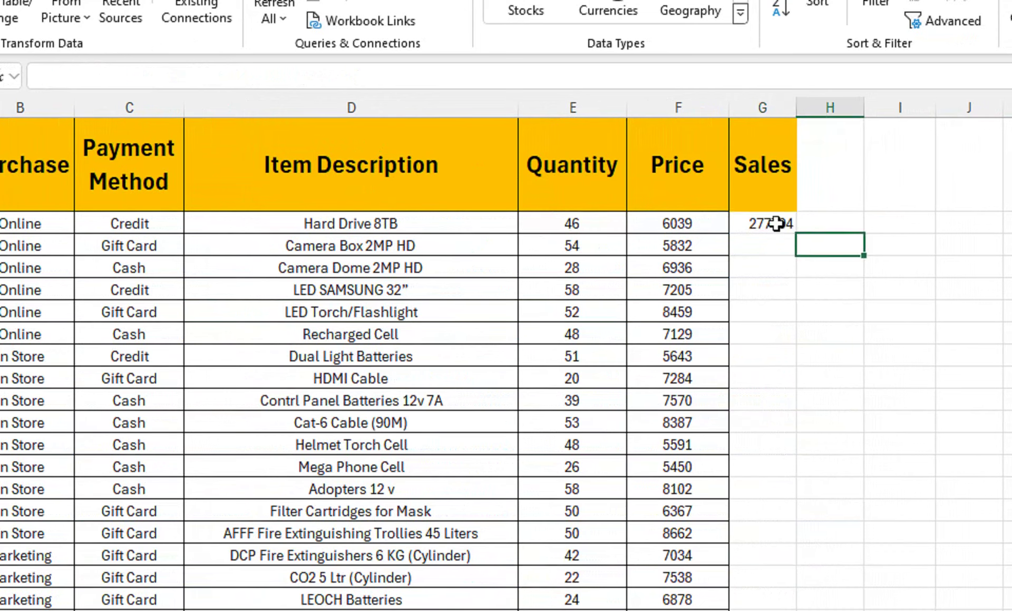
left_click(777, 223)
double_click(797, 234)
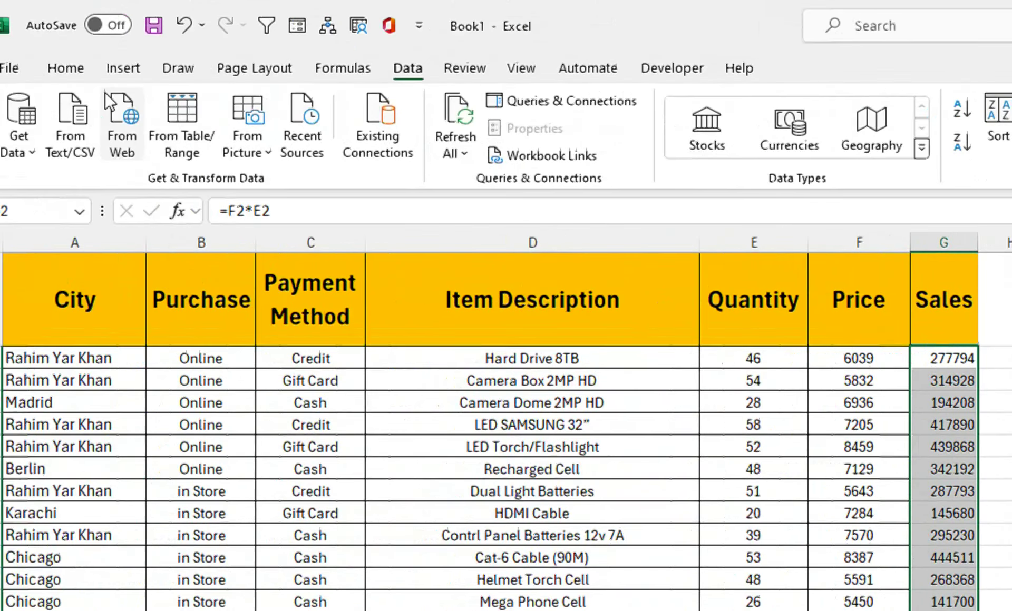
Give the Sales cells All Borders, then select the city names in A2:A31
left_click(79, 71)
left_click(334, 144)
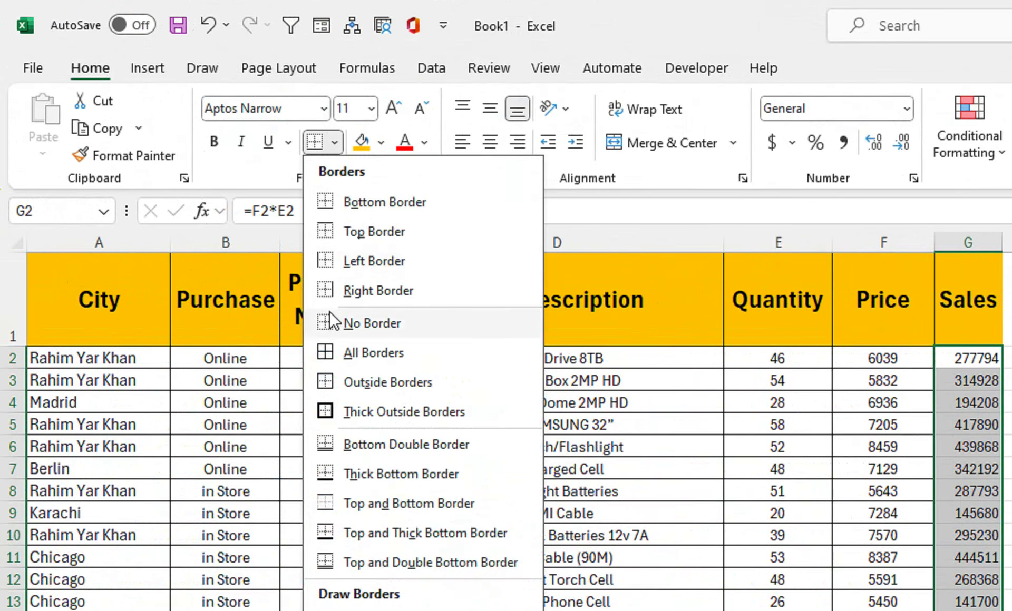
left_click(359, 352)
left_click_drag(79, 356, 107, 462)
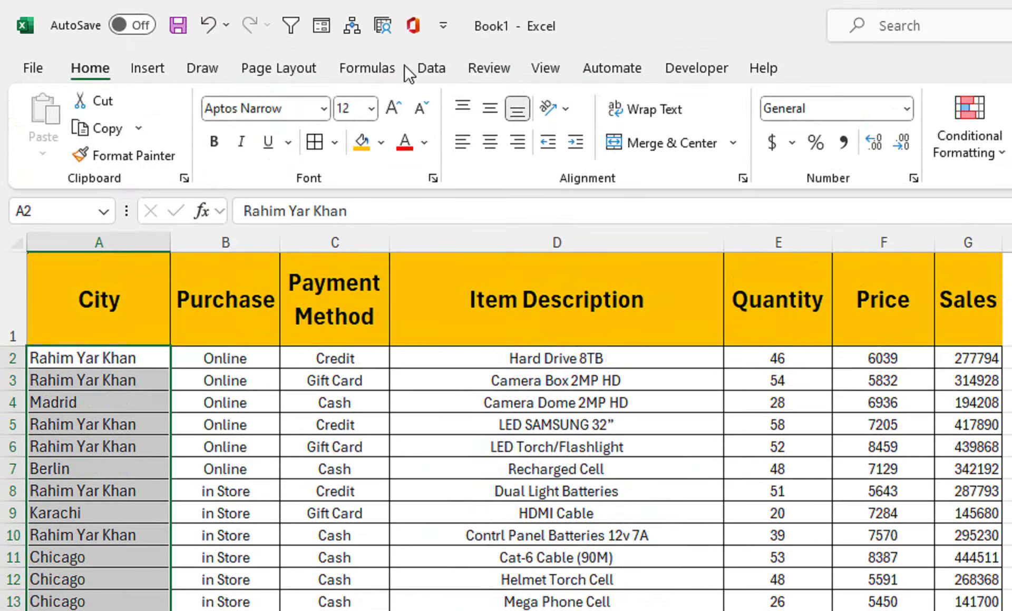
Convert the cities to Geography data and add a Country/region column beside the table
left_click(424, 67)
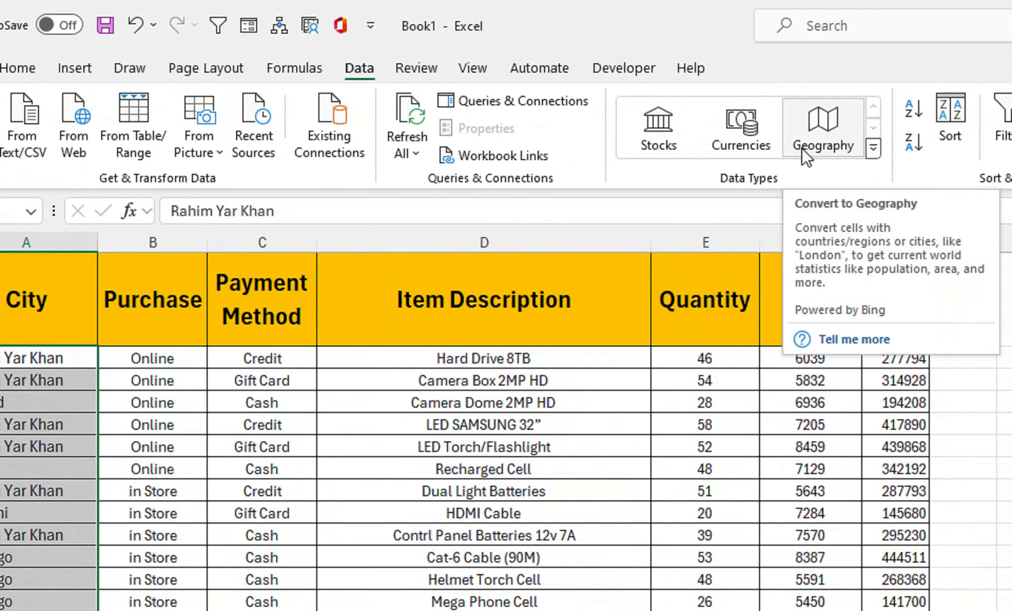
left_click(802, 147)
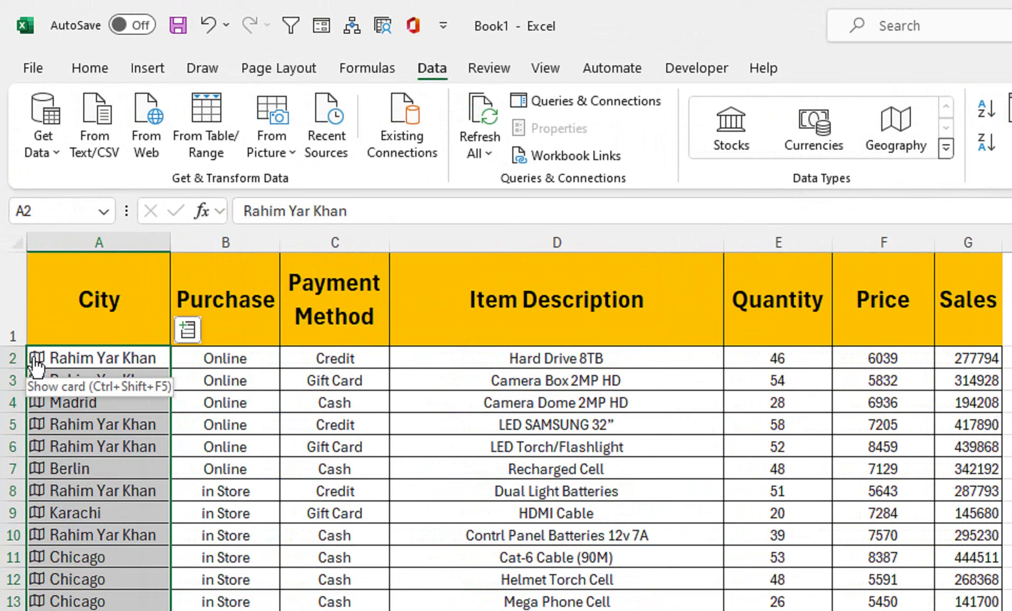
left_click(187, 331)
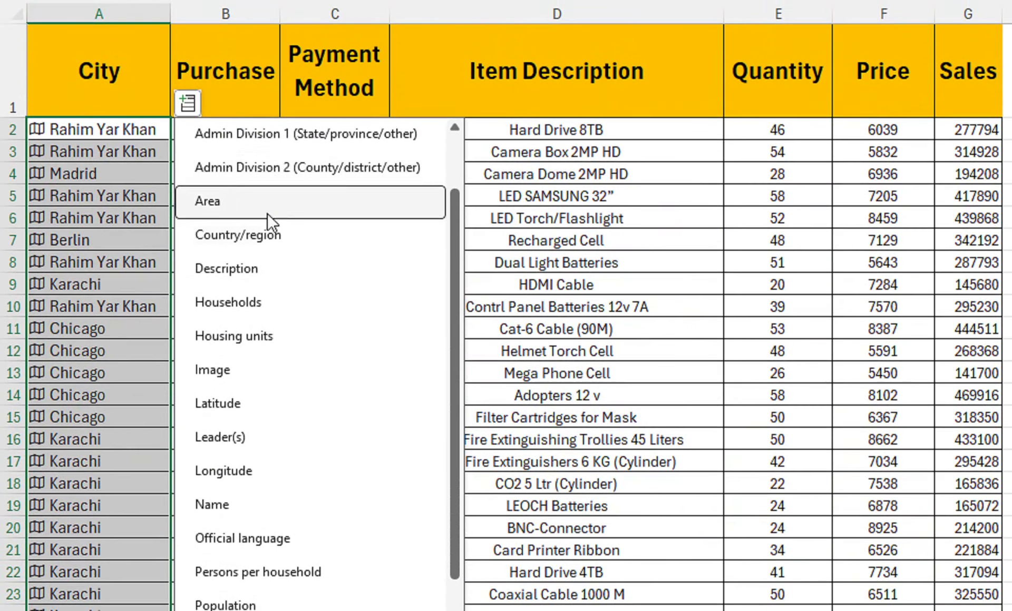
left_click(261, 242)
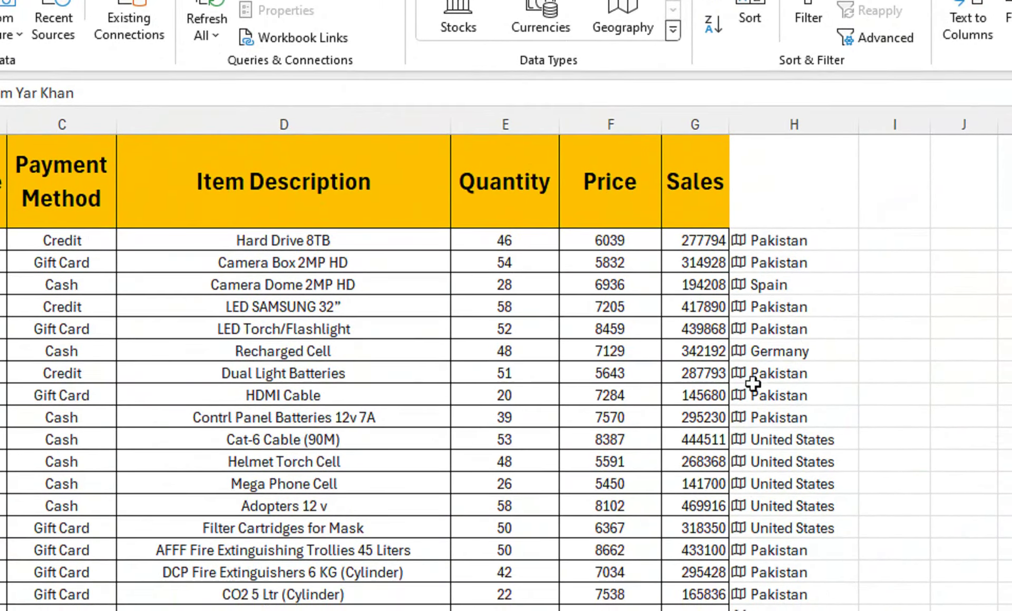
Head column H as 'Country Region'
left_click(801, 168)
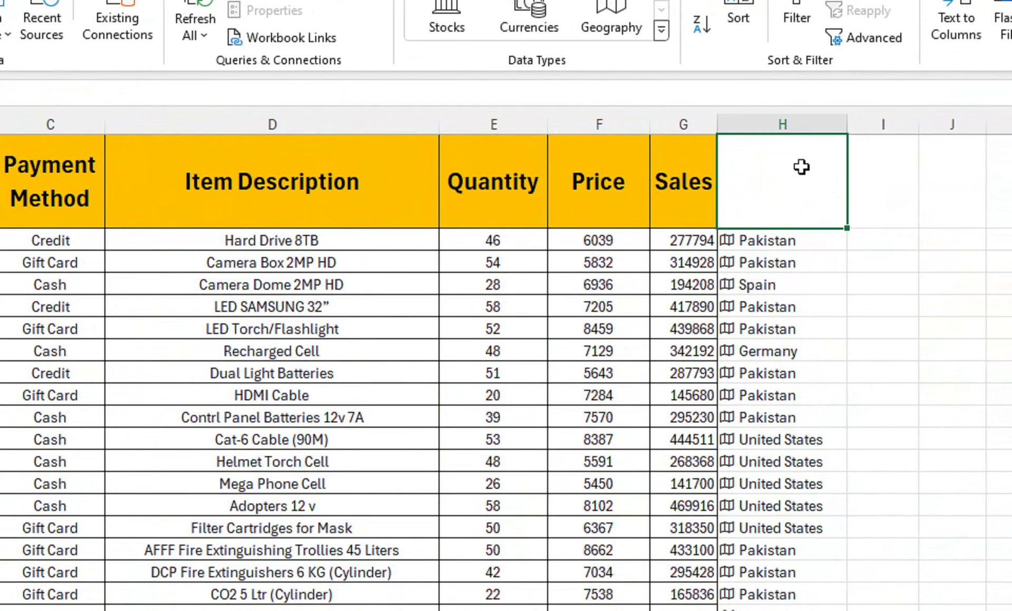
type("Coub")
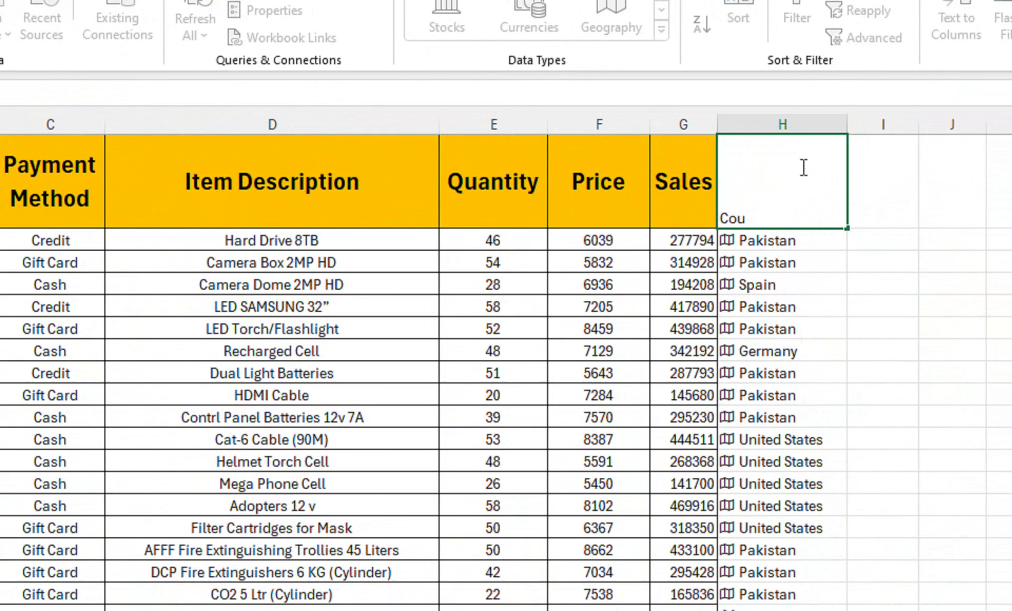
type("y Reg")
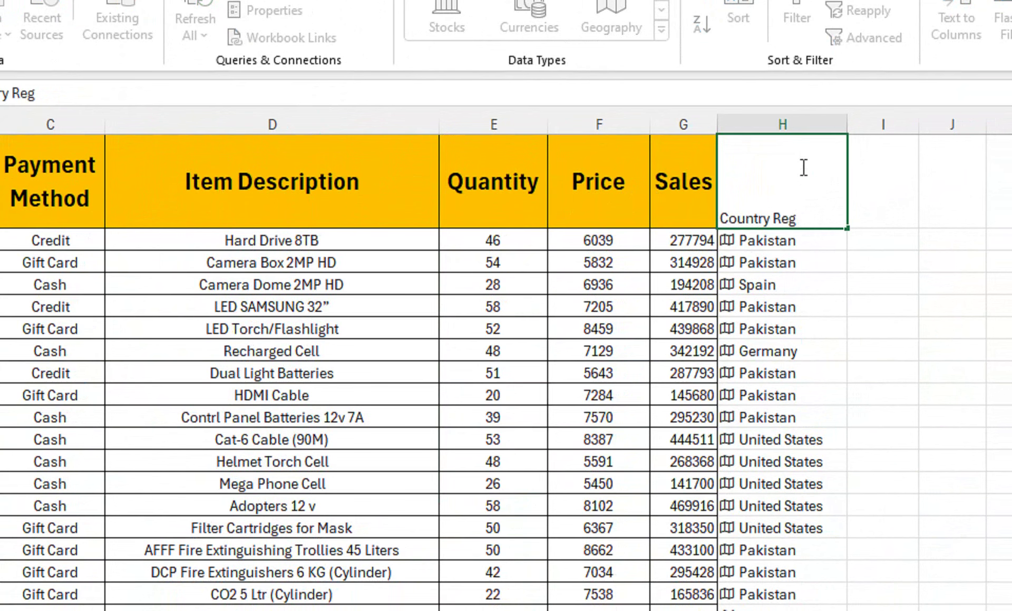
type("ion")
key("Return")
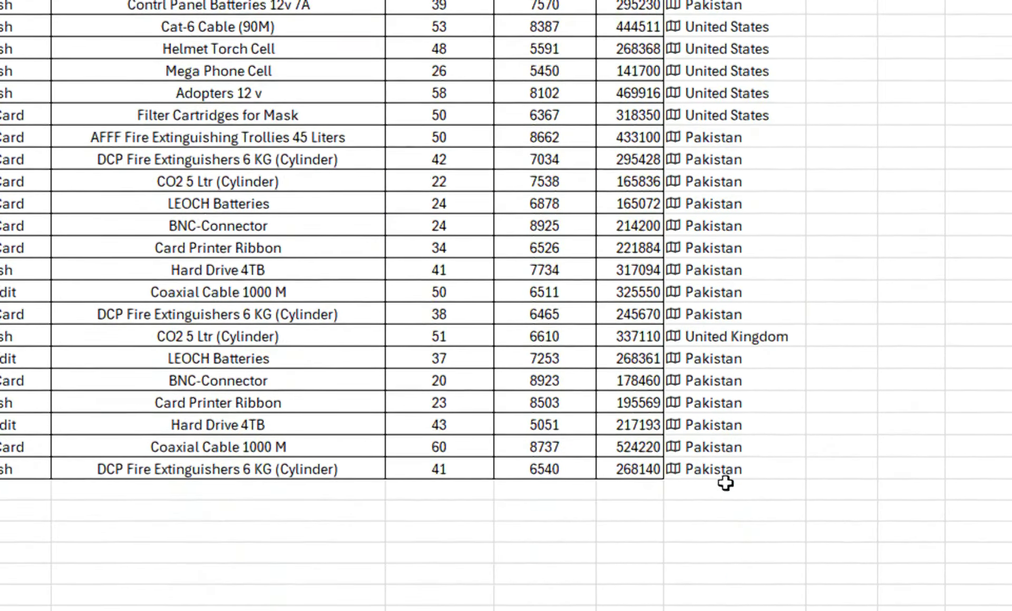
Apply All Borders to the country cells in H2:H31
left_click_drag(725, 480, 695, 41)
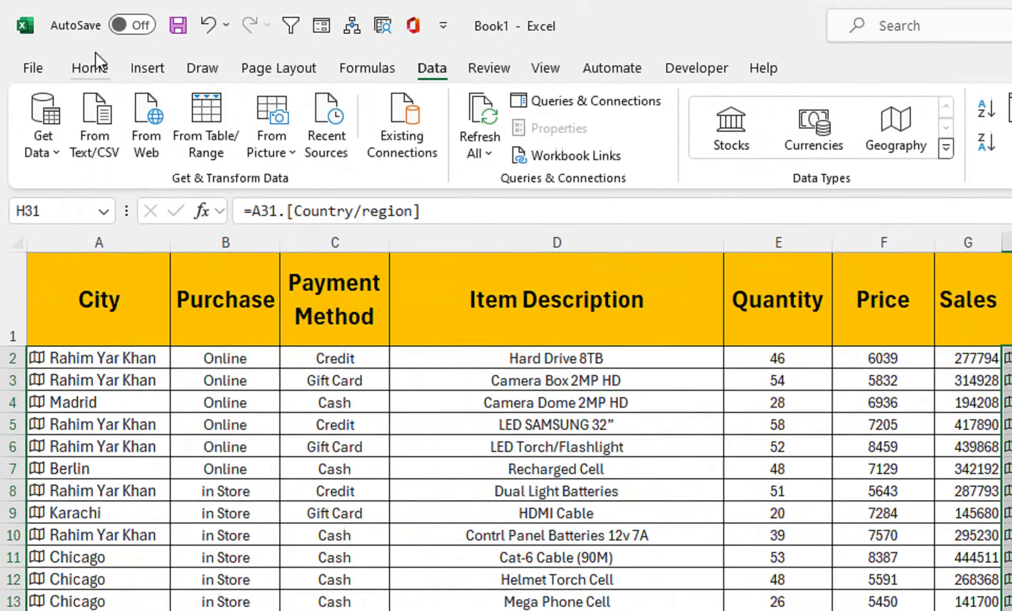
left_click(91, 68)
left_click(316, 143)
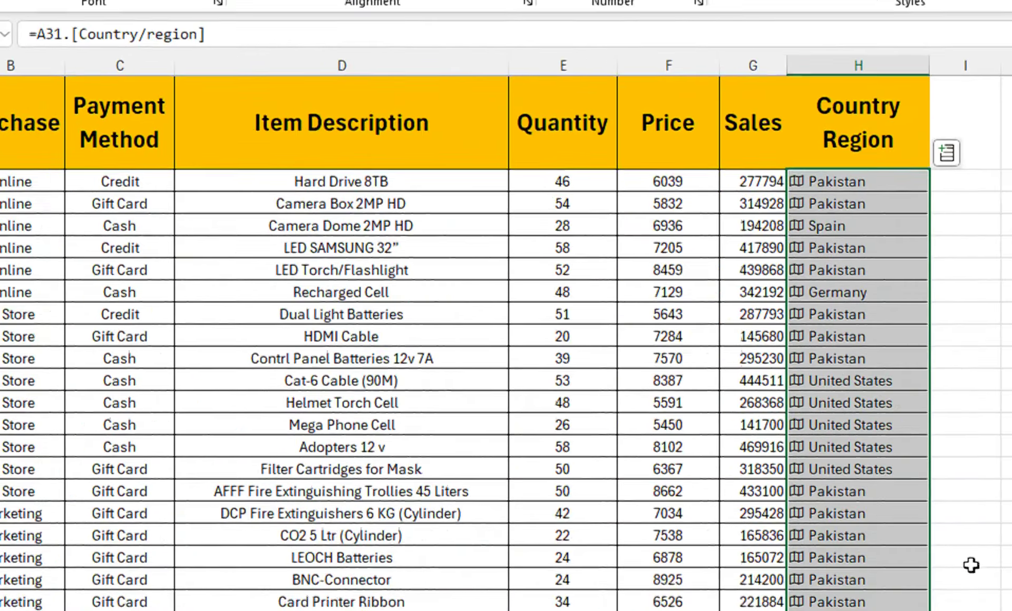
left_click(794, 429)
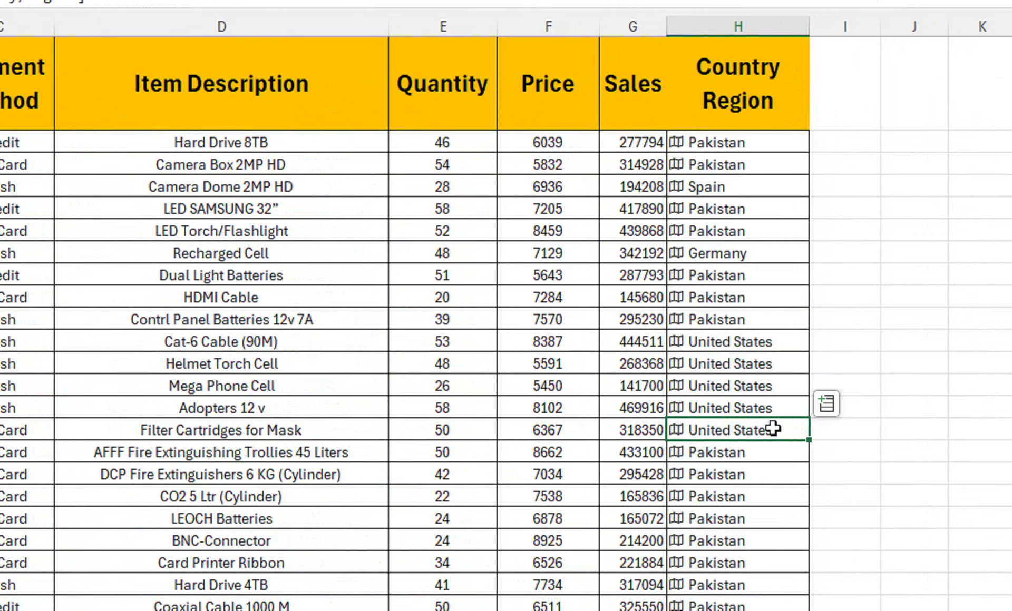
left_click(801, 407)
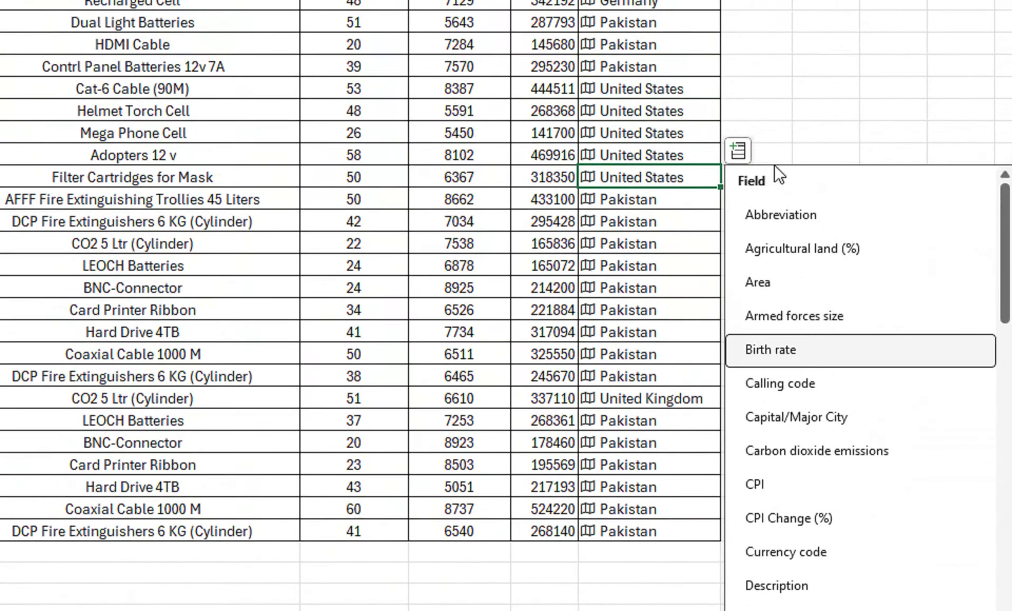
left_click(657, 278)
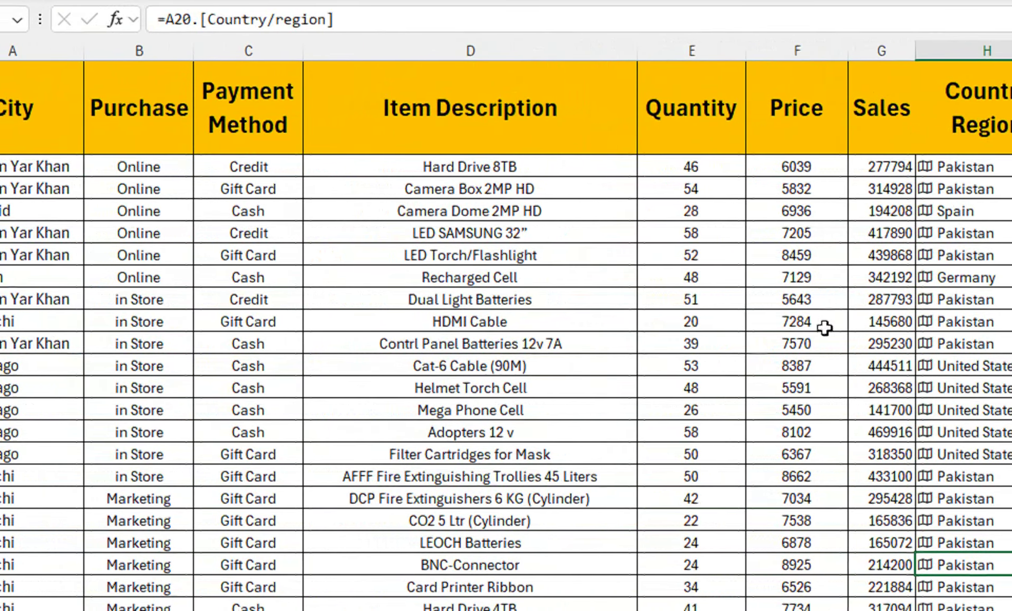
left_click(970, 277)
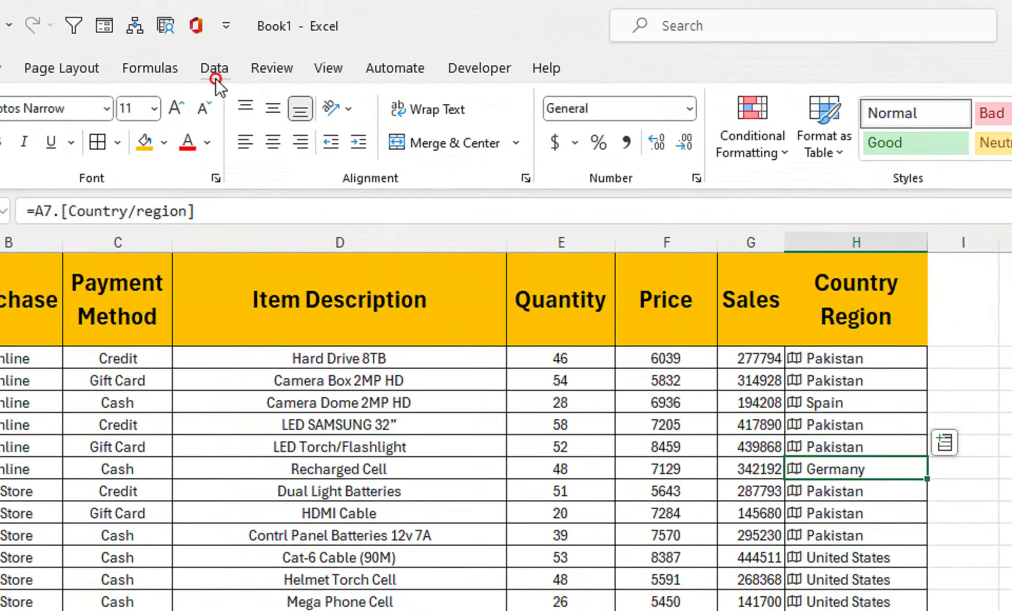
Enable the Analysis ToolPak via File > Options > Add-ins > Excel Add-ins
left_click(216, 78)
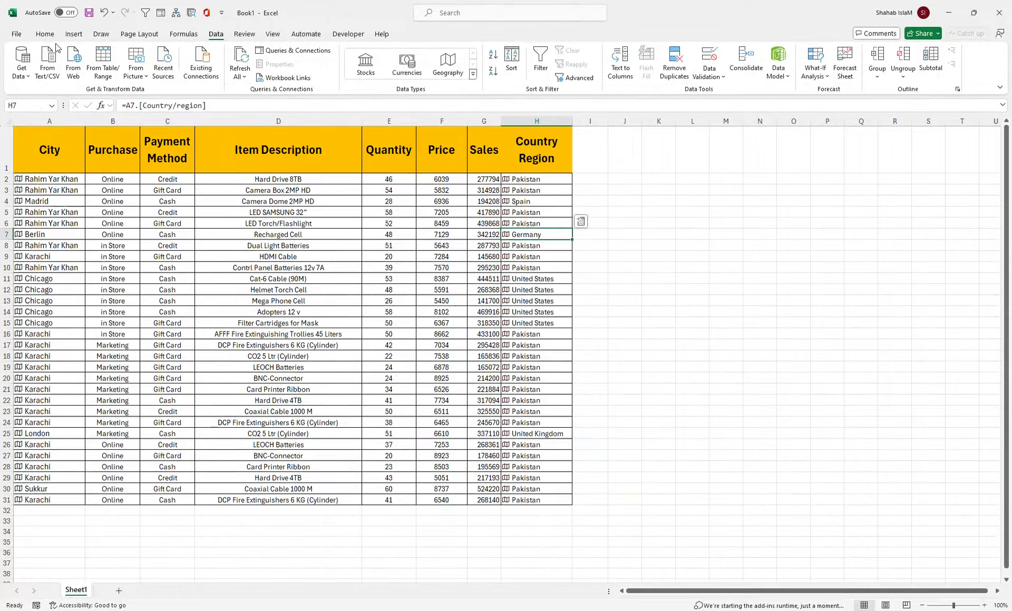
left_click(14, 30)
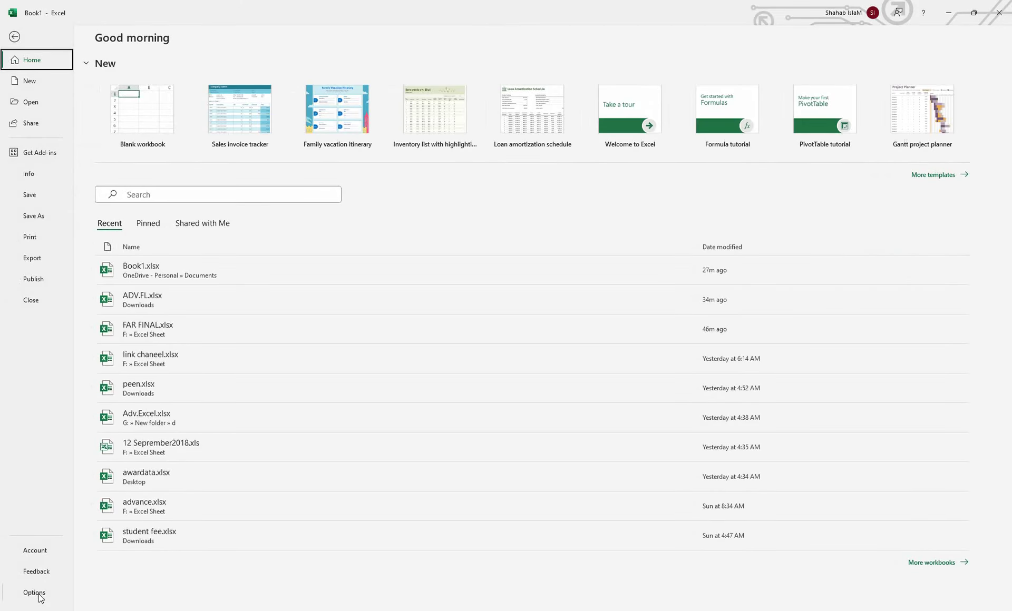
left_click(34, 592)
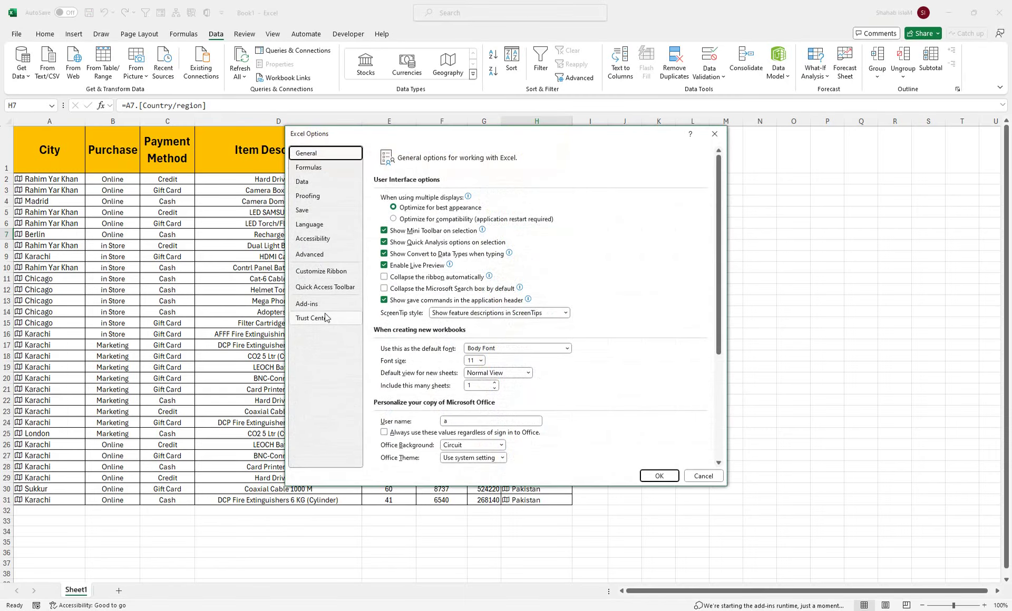
left_click(317, 304)
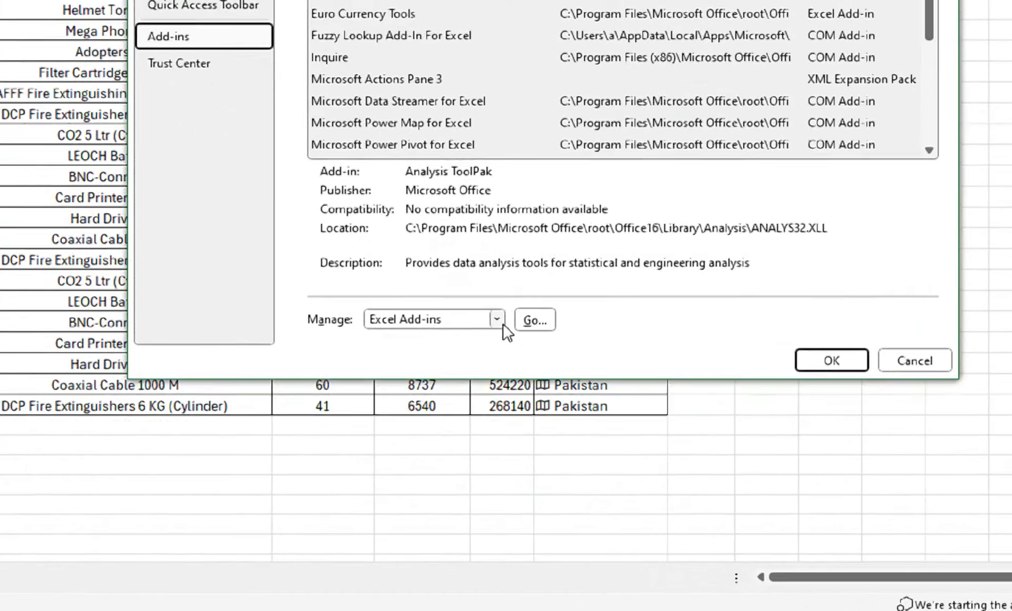
left_click(481, 455)
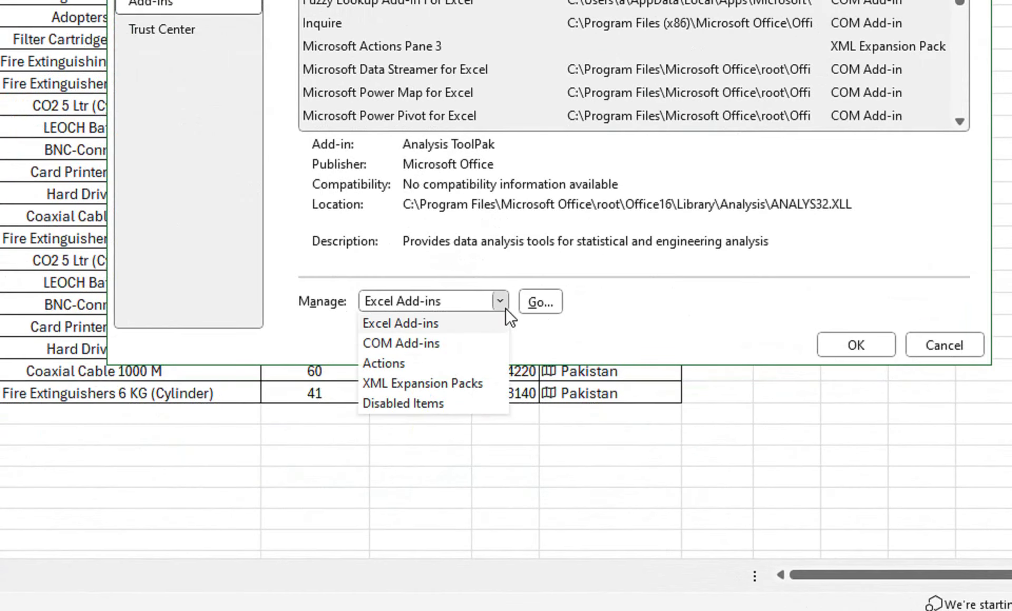
left_click(412, 323)
left_click(541, 302)
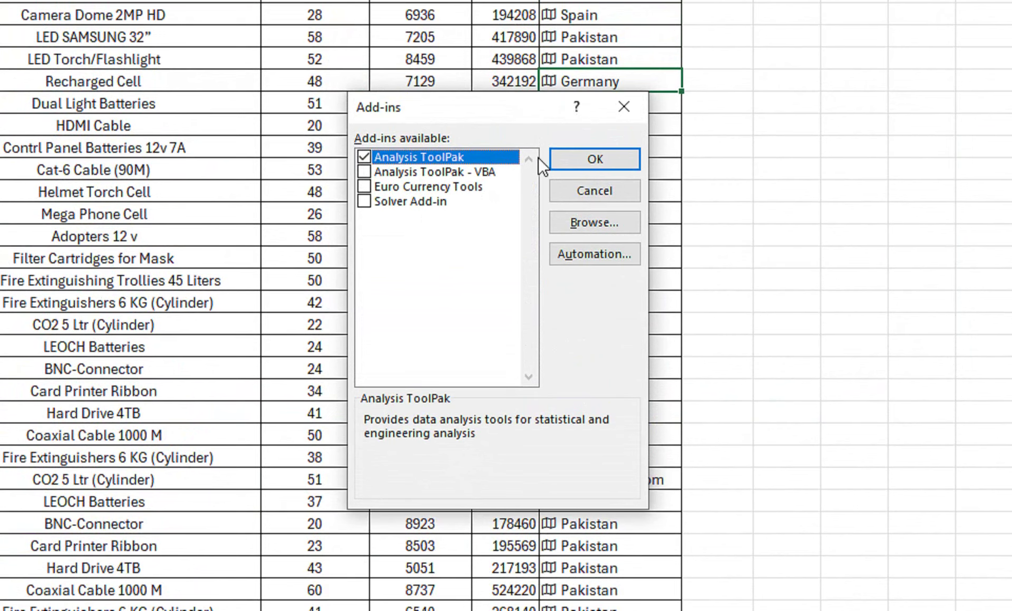
left_click(558, 159)
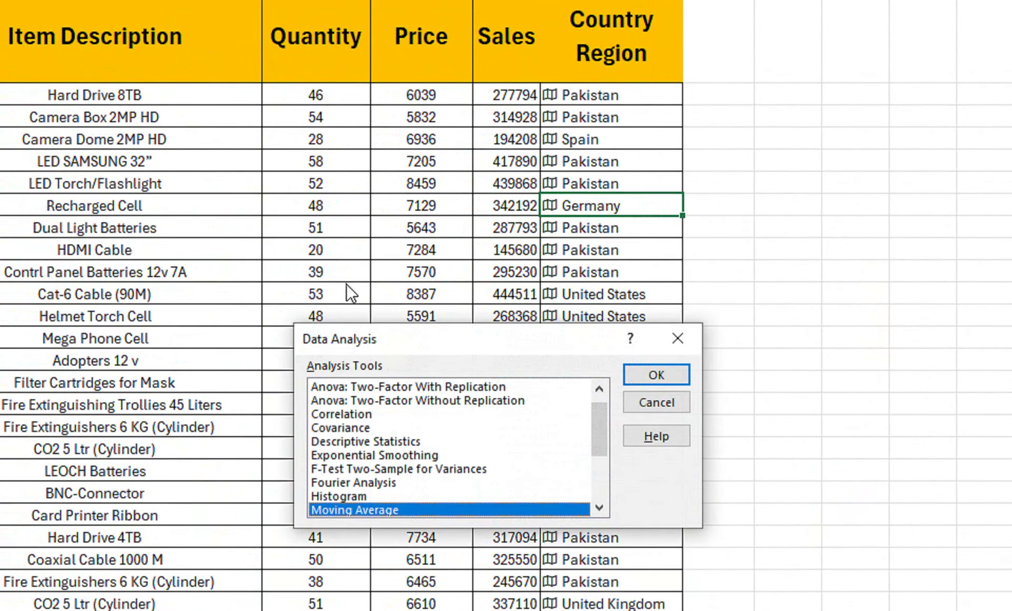
Run Descriptive Statistics on Sales G2:G31 with summary statistics output at K4
left_click(345, 443)
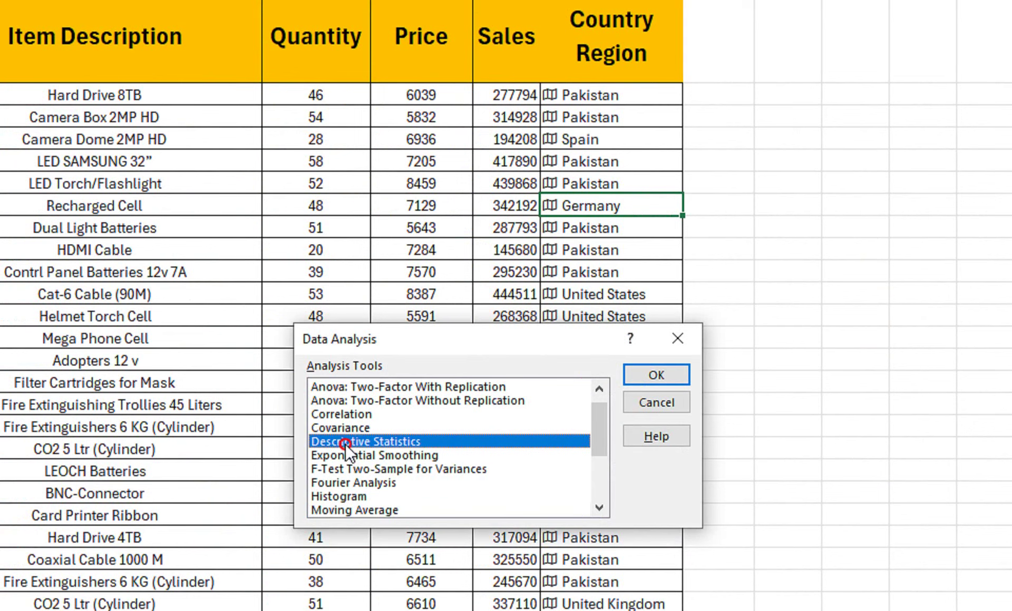
left_click(675, 370)
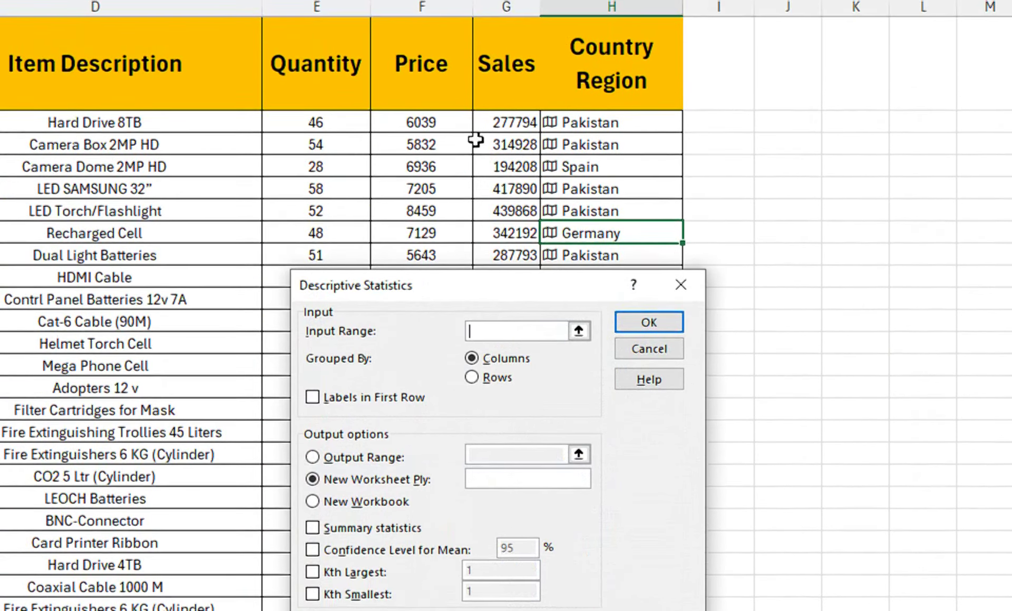
mouse_move(505, 95)
left_mouse_down()
mouse_move(530, 498)
mouse_move(528, 461)
left_mouse_up()
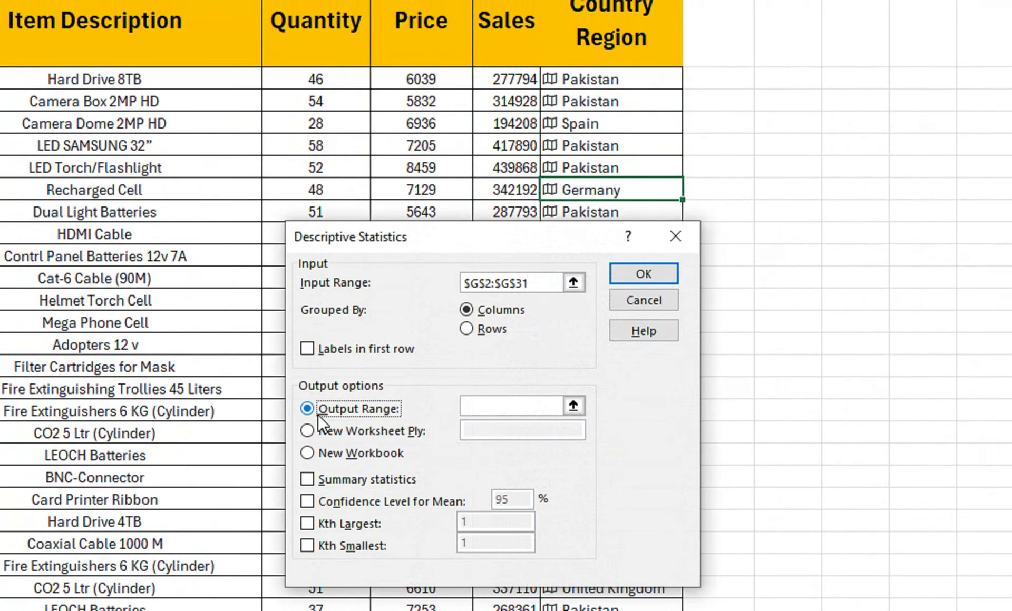
left_click(317, 414)
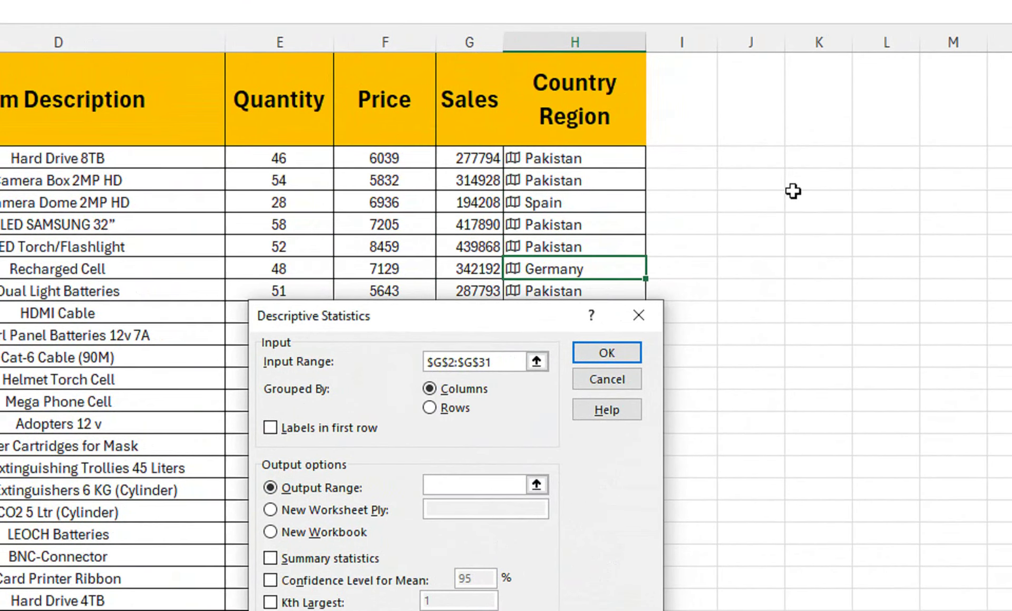
left_click(830, 193)
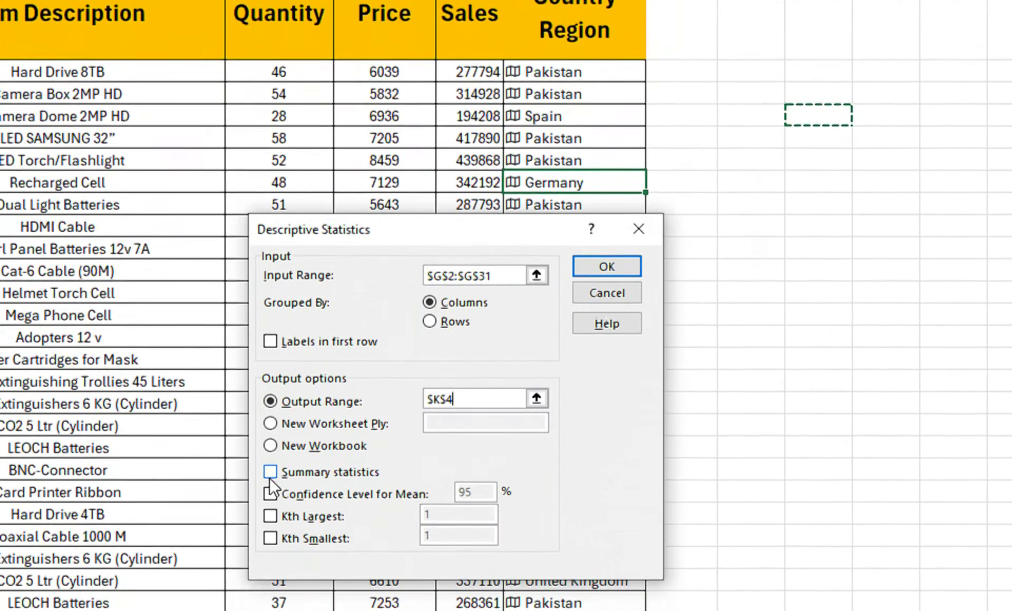
left_click(270, 473)
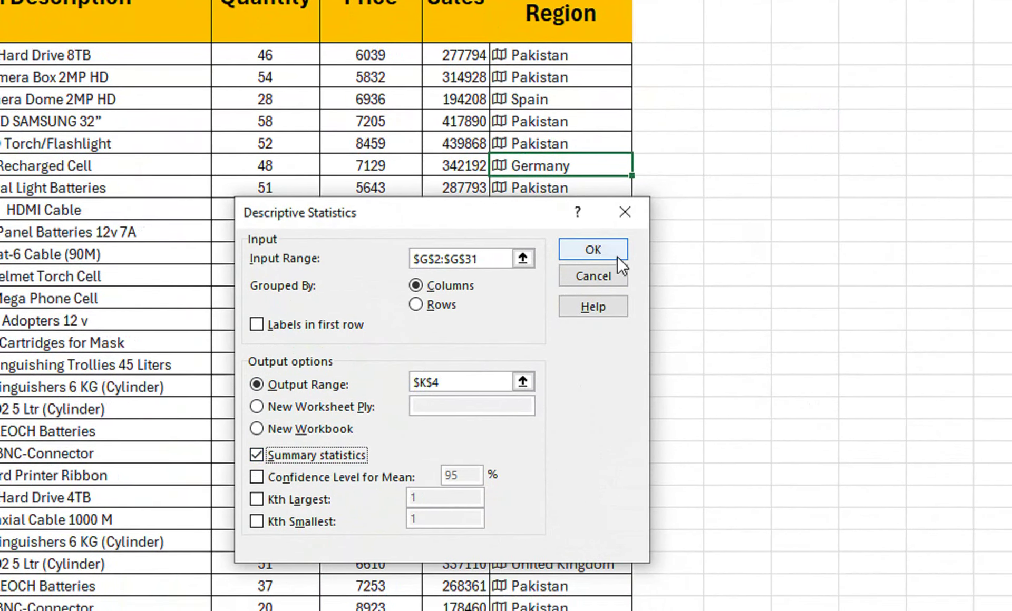
left_click(616, 255)
AutoFit column K so labels like Standard Deviation show in full
scroll(804, 153, "up", 1)
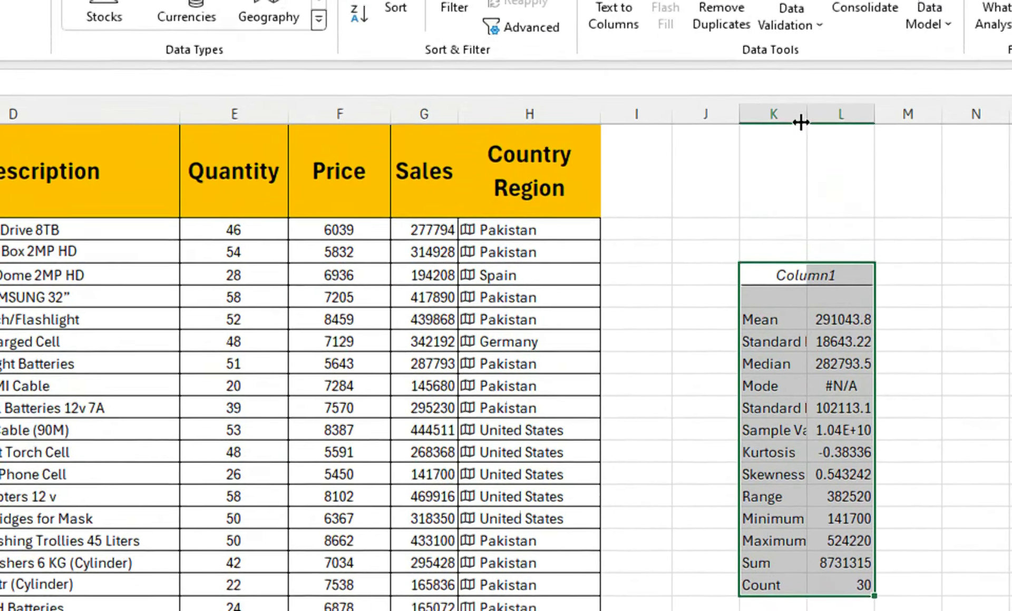
double_click(800, 118)
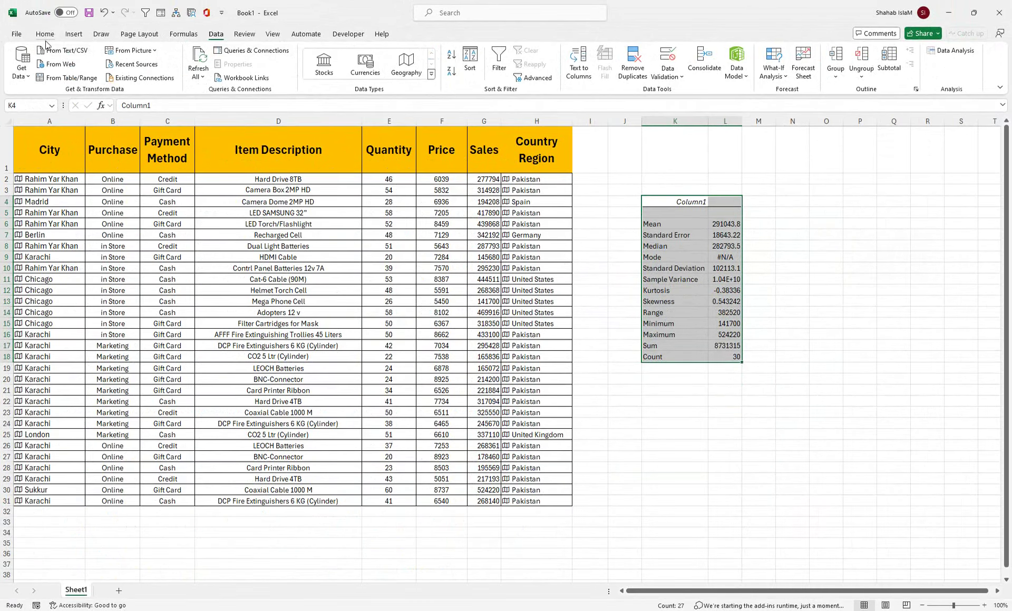
Clear All from the statistics table and select K4
left_click(45, 35)
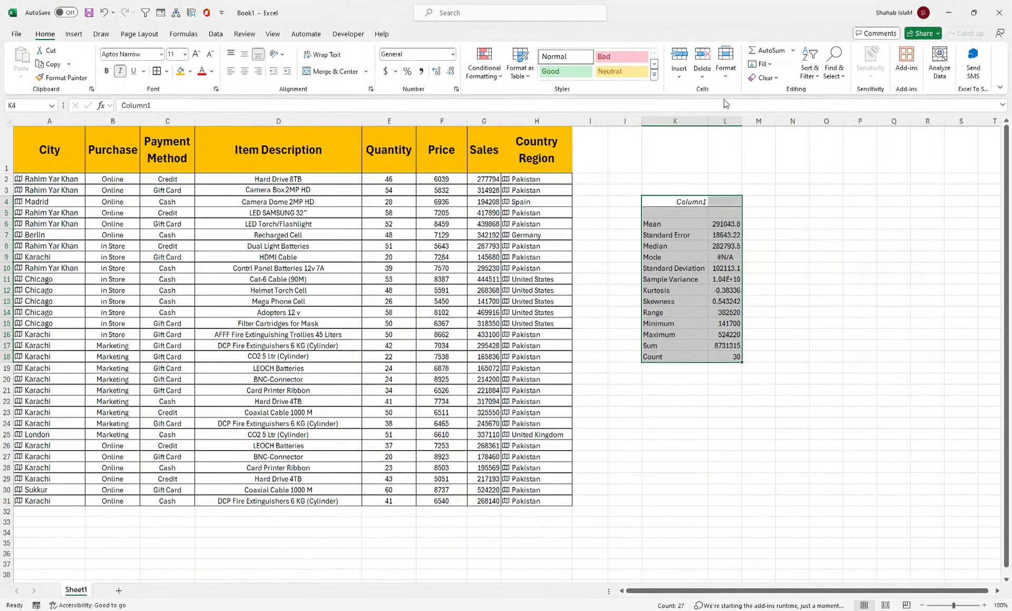
left_click(764, 77)
left_click(767, 91)
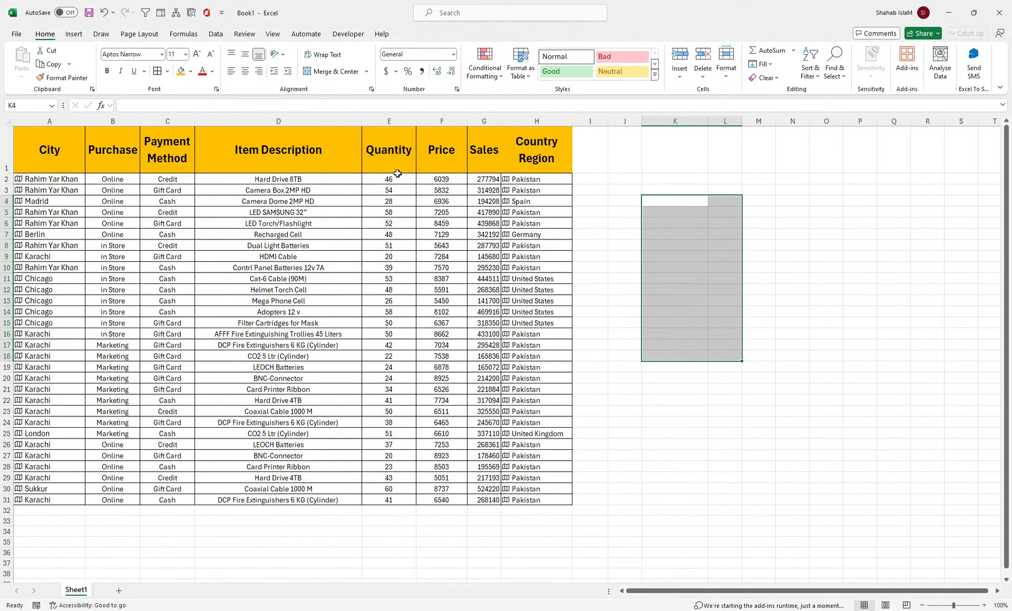
left_click(706, 203)
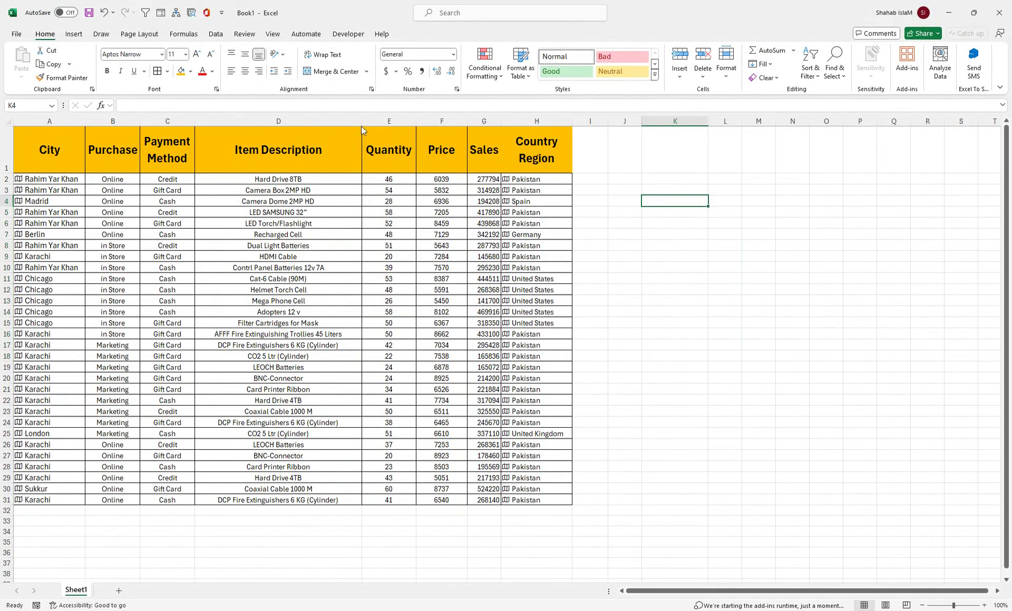
Rerun Descriptive Statistics on Price F2:F31 at K4, then undo that output
left_click(200, 35)
left_click(216, 34)
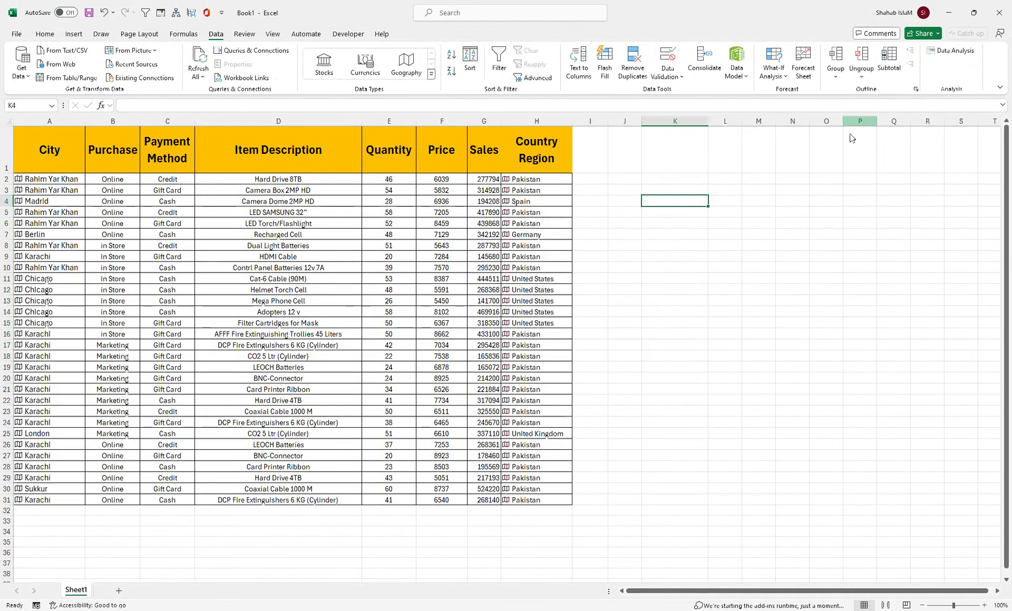
left_click(948, 52)
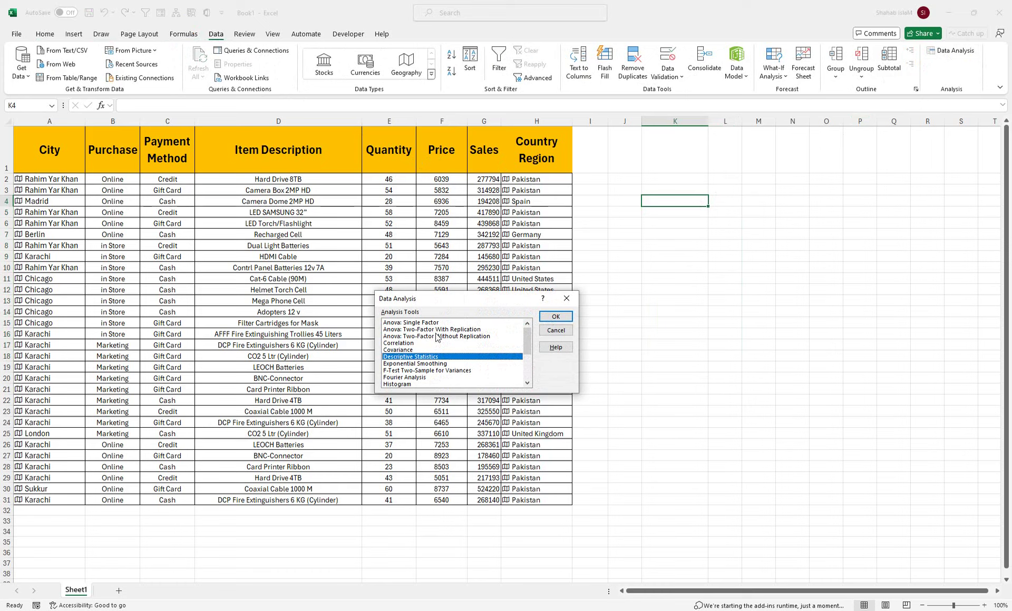
left_click(556, 316)
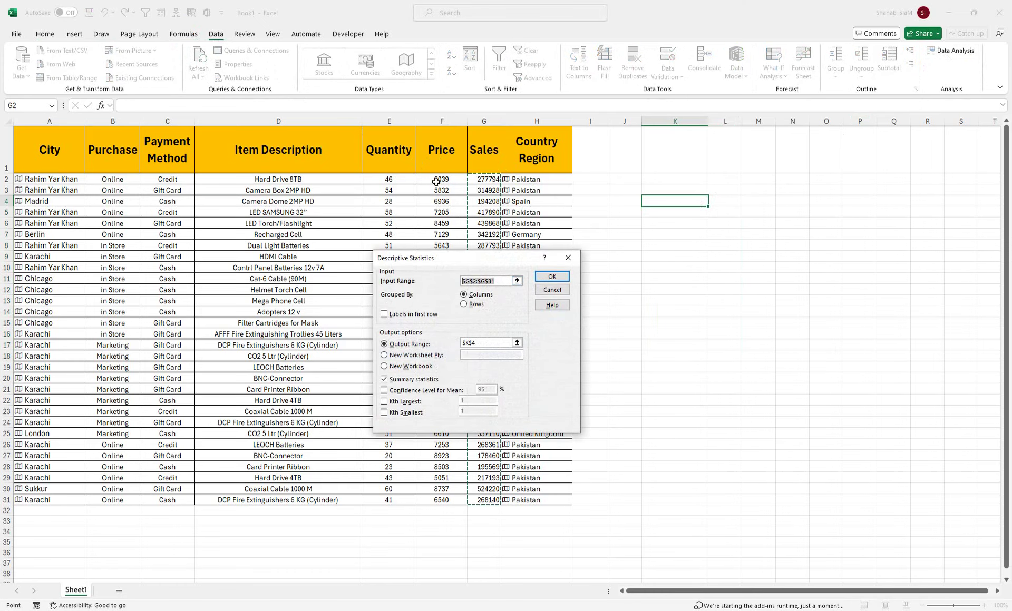
left_click_drag(406, 179, 398, 502)
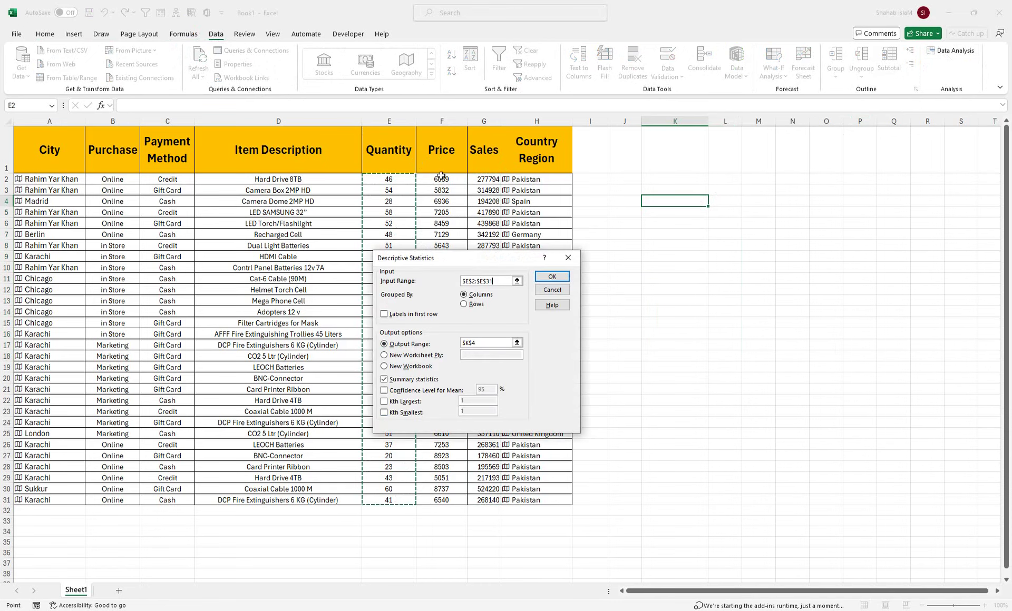
left_click_drag(440, 177, 440, 501)
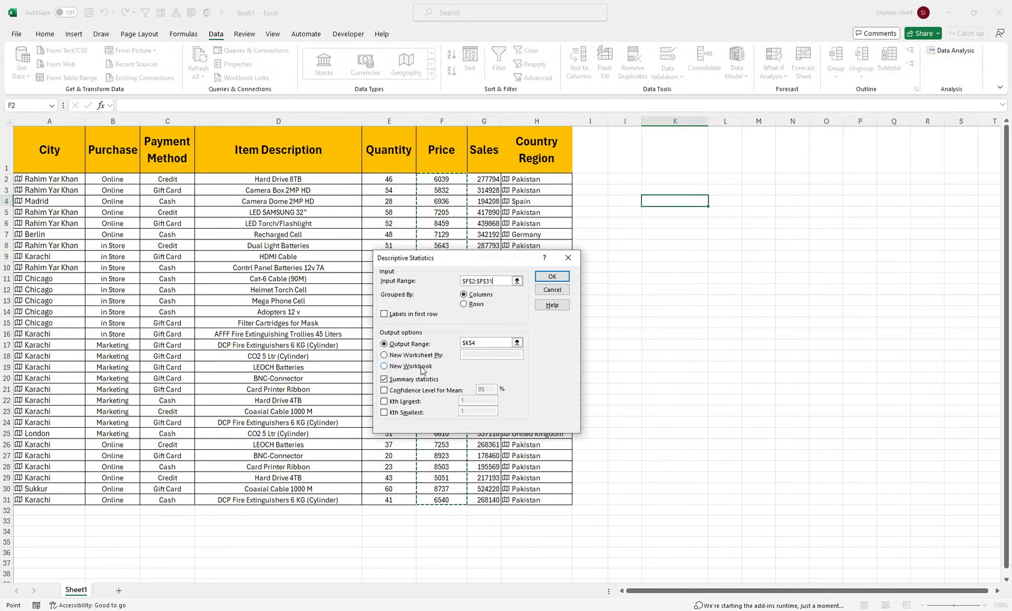
left_click(552, 277)
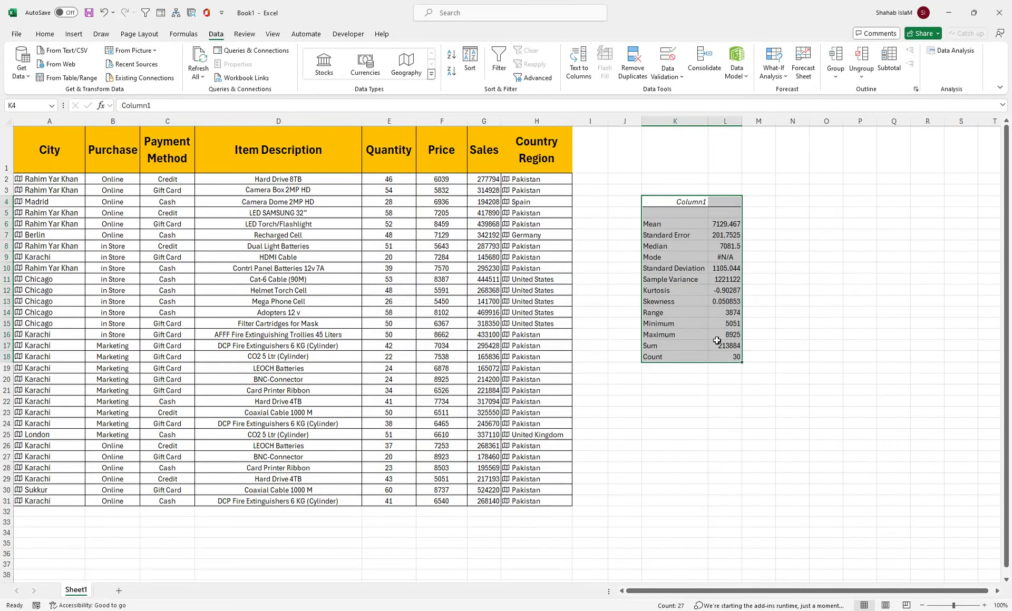
key("ctrl+z")
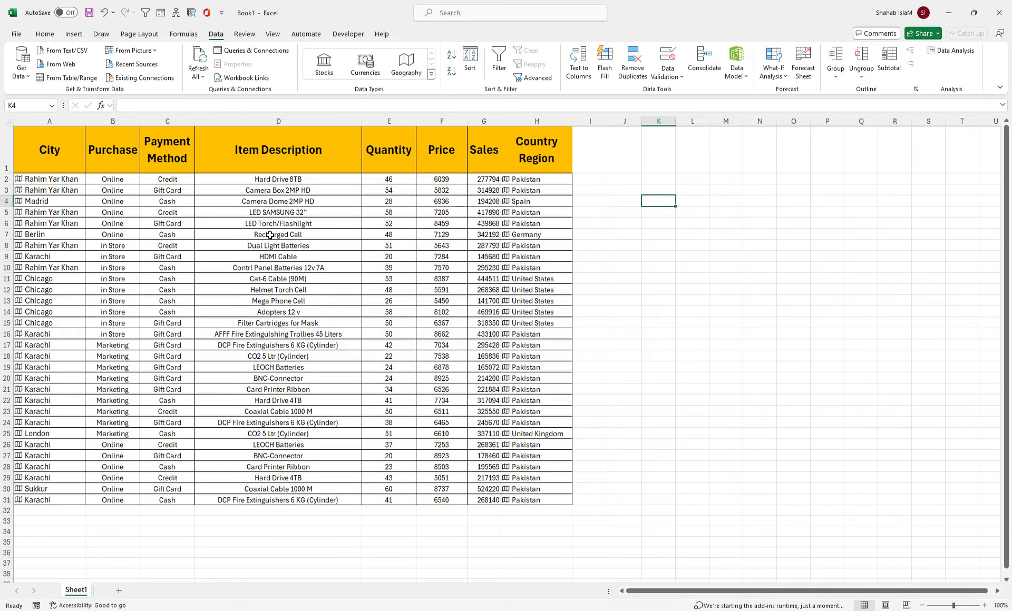
Insert a PivotTable from the table range A1:H31 at cell K1 on this worksheet
left_click(117, 199)
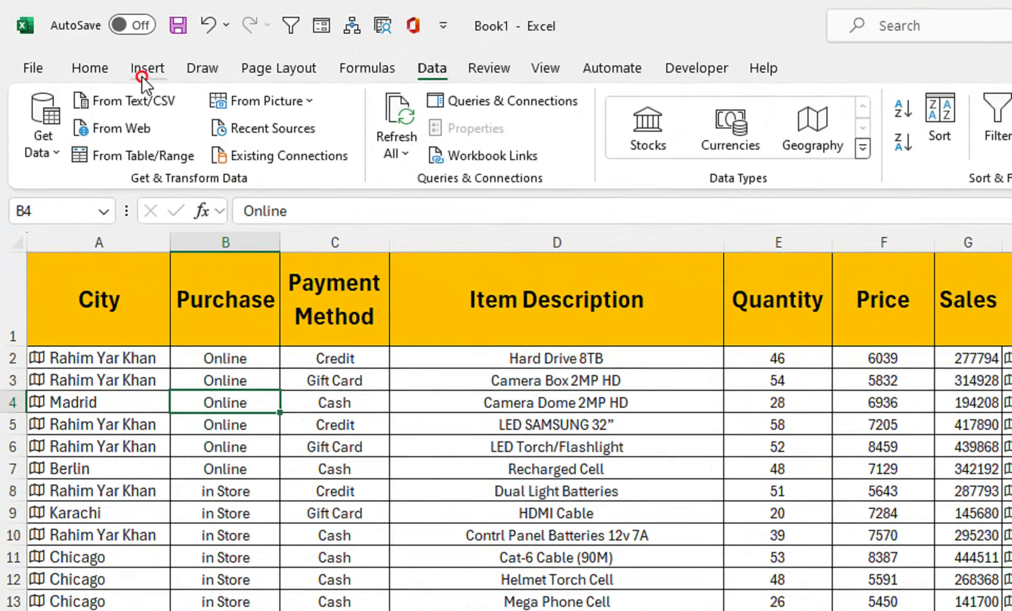
left_click(74, 34)
left_click(52, 154)
left_click(65, 190)
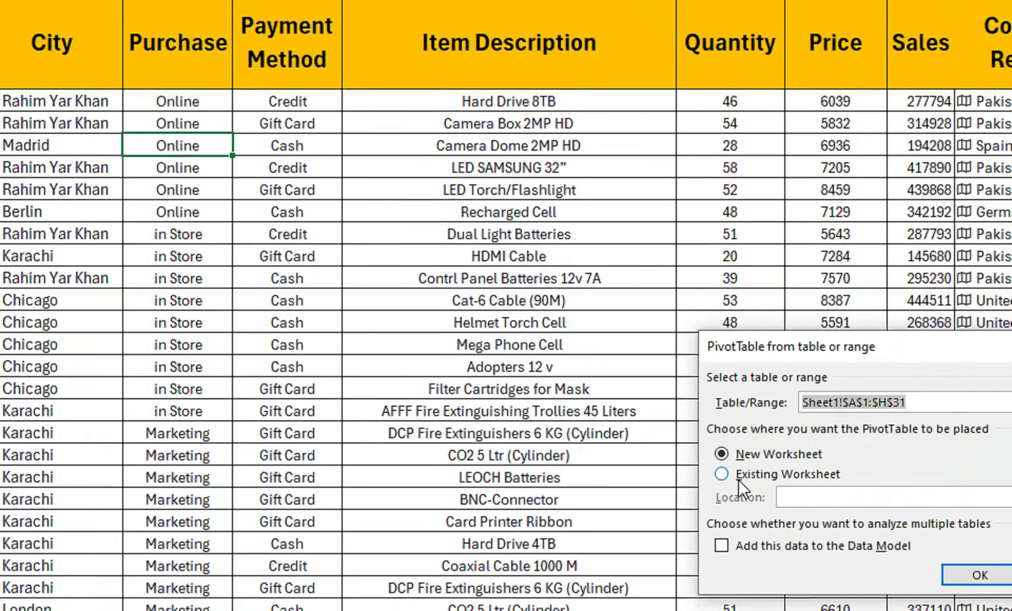
left_click(761, 554)
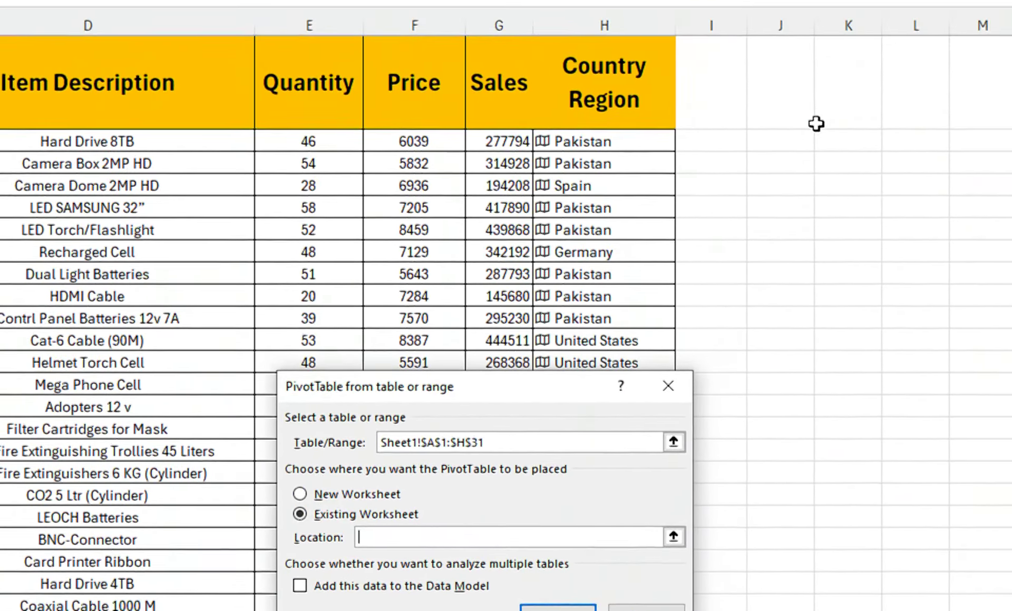
left_click(867, 151)
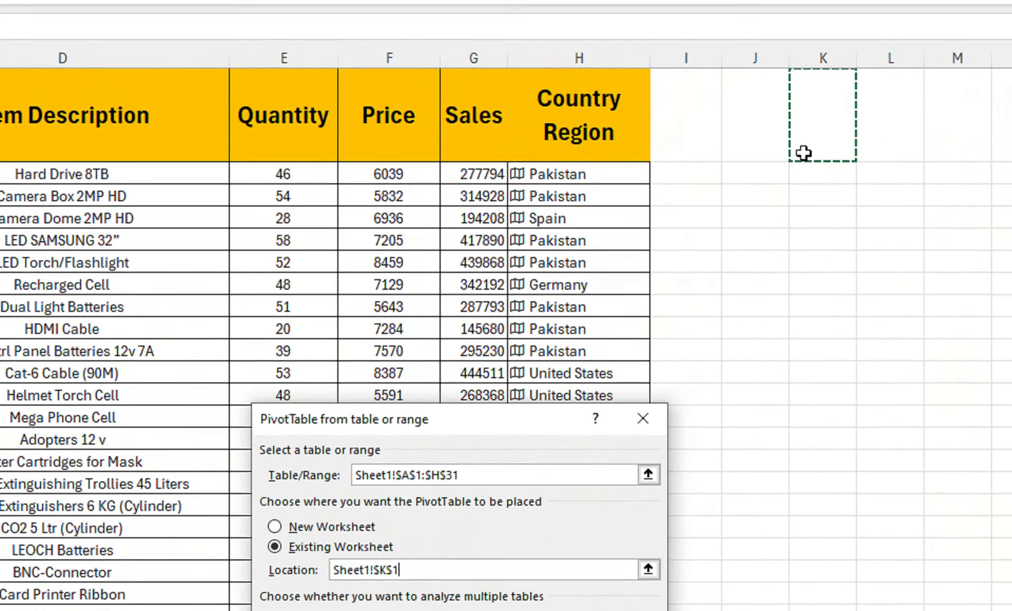
left_click(496, 554)
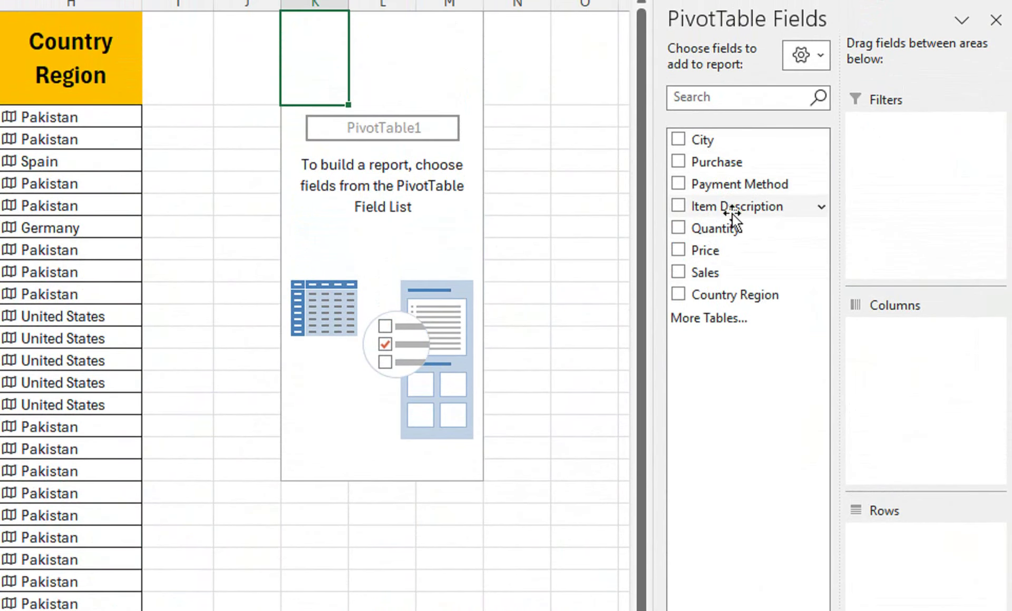
Put Item Description in the pivot Rows and delete the empty column J
mouse_move(733, 211)
left_mouse_down()
mouse_move(899, 369)
mouse_move(896, 358)
left_mouse_up()
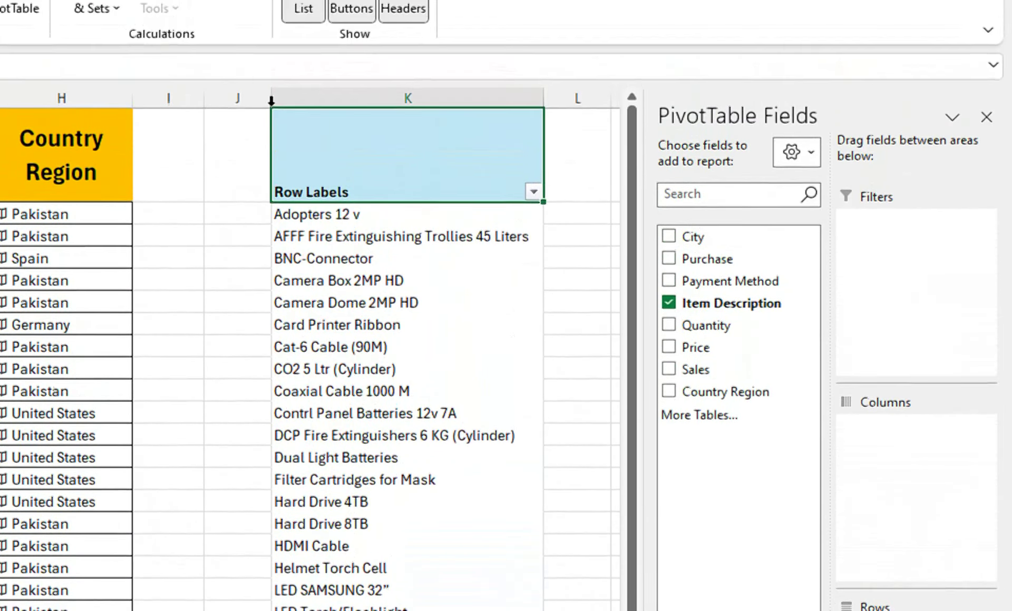
left_click(237, 99)
right_click(224, 153)
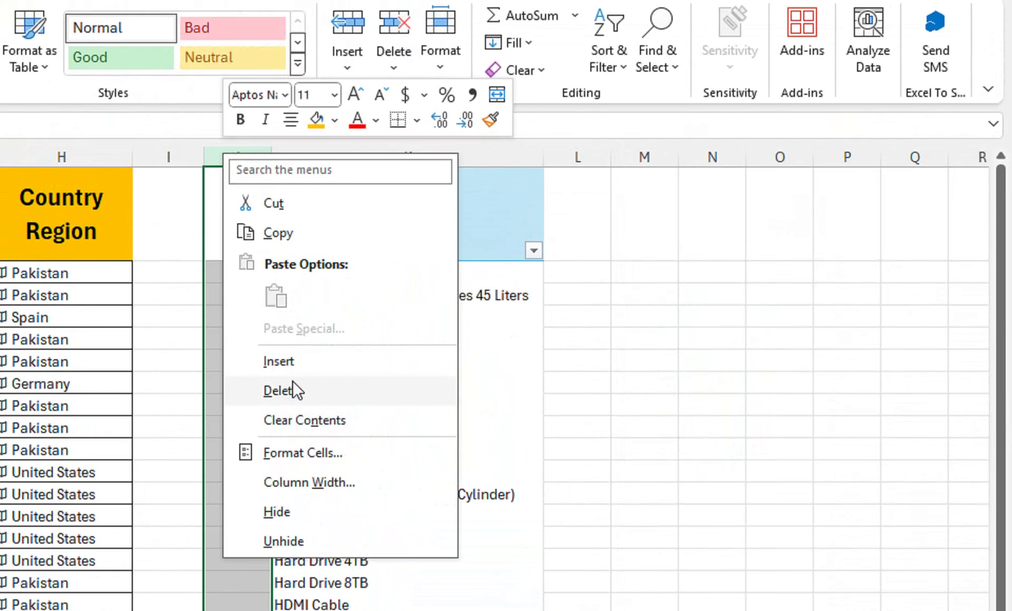
left_click(300, 389)
left_click(327, 318)
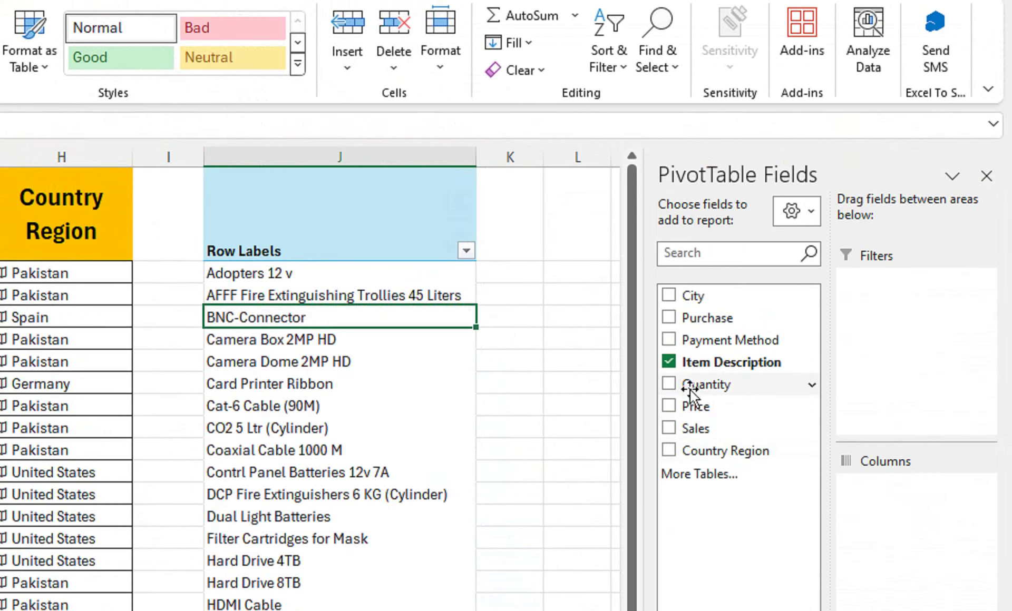
Add Sum of Quantity and sort items largest to smallest, totalling 1231
mouse_move(691, 389)
left_mouse_down()
mouse_move(909, 580)
mouse_move(901, 590)
left_mouse_up()
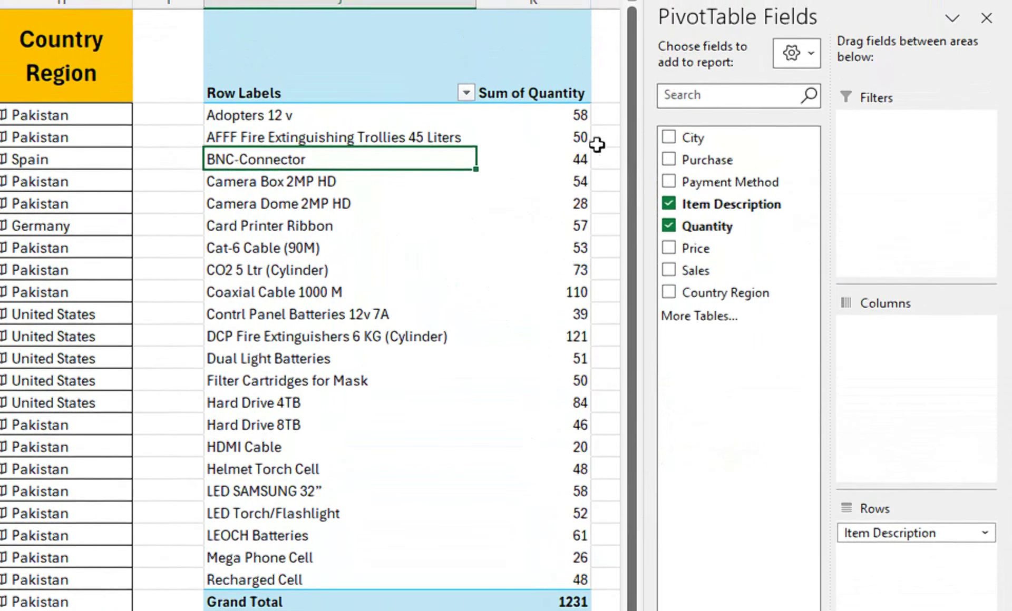
right_click(575, 138)
mouse_move(603, 359)
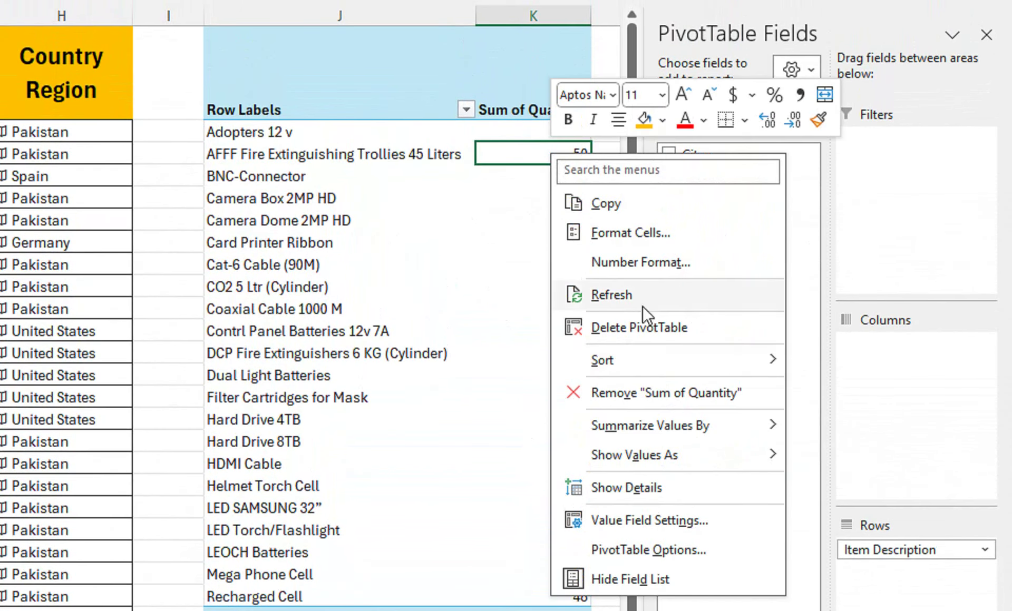
left_click(882, 400)
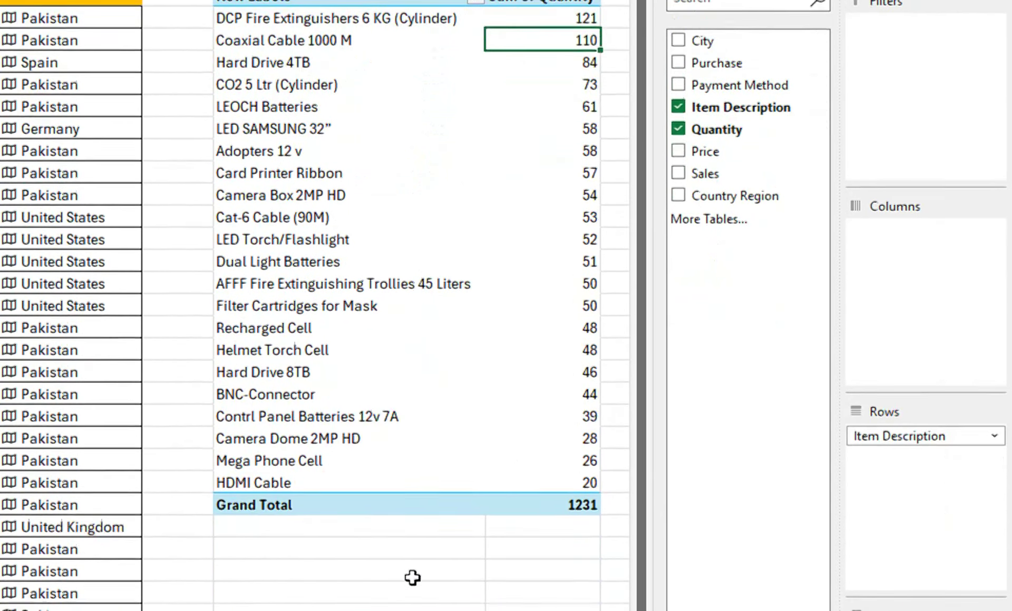
left_click(349, 458)
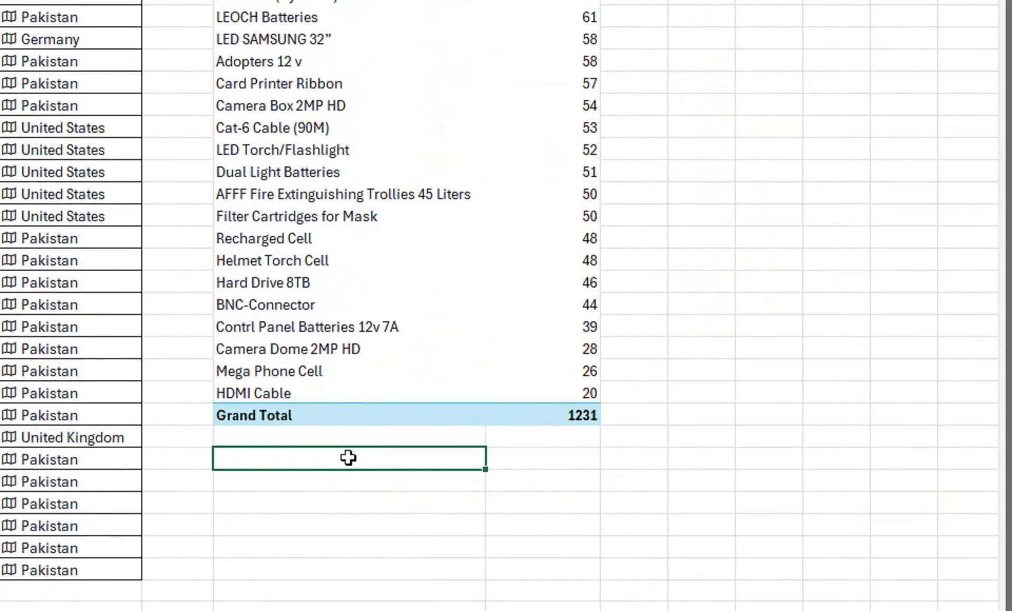
left_click(348, 304)
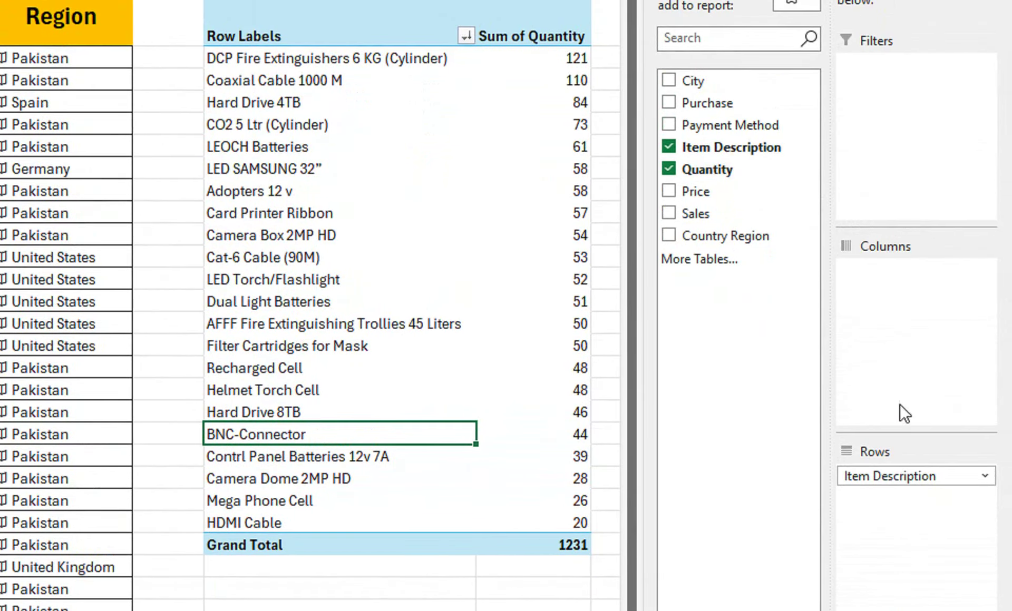
Swap the pivot fields for Sum of Sales (8731315) and close the field list
left_click_drag(896, 461, 567, 543)
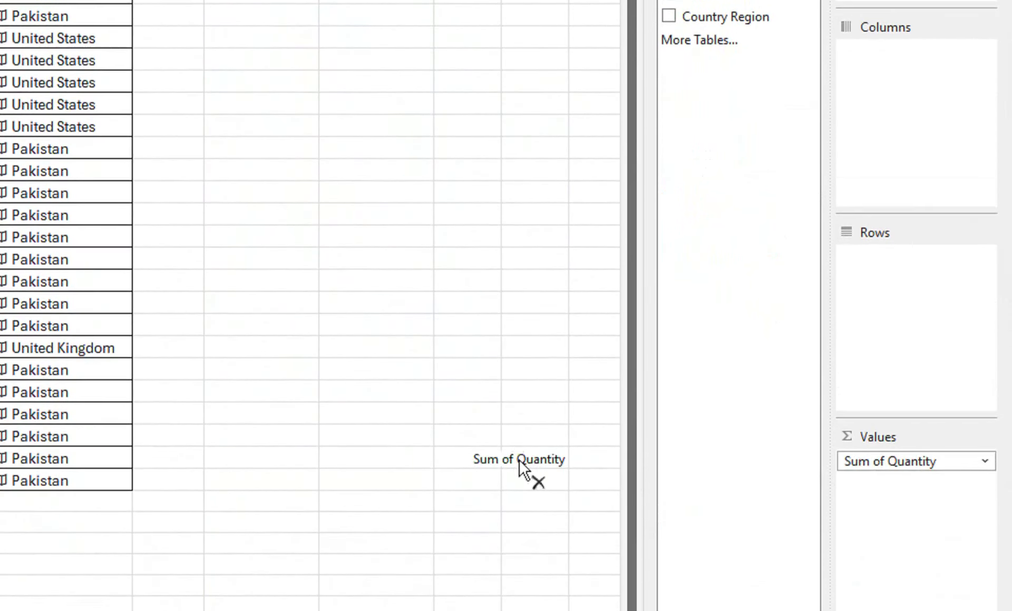
left_click_drag(860, 492, 519, 463)
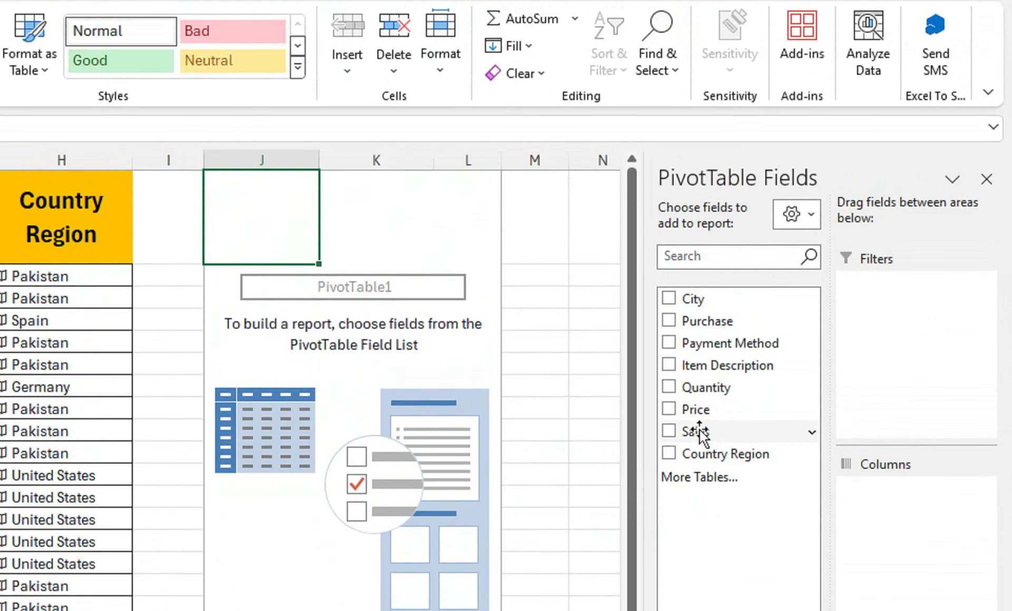
mouse_move(696, 431)
left_mouse_down()
mouse_move(897, 542)
mouse_move(899, 490)
left_mouse_up()
left_click(254, 148)
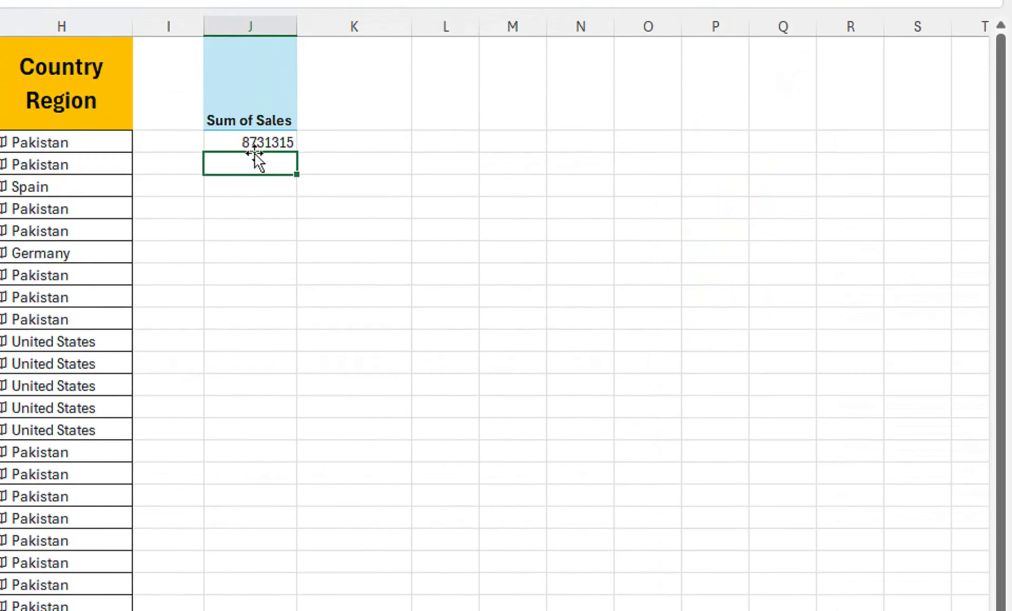
left_click(254, 130)
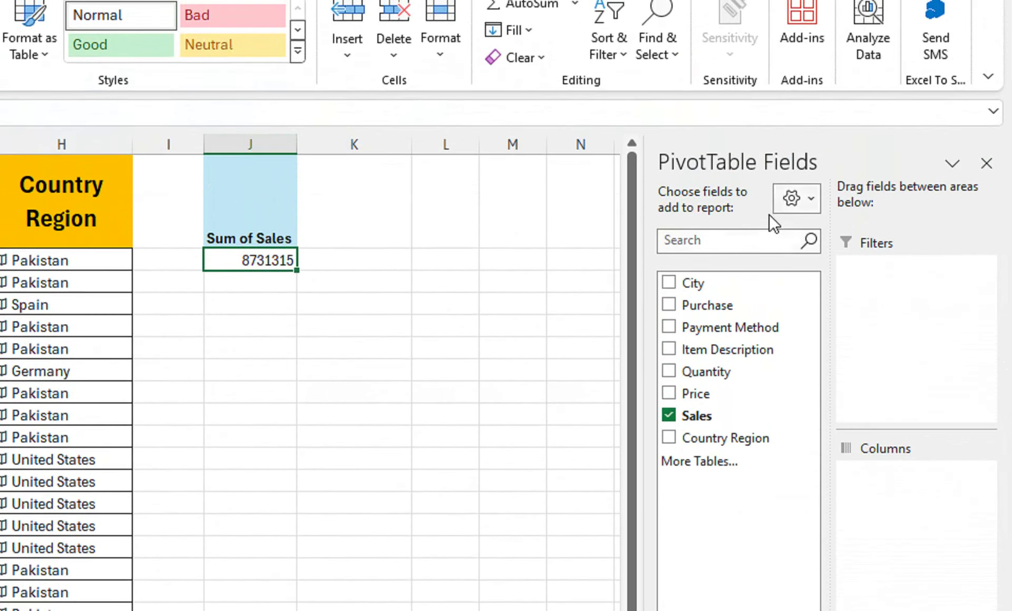
left_click(986, 174)
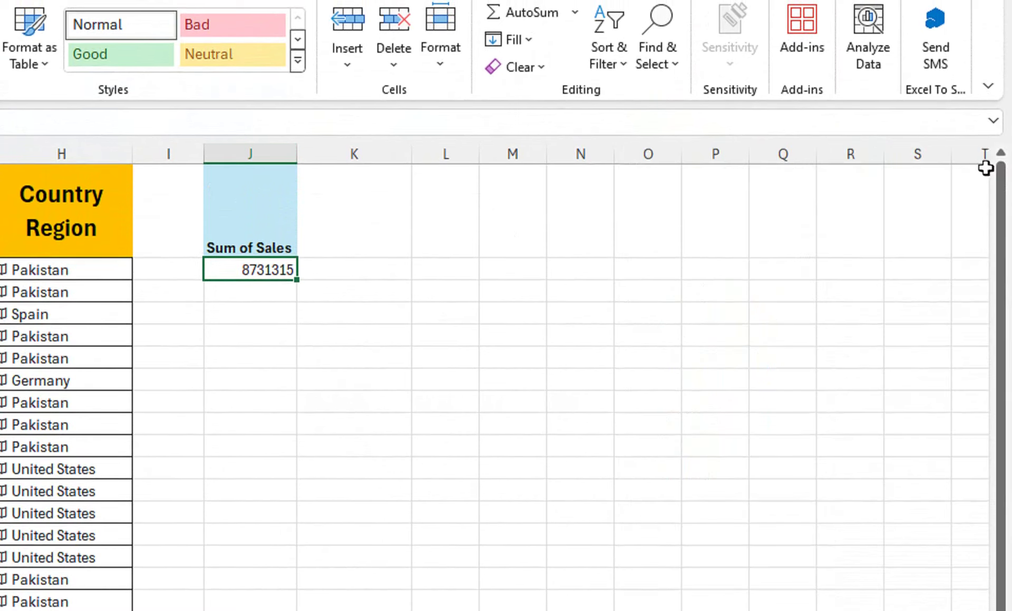
Clear the contents of column J to remove the PivotTable
left_click(242, 154)
right_click(243, 155)
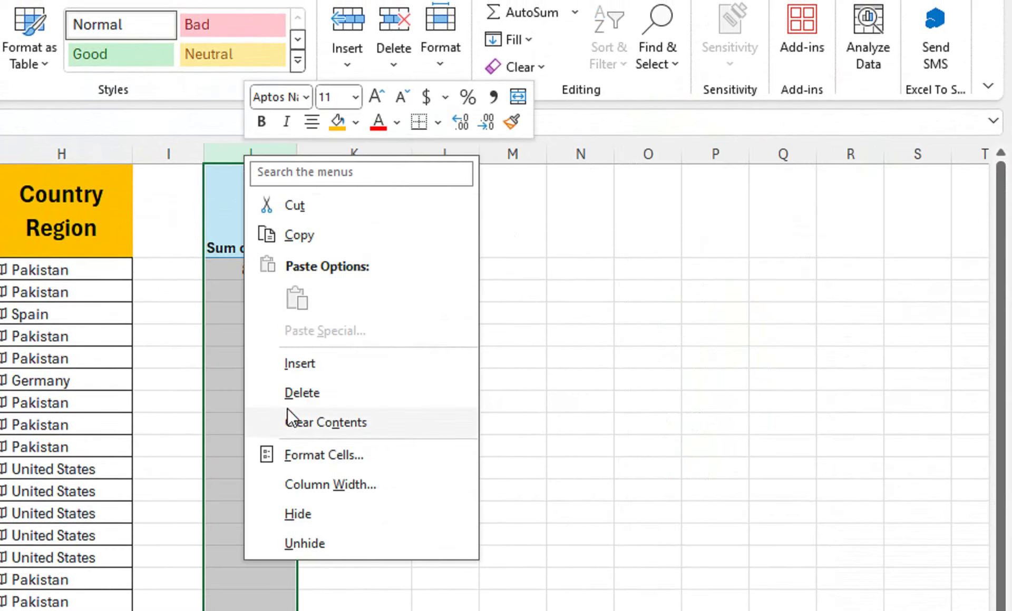
left_click(287, 410)
left_click(287, 410)
left_click(259, 154)
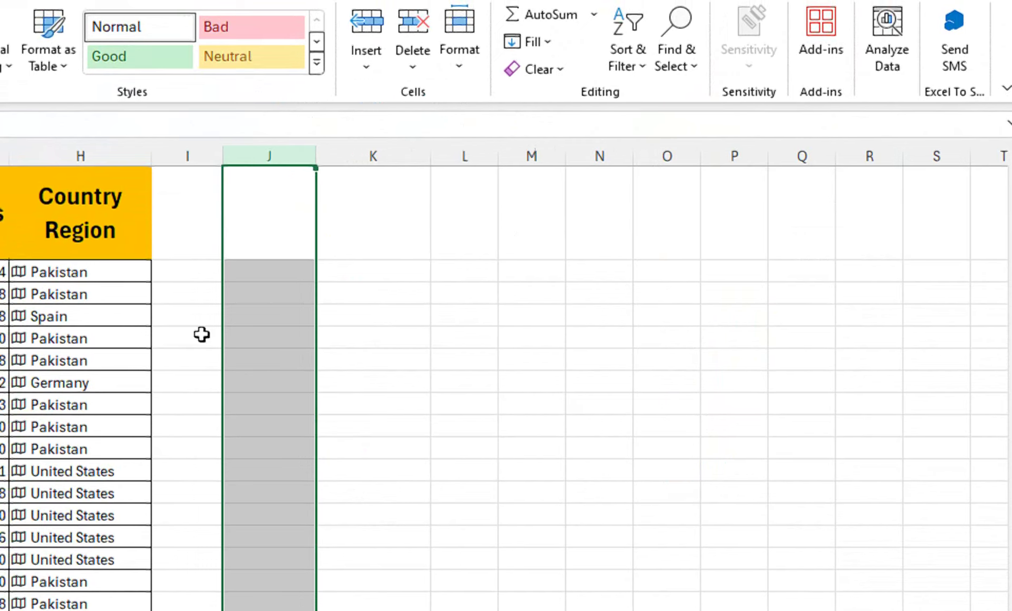
In J4, begin =GROUPBY(B2:B31,G2:G31, grouping Purchase values with Sales amounts
left_click(297, 316)
type("=")
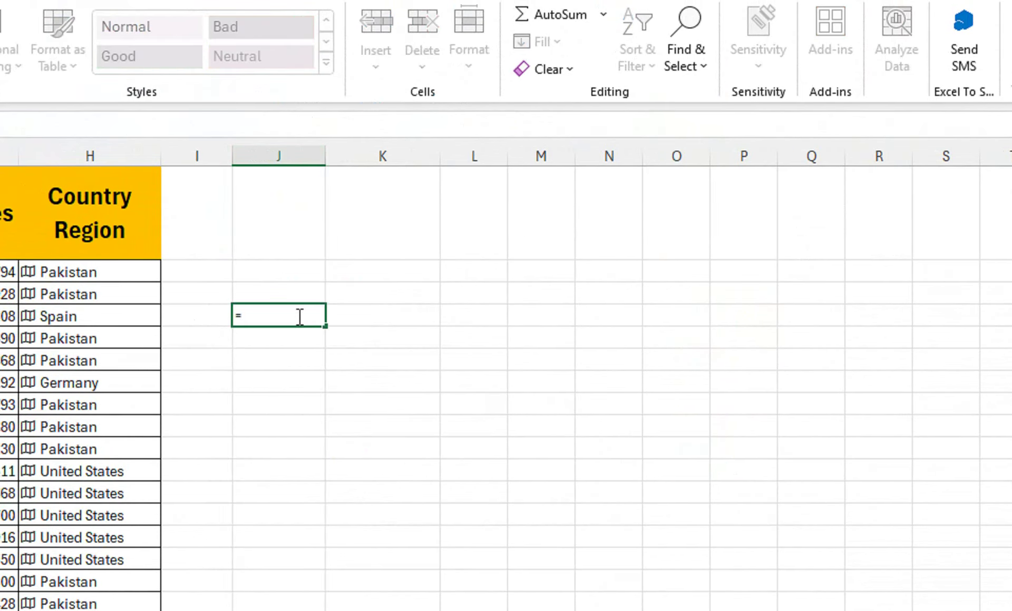
type("gro")
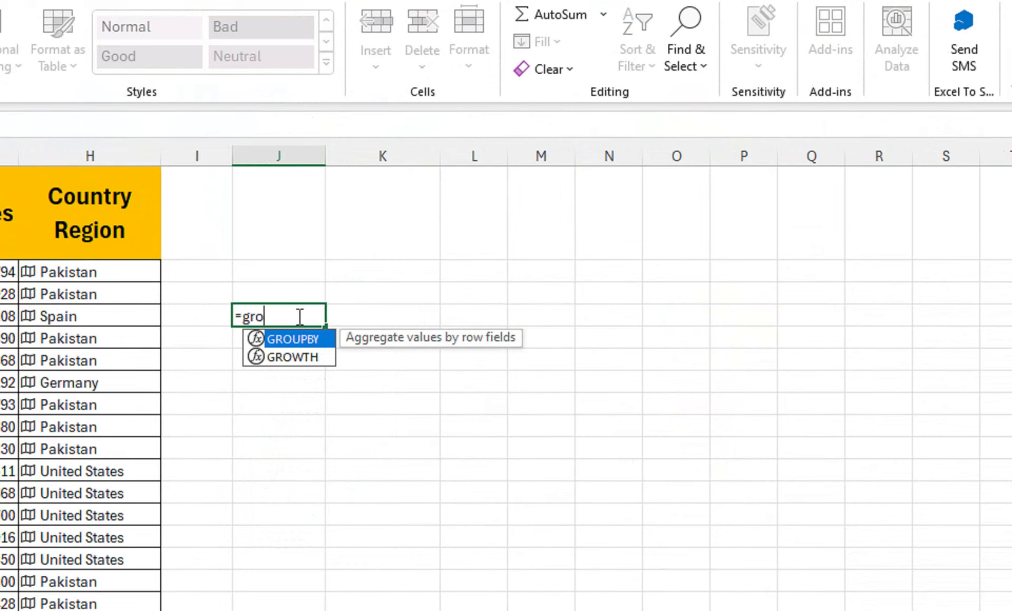
key("Tab")
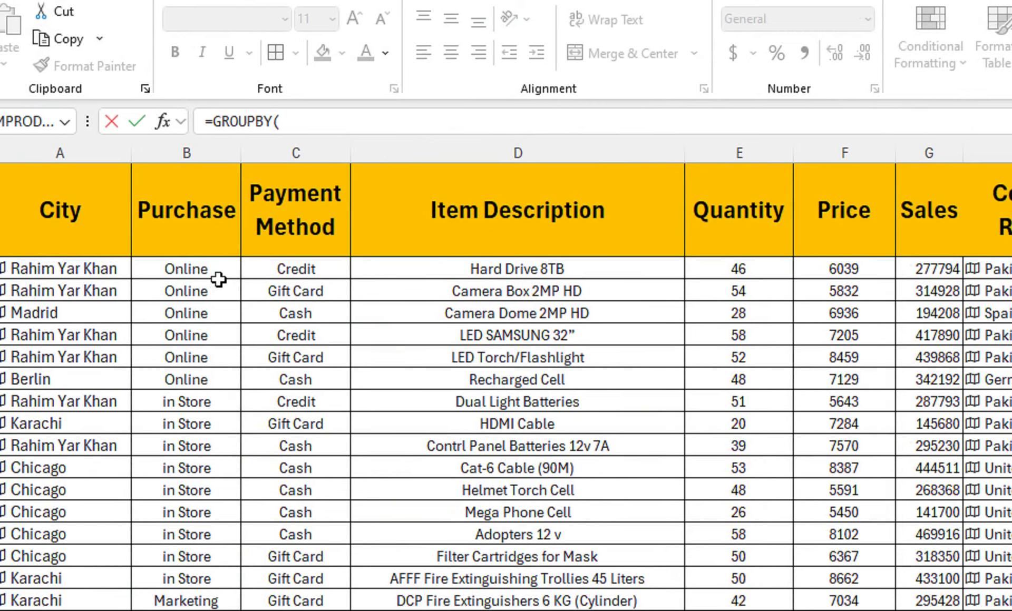
left_click_drag(218, 269, 229, 465)
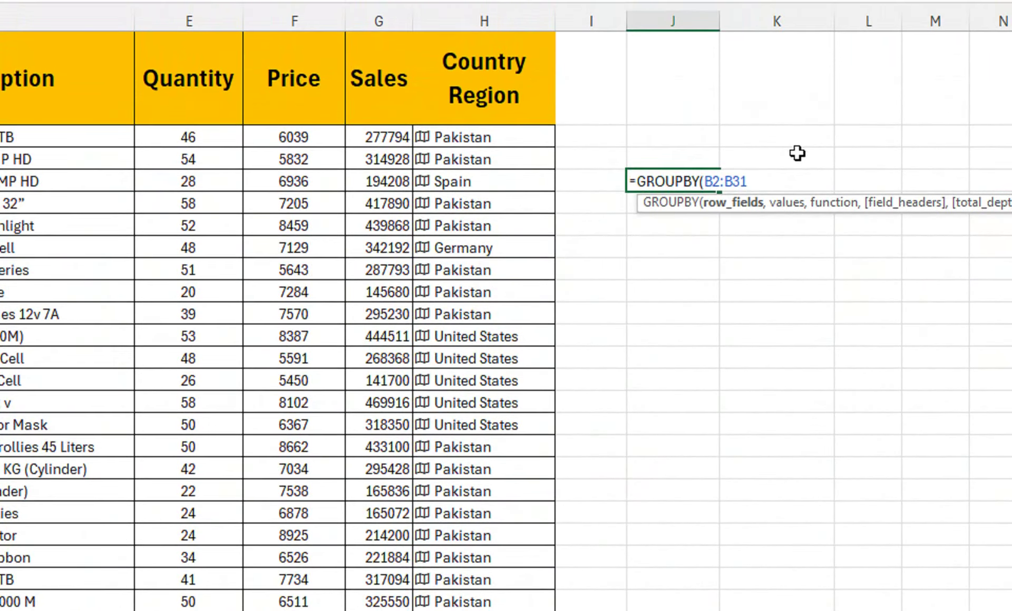
type(",")
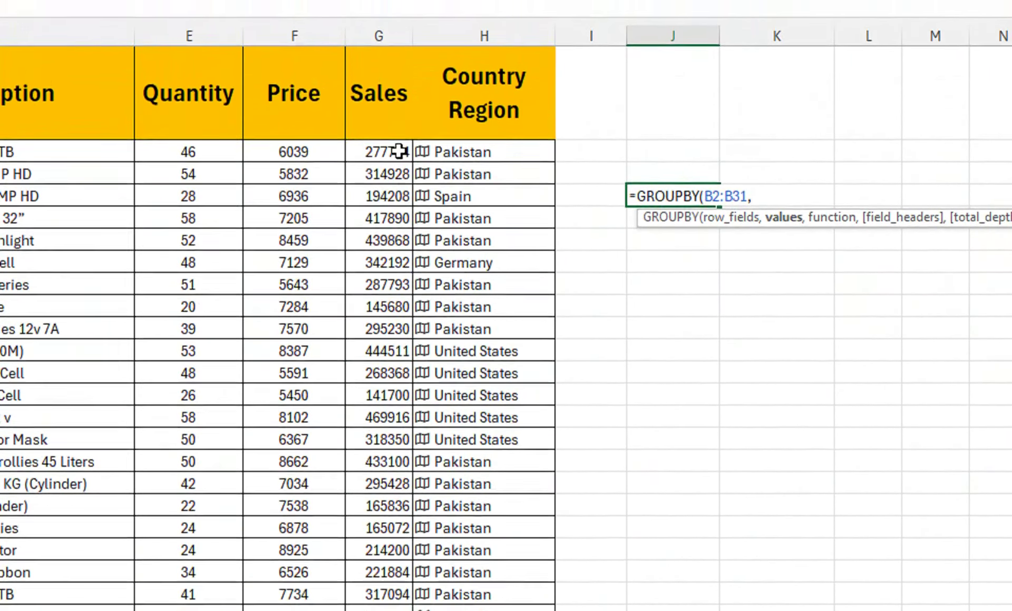
left_click_drag(390, 139, 396, 409)
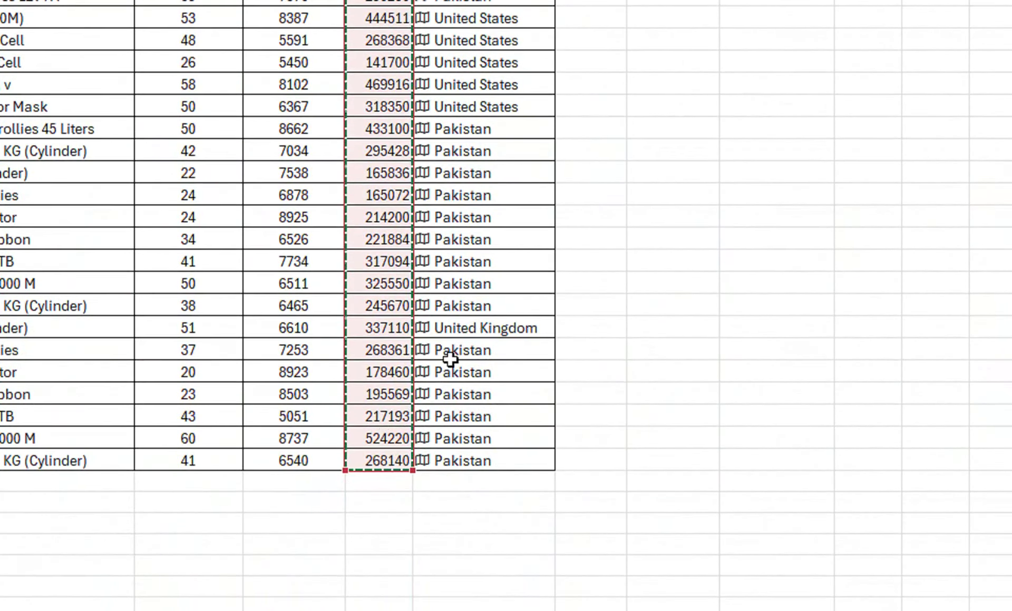
type(",")
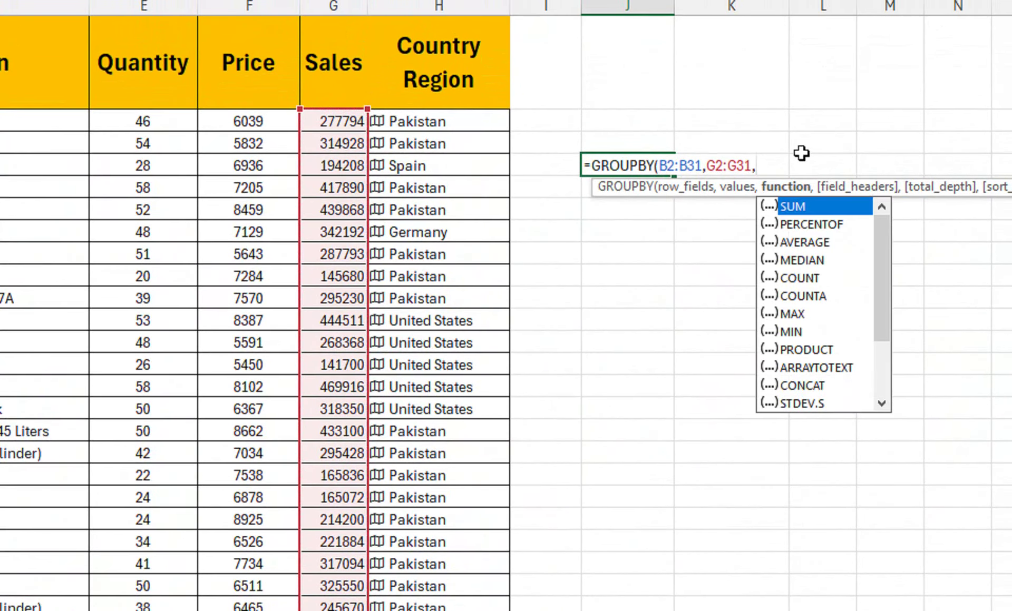
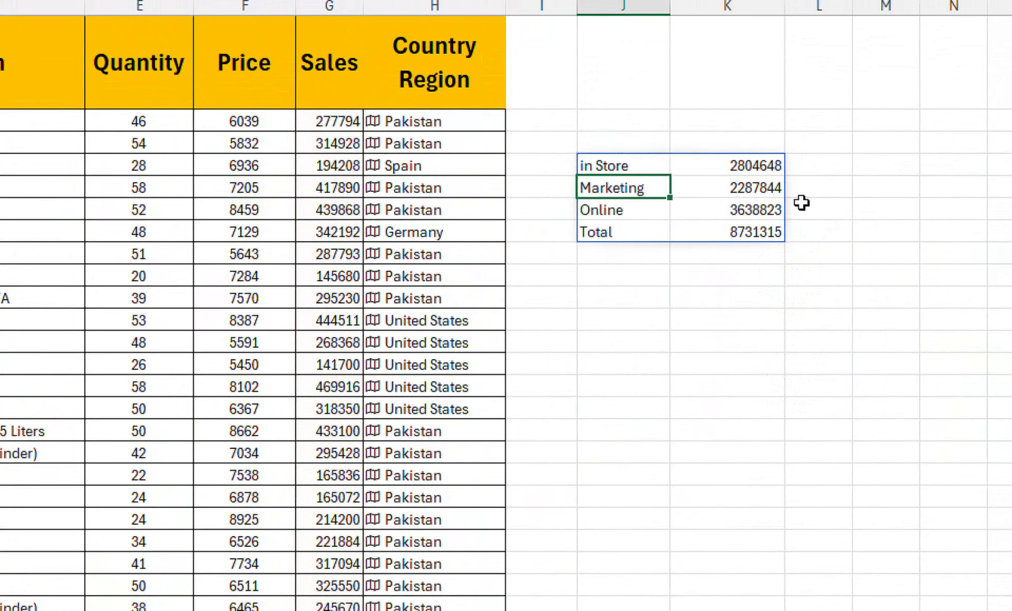
Edit the GROUPBY formula to group Sales by payment method C2:C31 instead of B2:B31
left_click(623, 167)
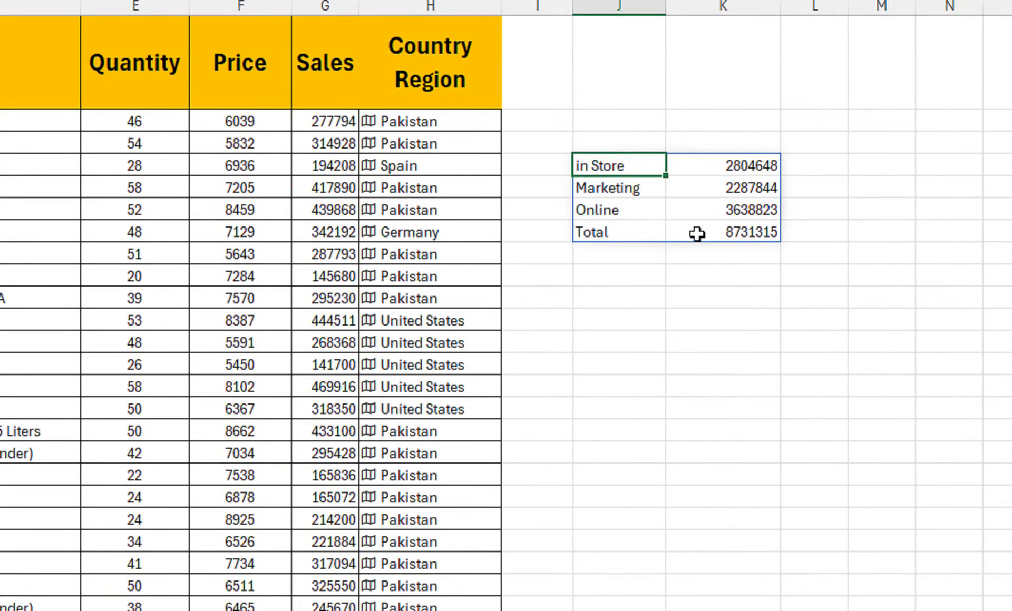
double_click(623, 166)
left_click_drag(696, 160, 659, 159)
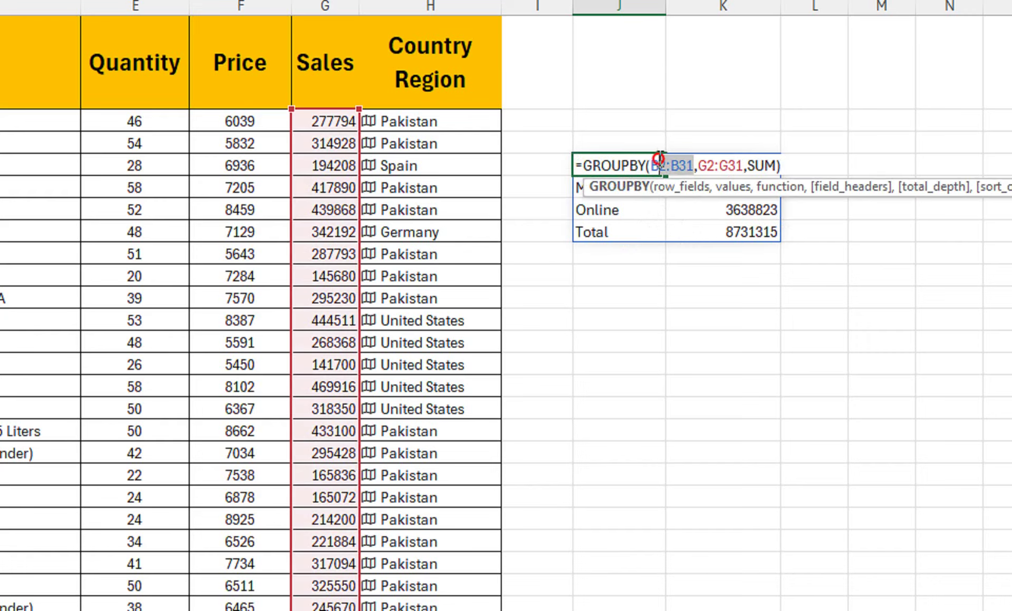
scroll(45, 181, "left", 5)
left_click_drag(140, 147, 211, 496)
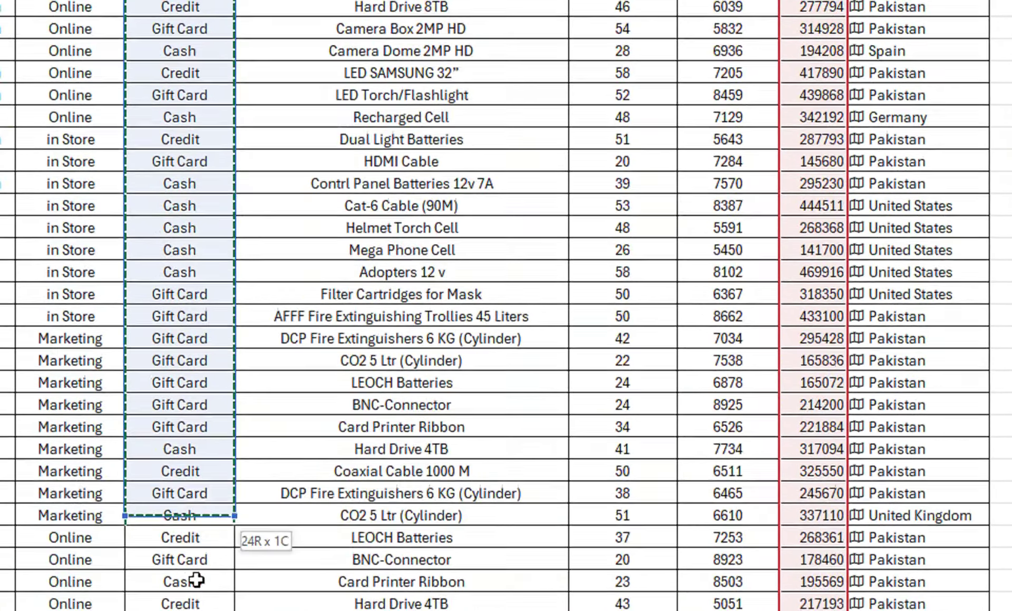
scroll(565, 312, "up", 5)
scroll(718, 142, "right", 3)
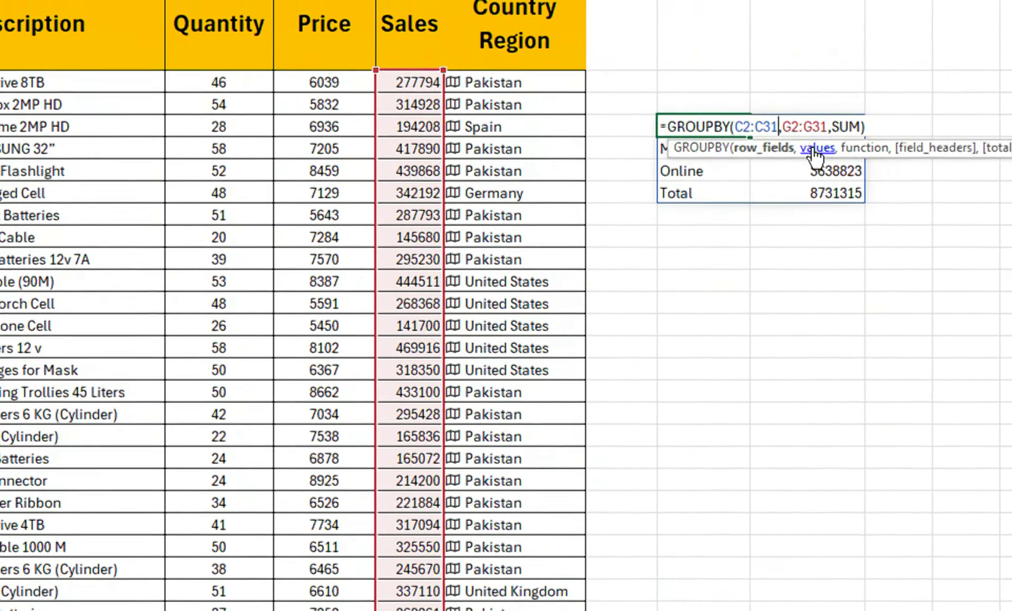
key("Return")
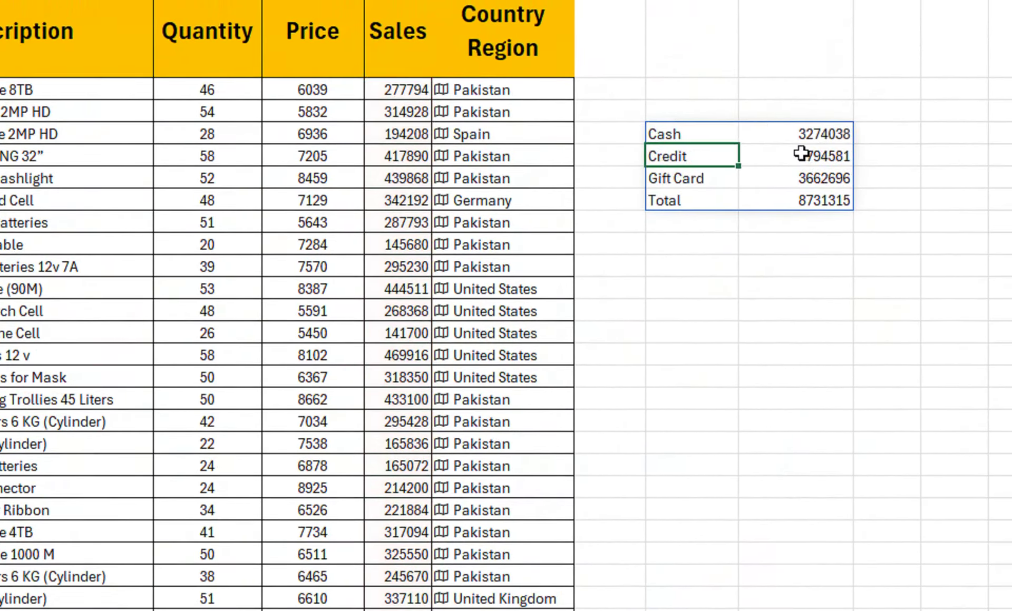
scroll(630, 156, "up", 1)
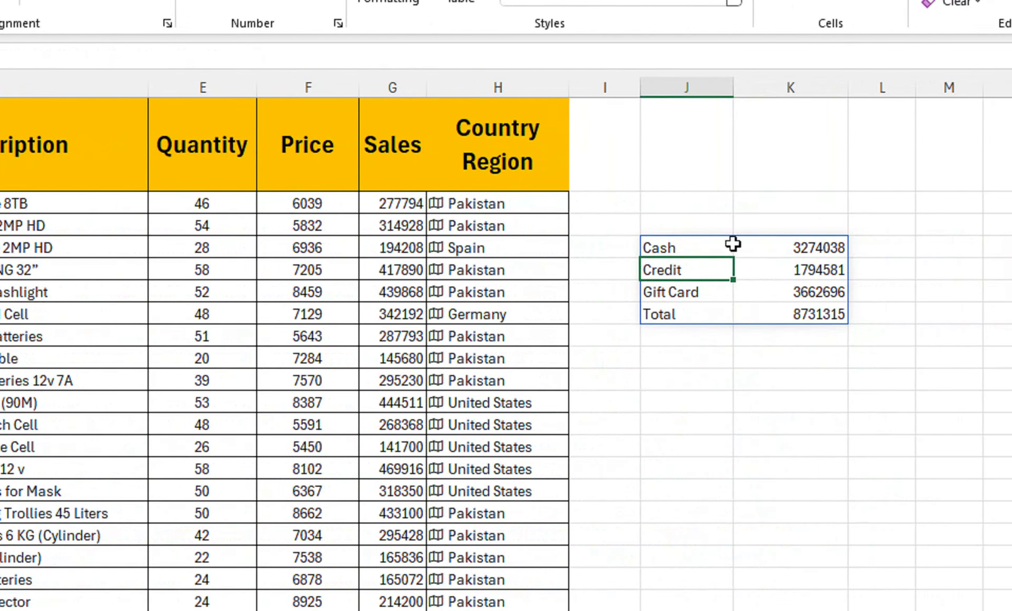
Replace SUM with PERCENTOF in the GROUPBY formula to get each payment method's share
left_click(801, 252)
left_click(697, 266)
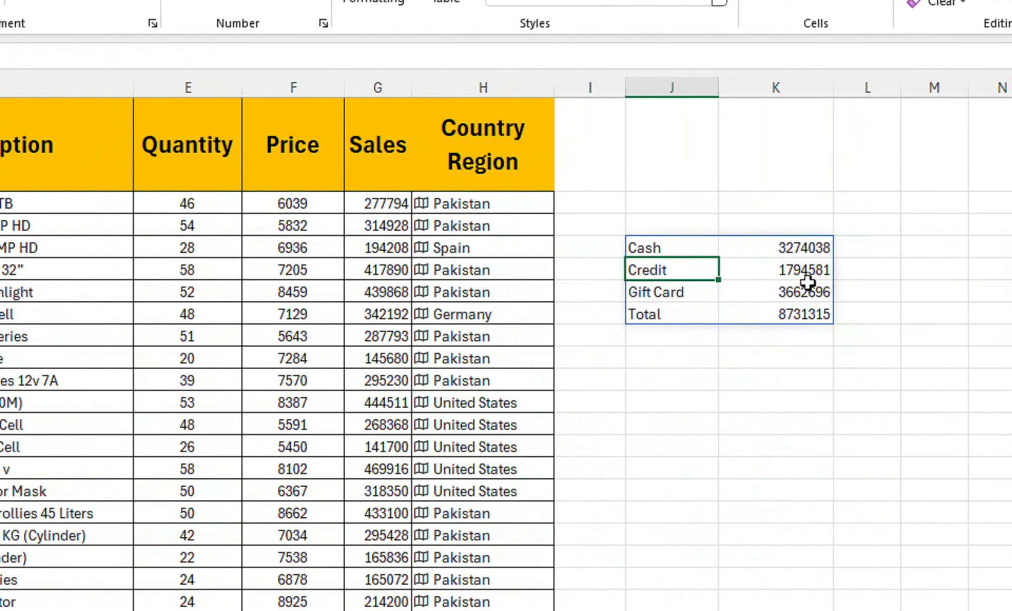
left_click(704, 290)
left_click(747, 293)
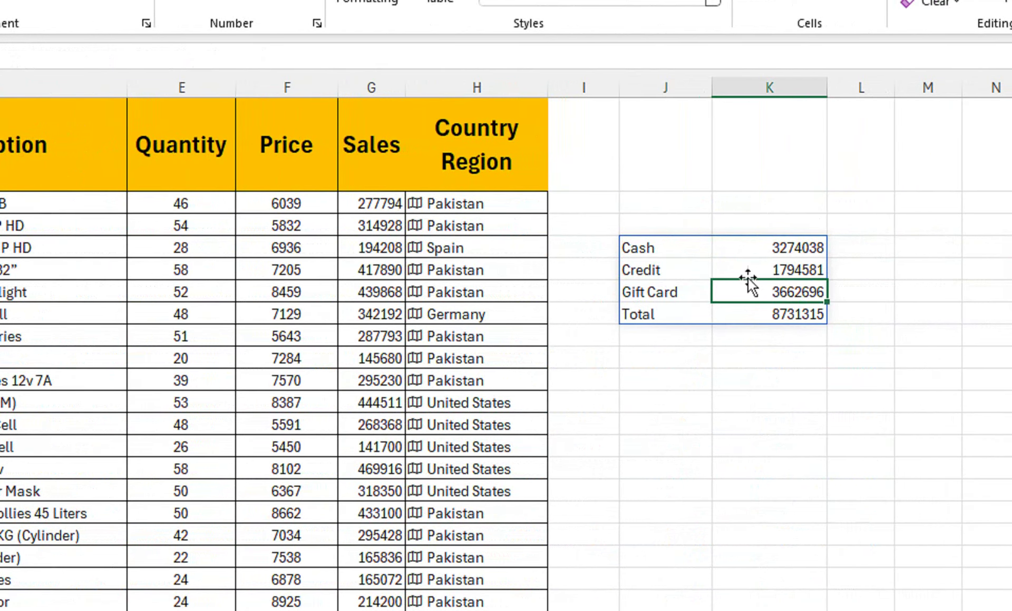
double_click(695, 252)
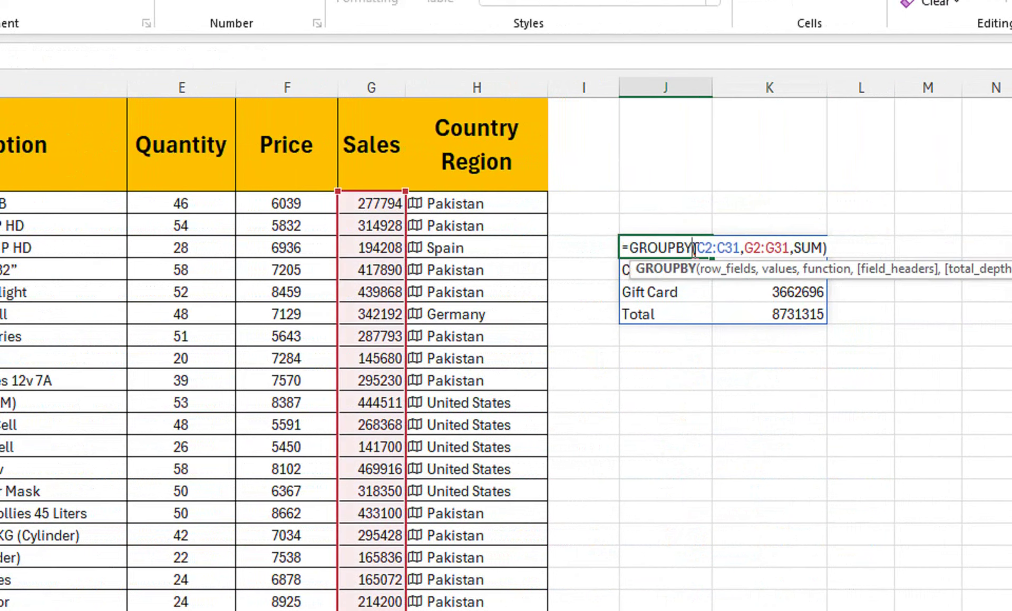
left_click(796, 248)
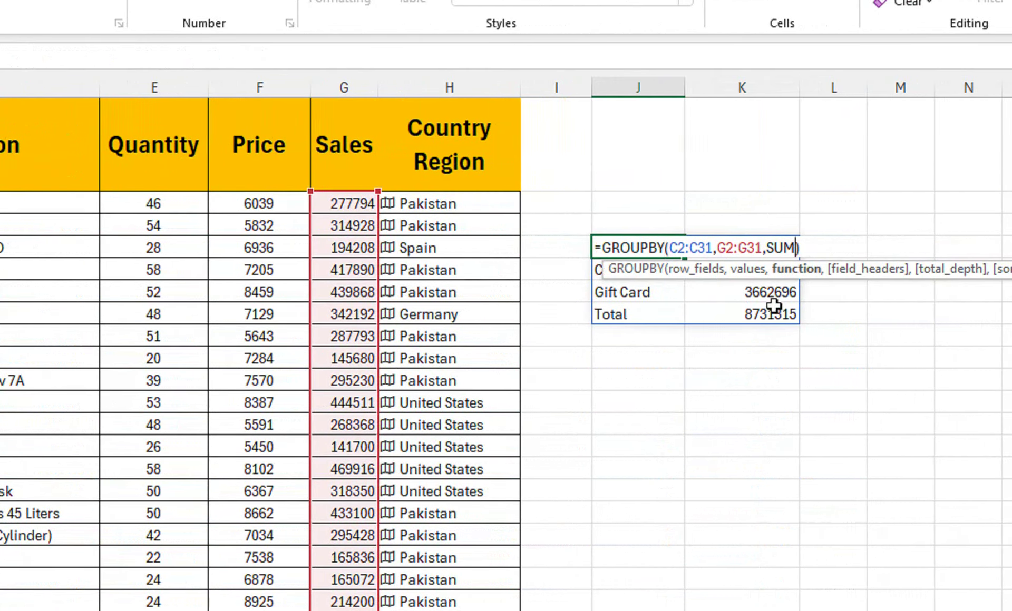
key("BackSpace")
key("BackSpace")
key("BackSpace")
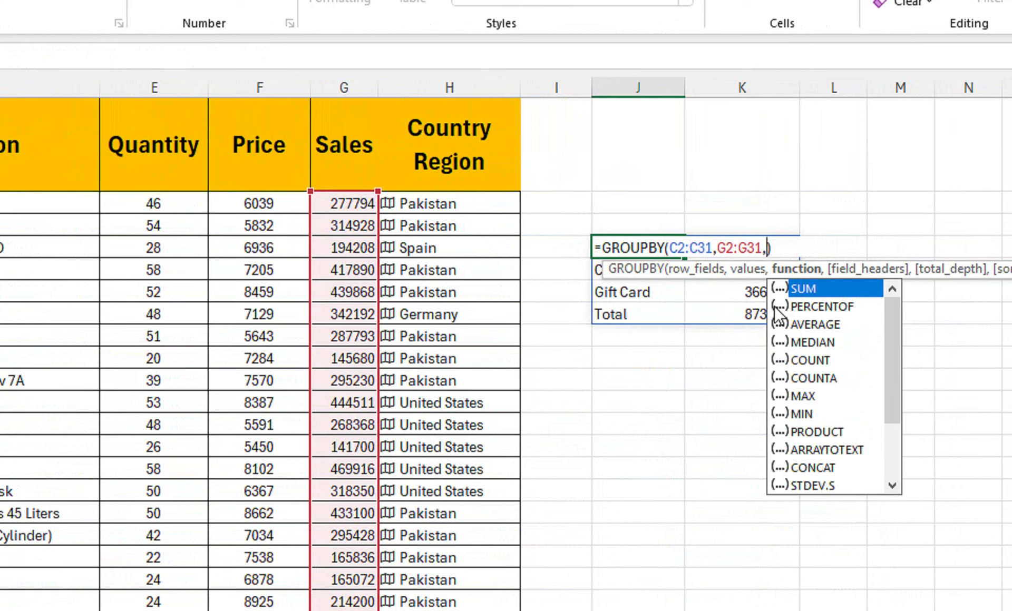
left_click(775, 308)
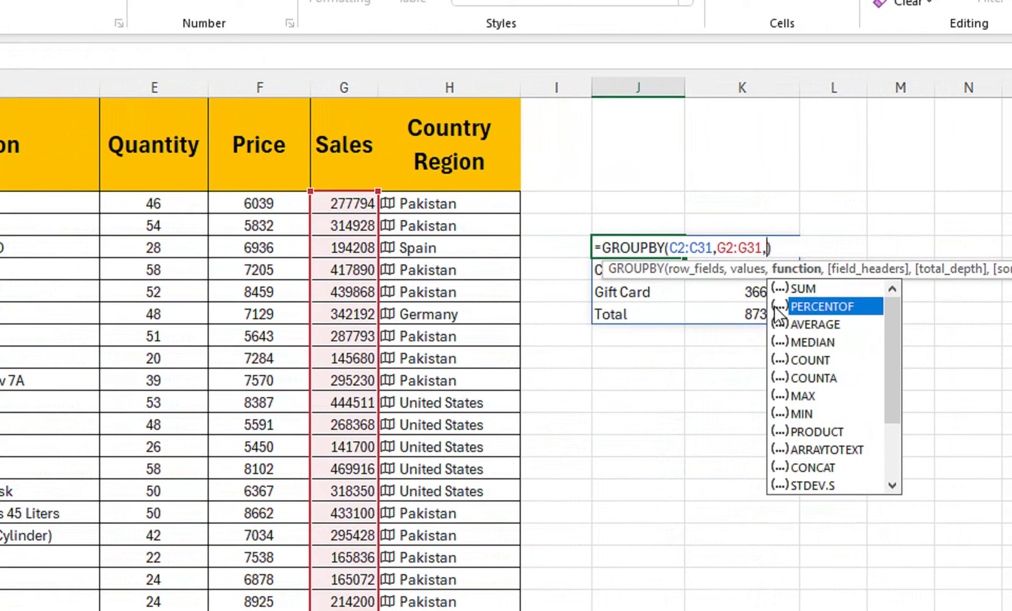
double_click(775, 307)
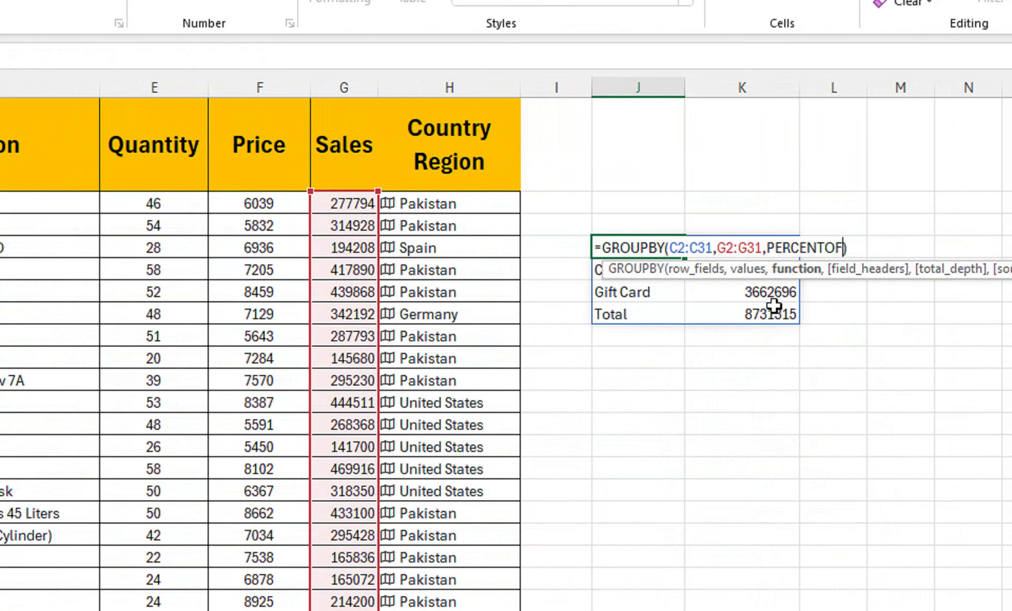
key("Return")
Format the three shares as percentages: Cash 37%, Credit 21%, Gift Card 42%
left_click_drag(759, 248, 759, 292)
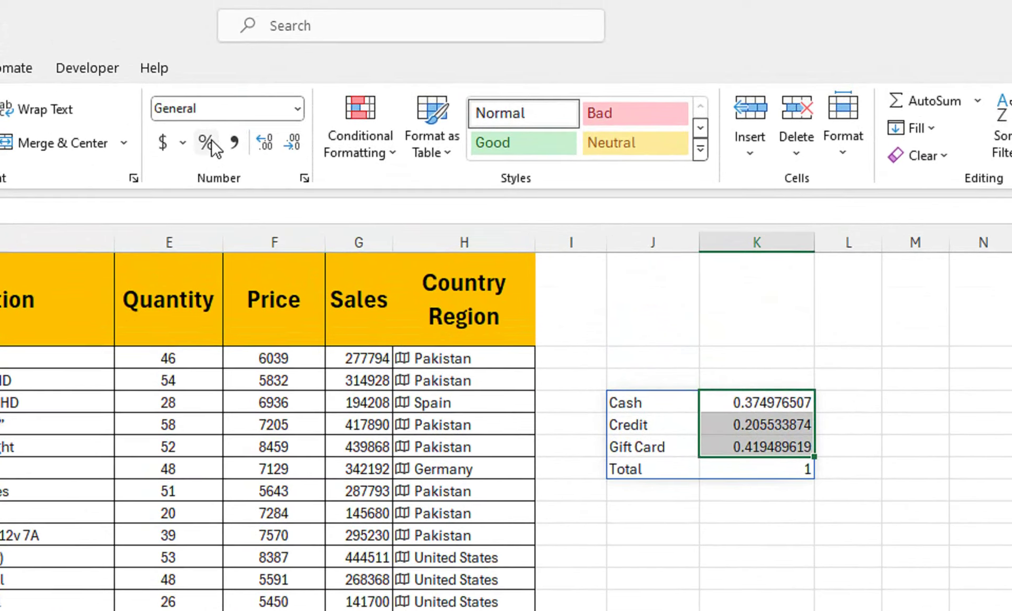
left_click(191, 82)
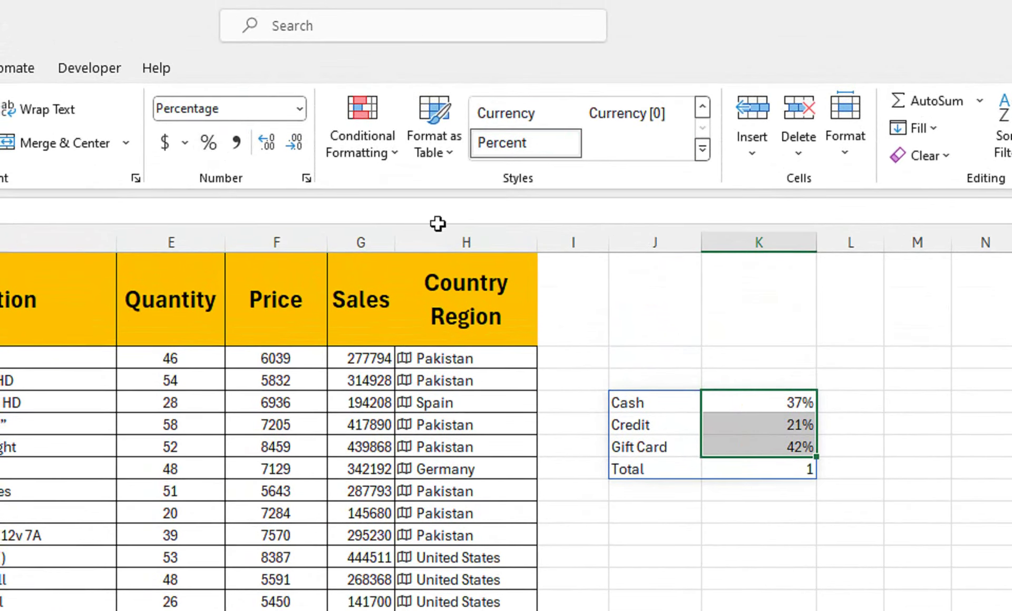
left_click(668, 381)
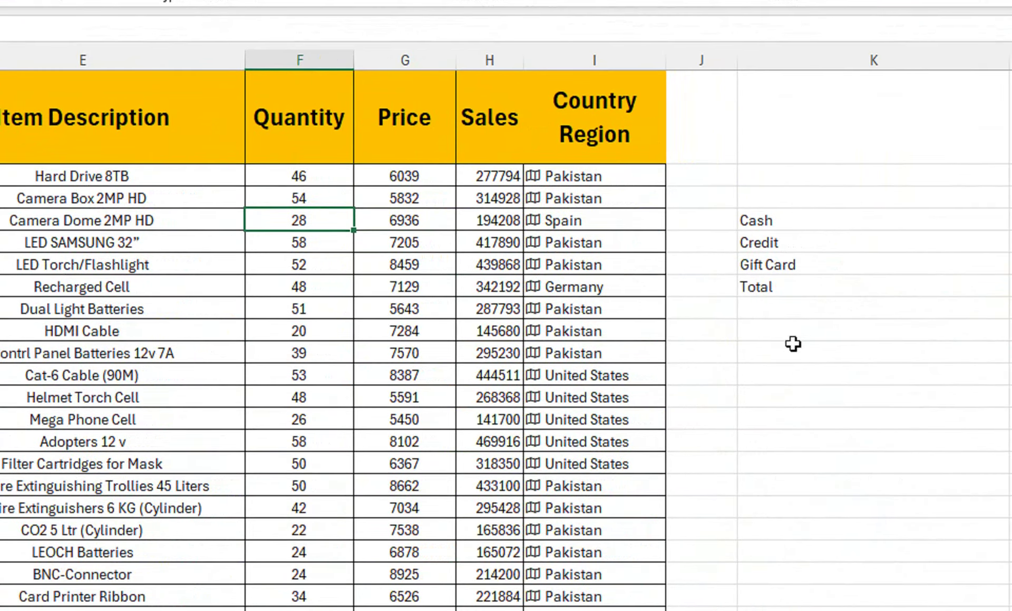
Enter the label 'Select Saleperson' below the summary and select it with the cell beneath
left_click(802, 332)
type("Select Saleperso")
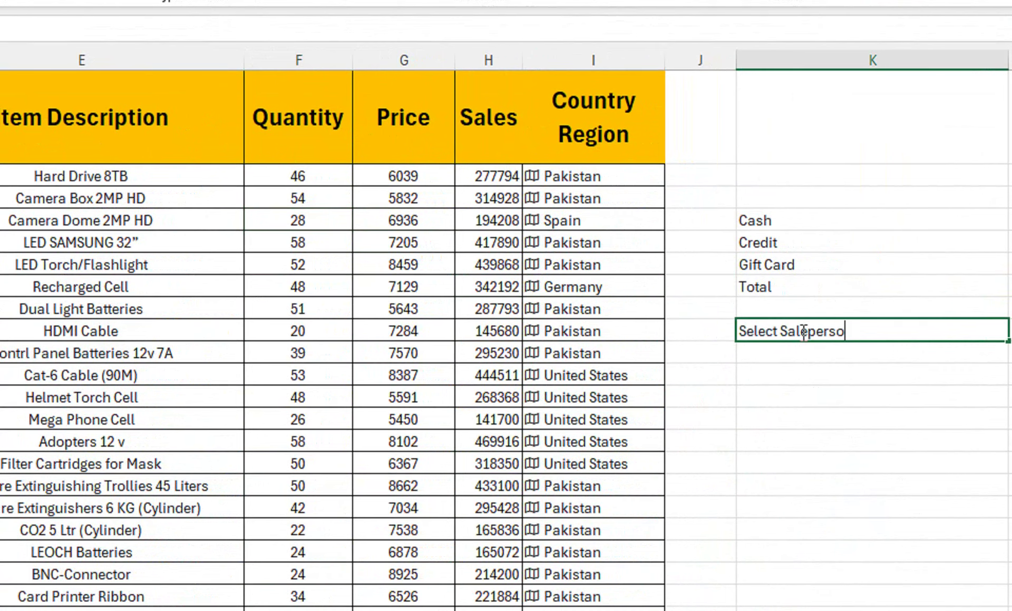
type("n")
key("Tab")
left_click_drag(802, 332, 796, 358)
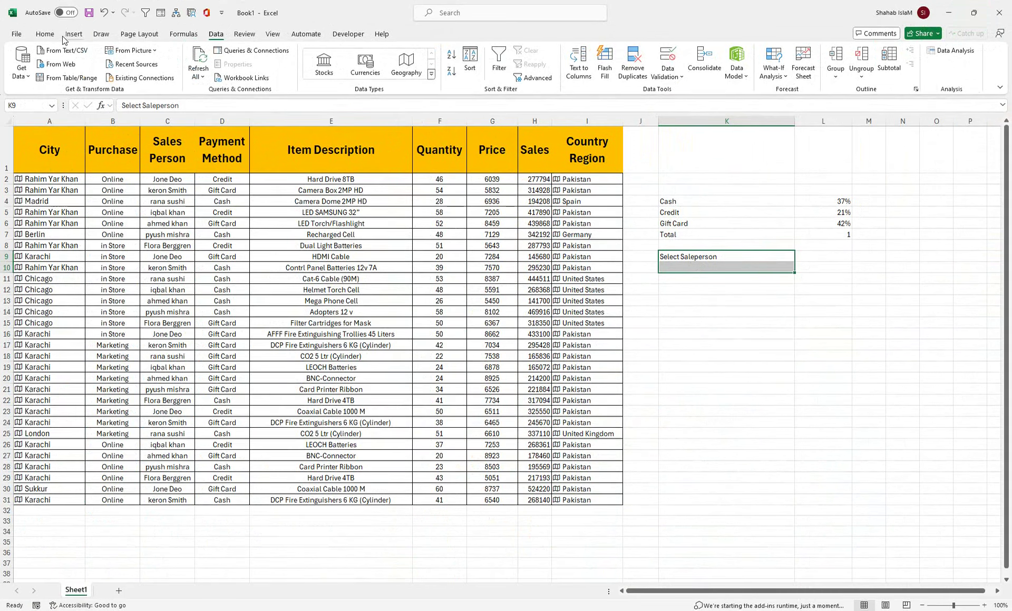
Merge the Select Saleperson label with navy fill, white 20-point text and middle alignment
left_click(46, 33)
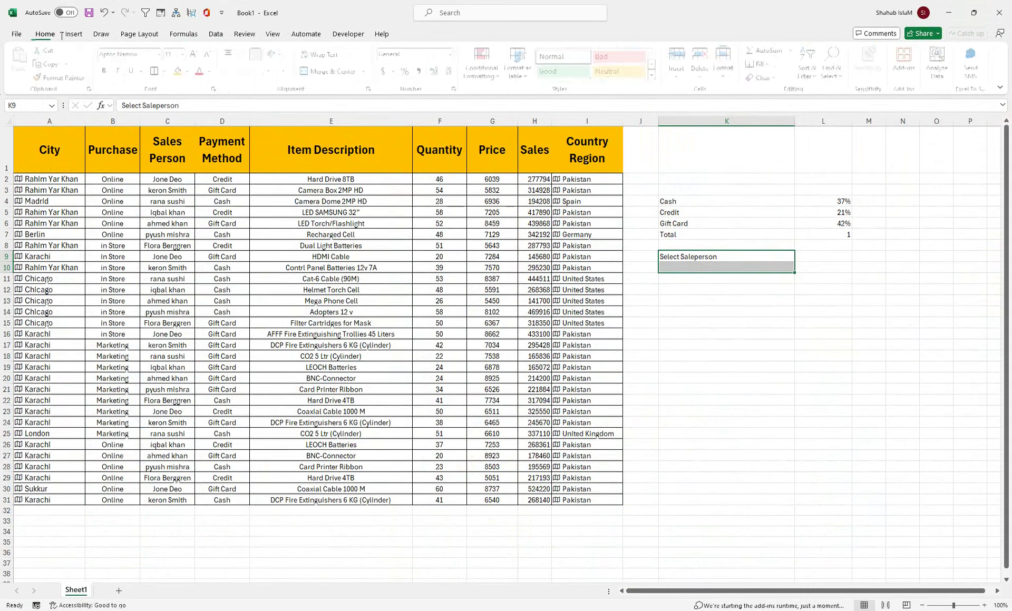
left_click(313, 72)
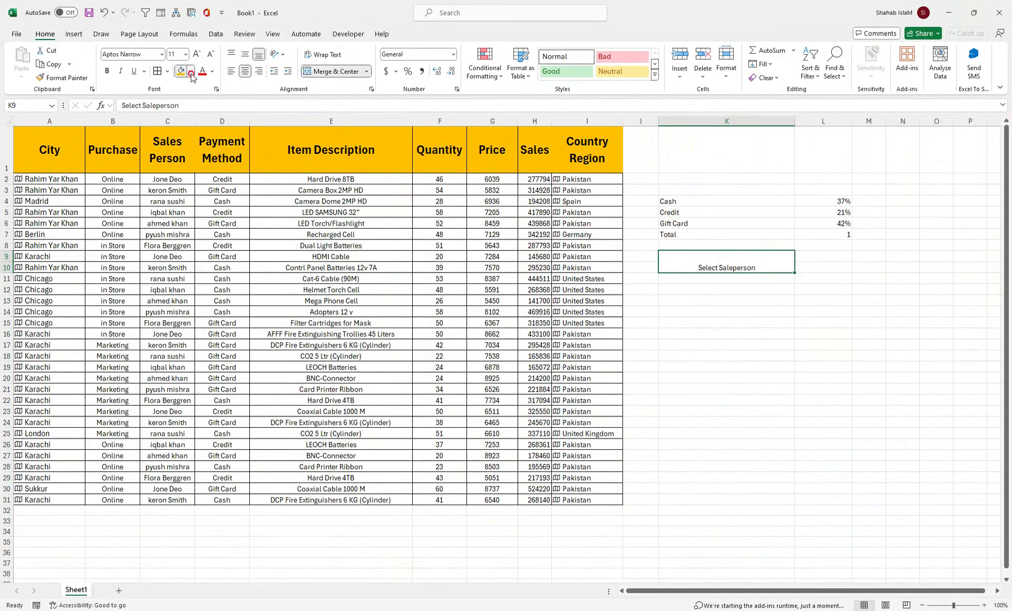
left_click(190, 72)
left_click(260, 165)
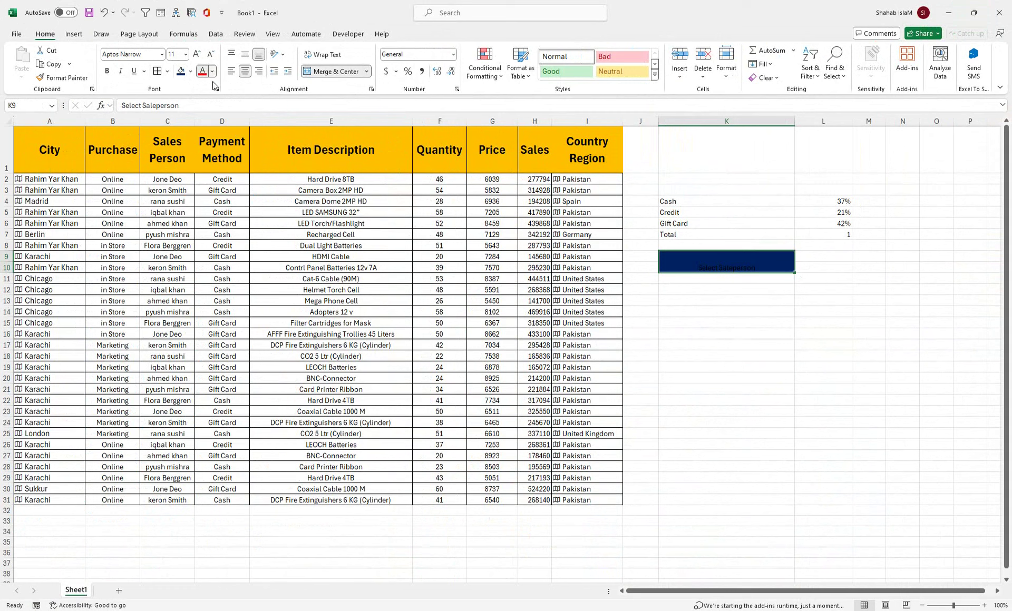
left_click(212, 72)
left_click(202, 140)
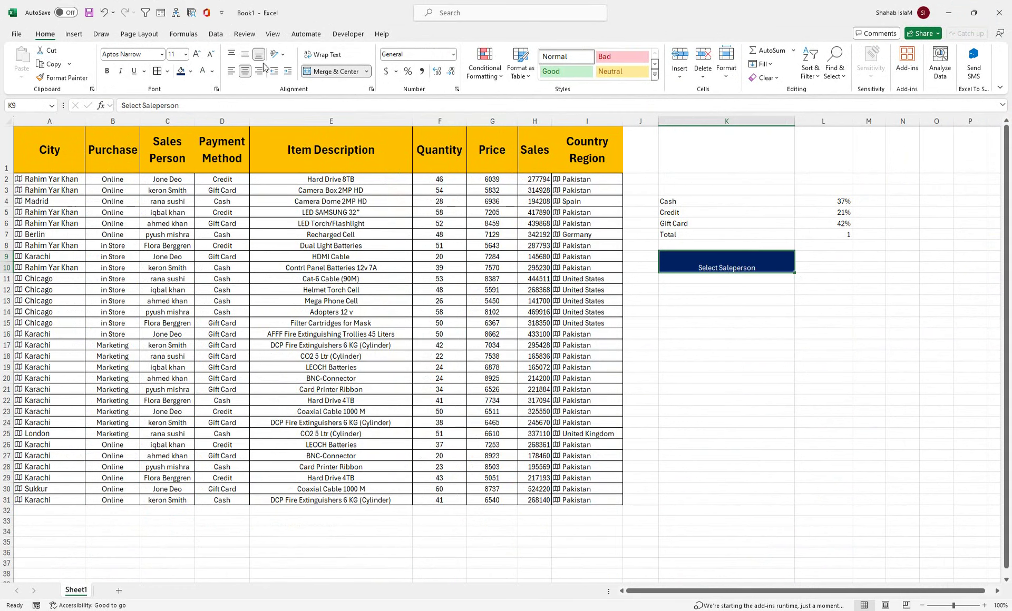
left_click(245, 54)
left_click(196, 54)
left_click(197, 54)
left_click(196, 54)
left_click(196, 53)
left_click(196, 54)
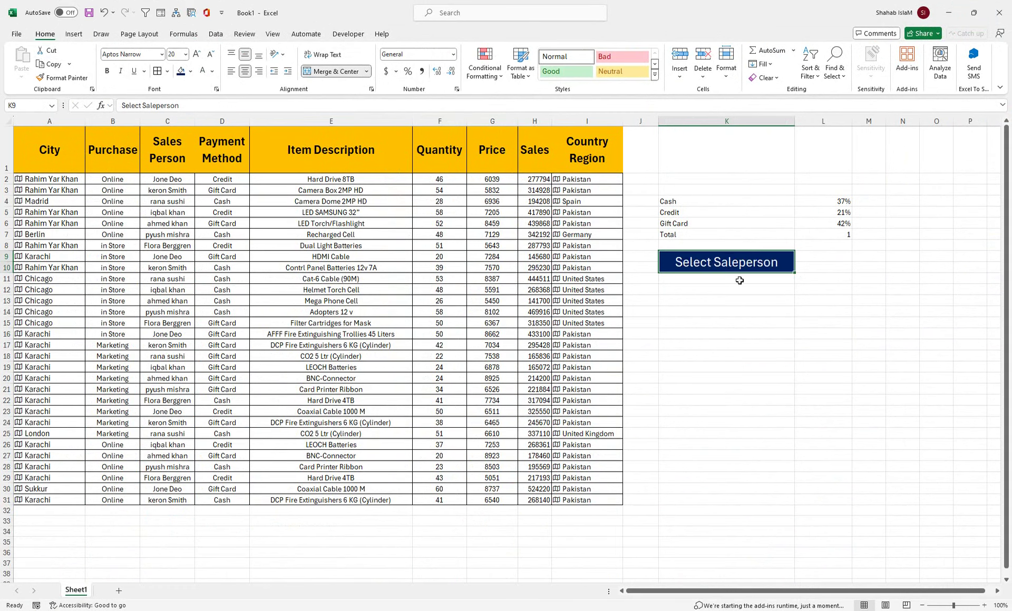
Widen column L and give the centred cell beside the label a thick outside border
left_click_drag(851, 123, 909, 124)
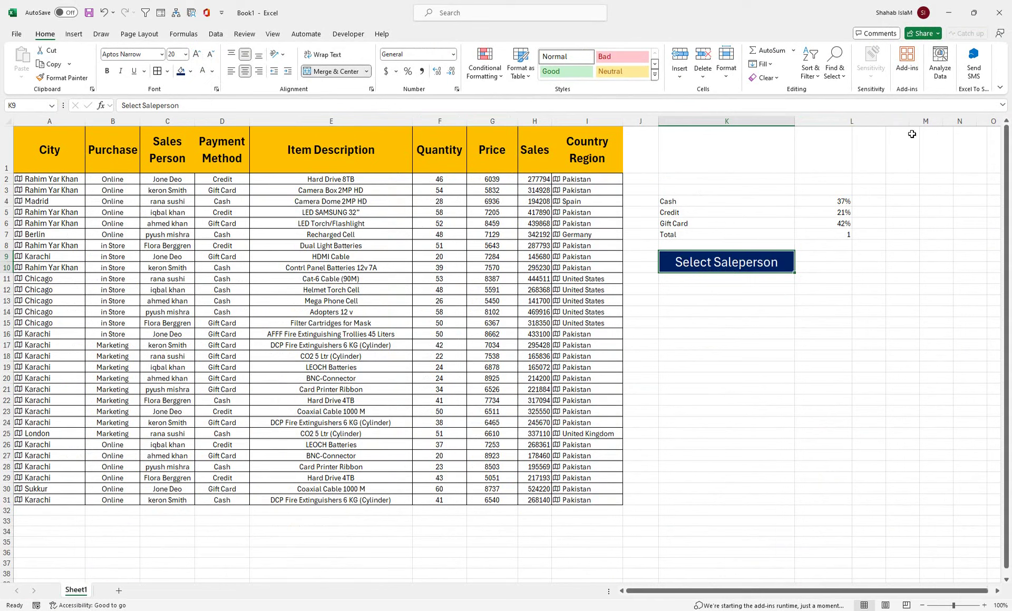
left_click(837, 264)
left_click(331, 71)
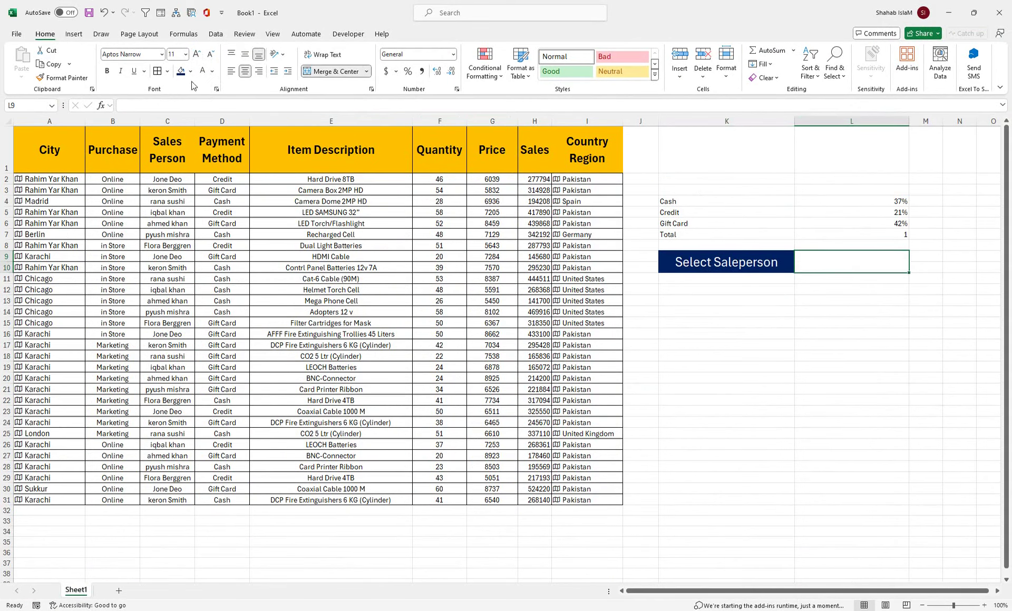
left_click(167, 71)
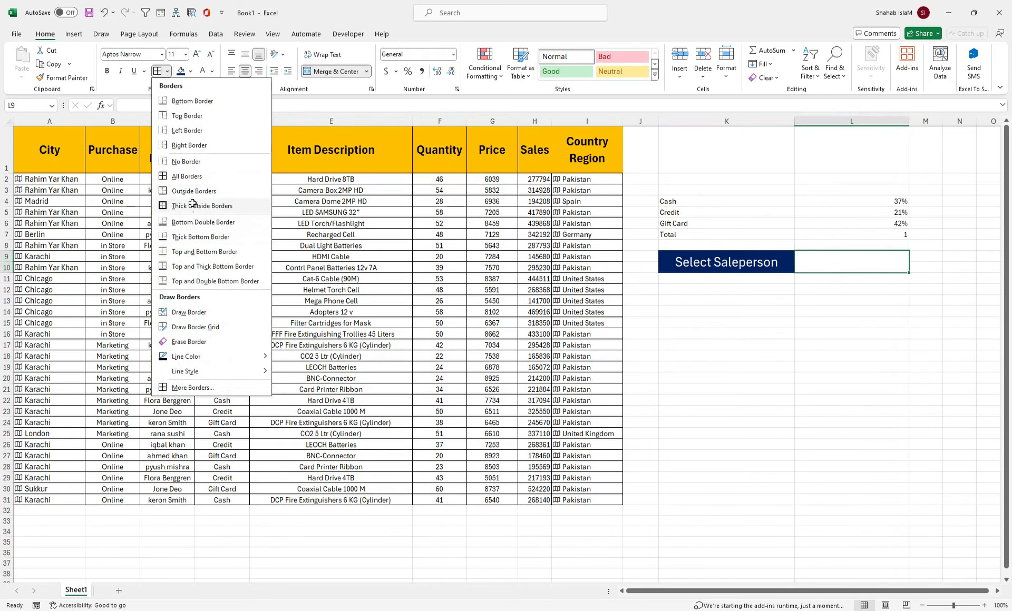
left_click(192, 206)
left_click(216, 33)
Add List data validation to L9 with source =$C$2:$C$31, the Sales Person names
left_click(668, 69)
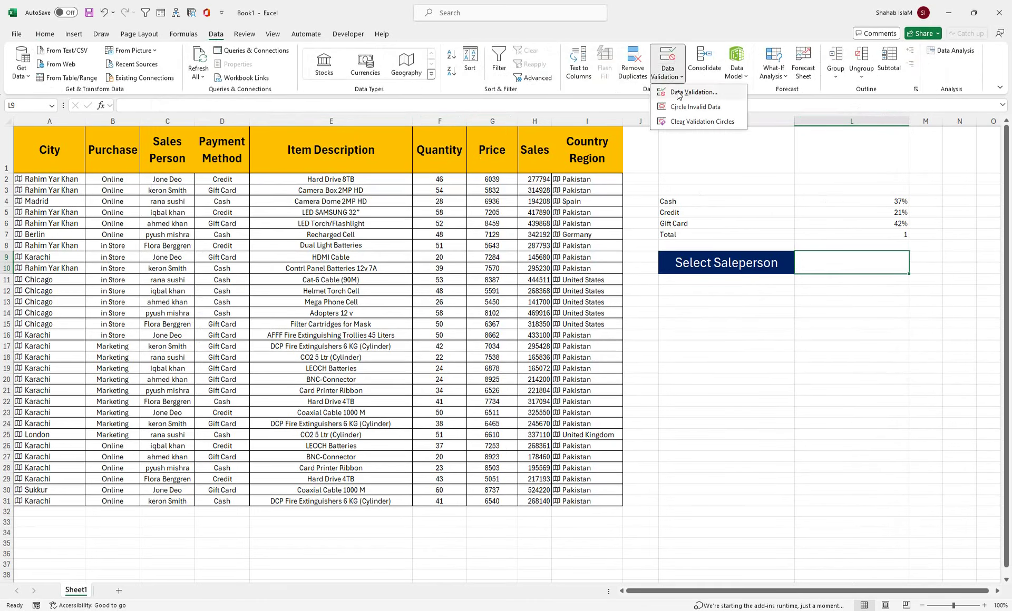
left_click(685, 107)
left_click(463, 319)
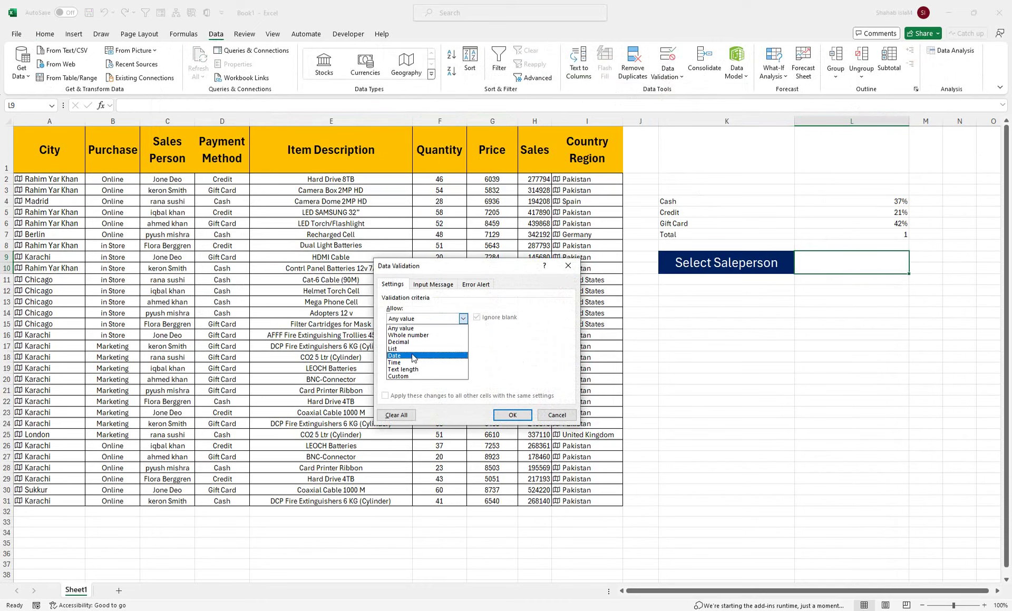
left_click(411, 348)
left_click(402, 361)
left_click_drag(158, 180, 167, 501)
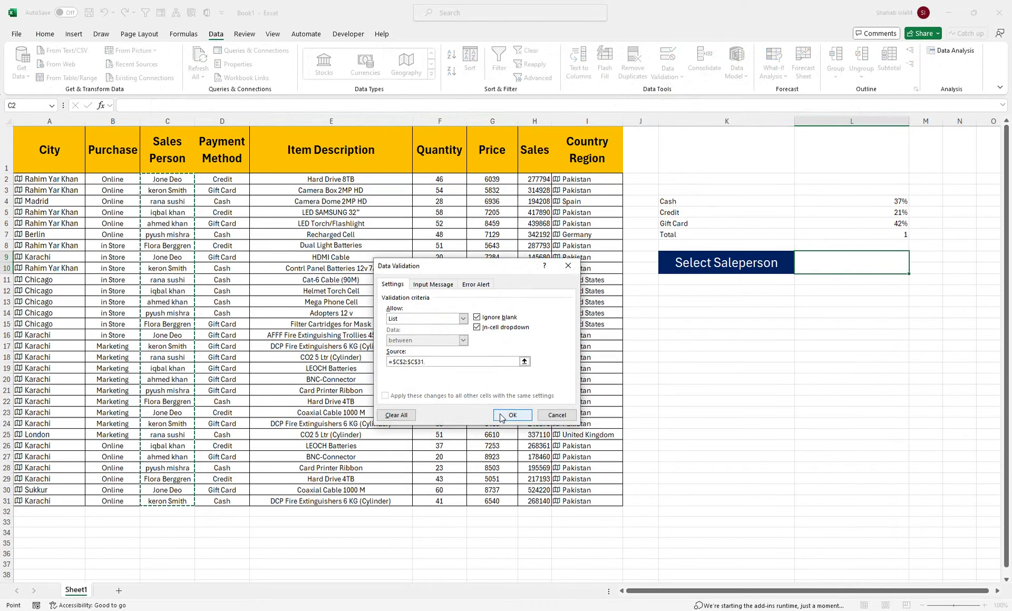
left_click(512, 415)
Pick a salesperson from the L9 dropdown
left_click(915, 257)
left_click(907, 258)
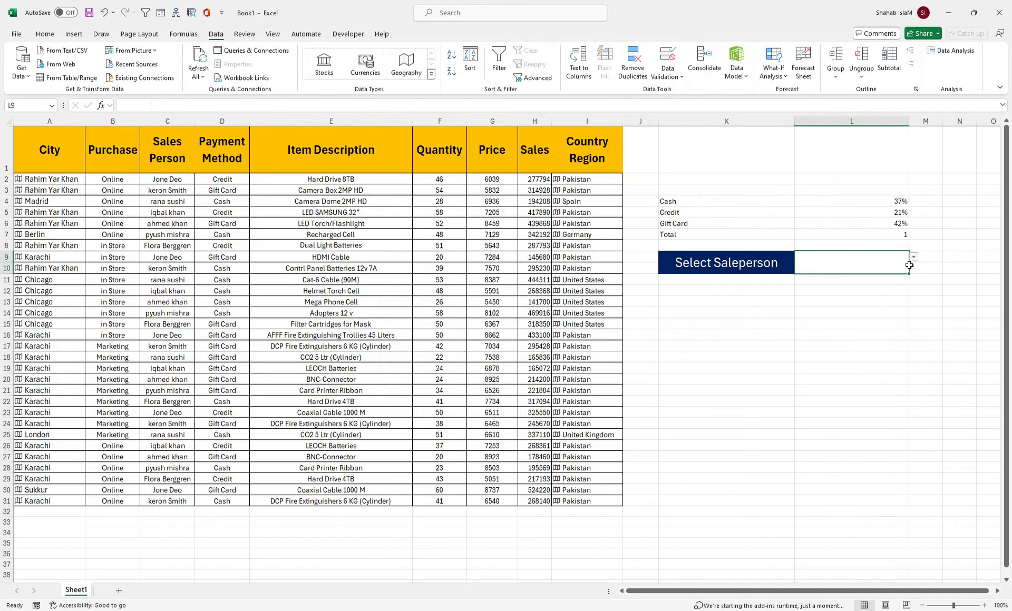
left_click(913, 257)
left_click(888, 285)
left_click(748, 291)
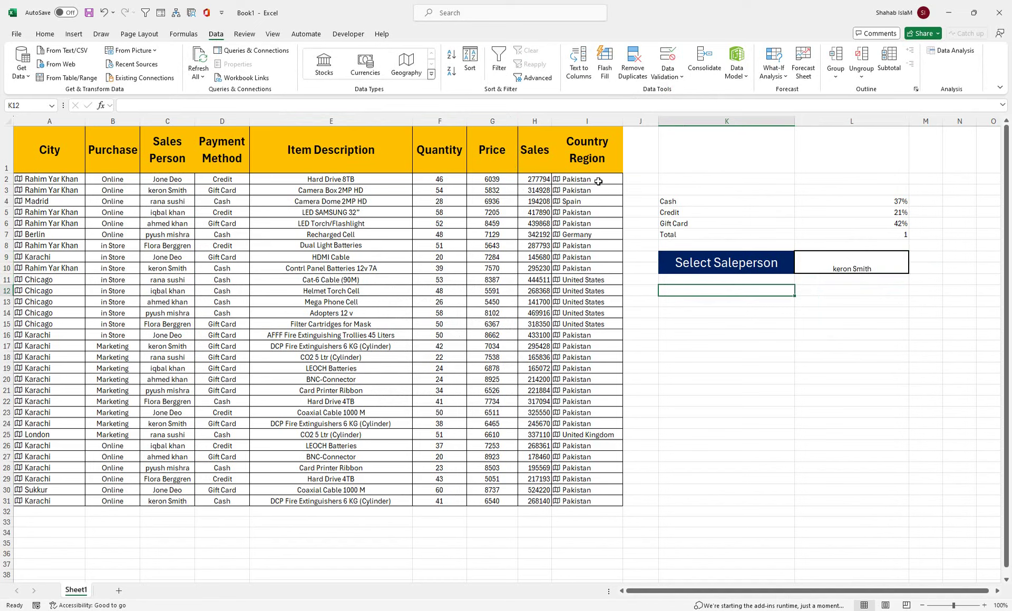
Type the labels COUNTRY in K12 and CITY in K13
type("Cl")
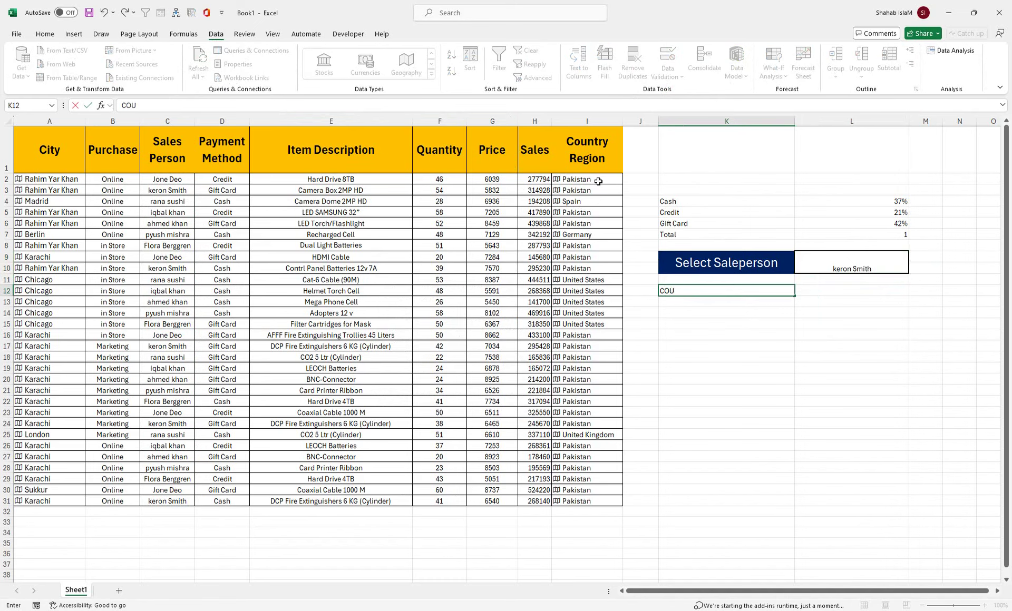
key("Return")
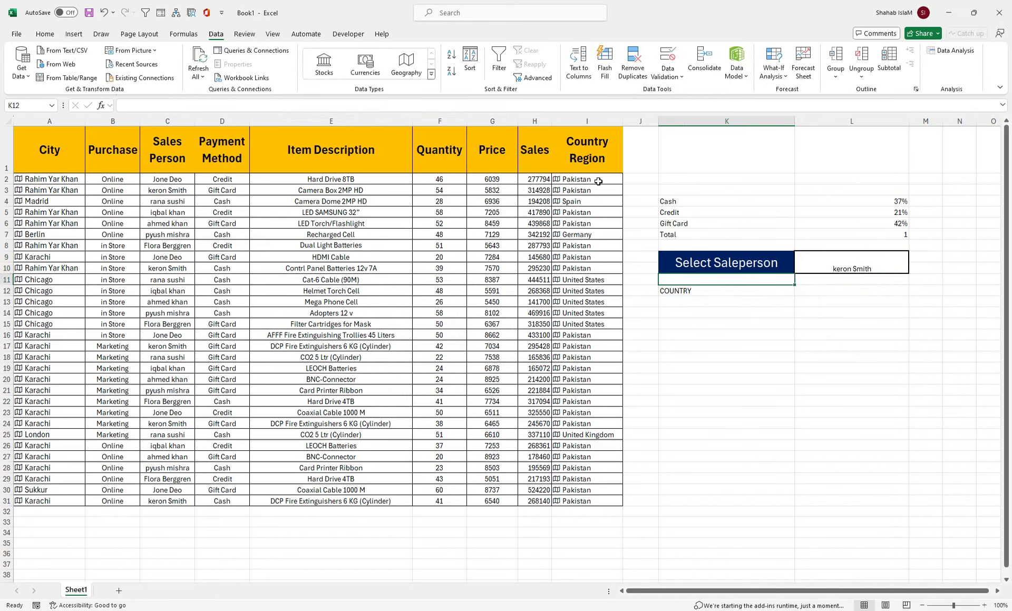
type("CITY")
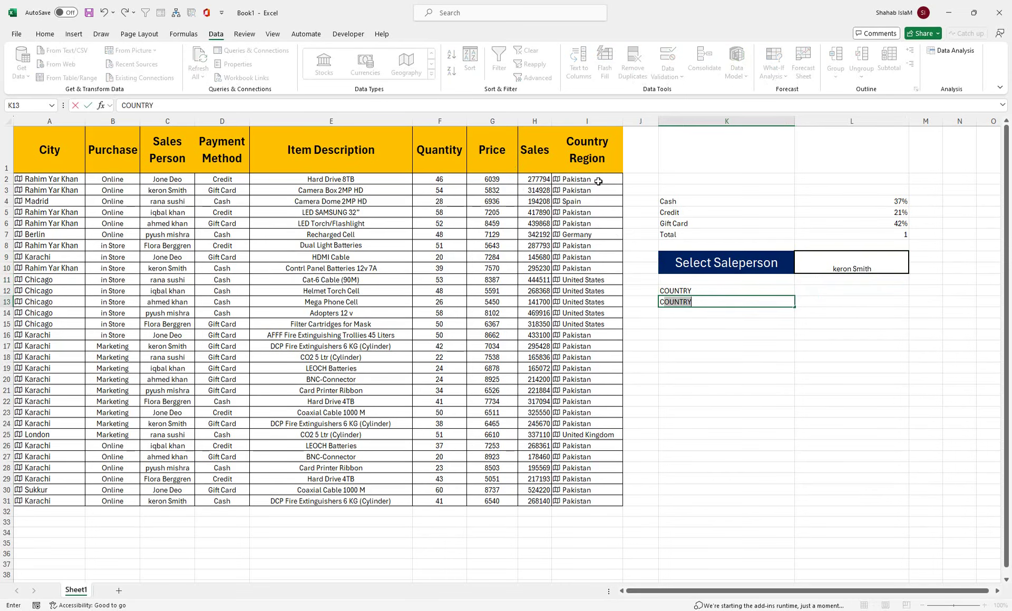
key("Return")
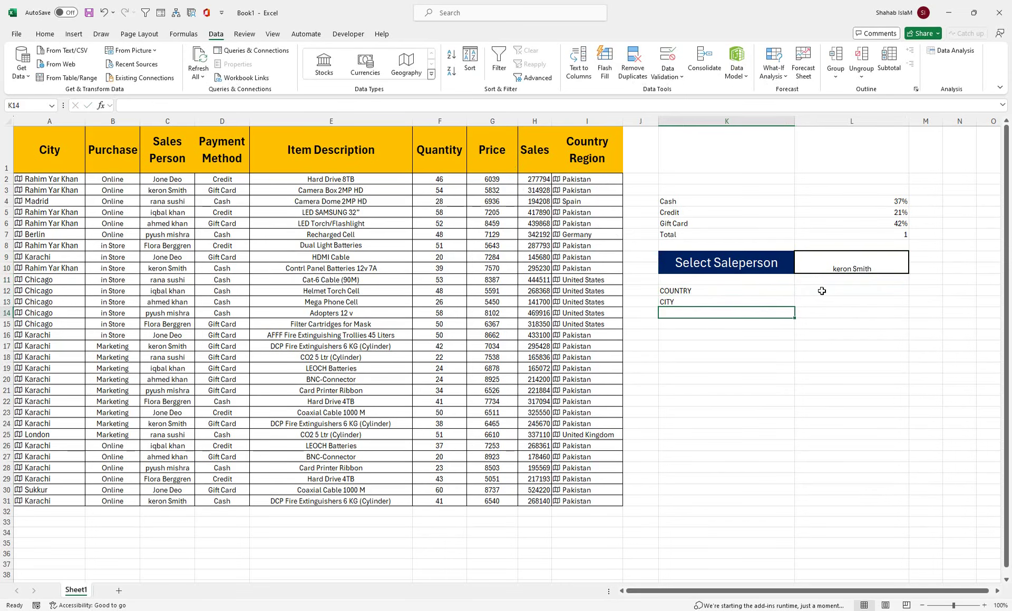
left_click(714, 345)
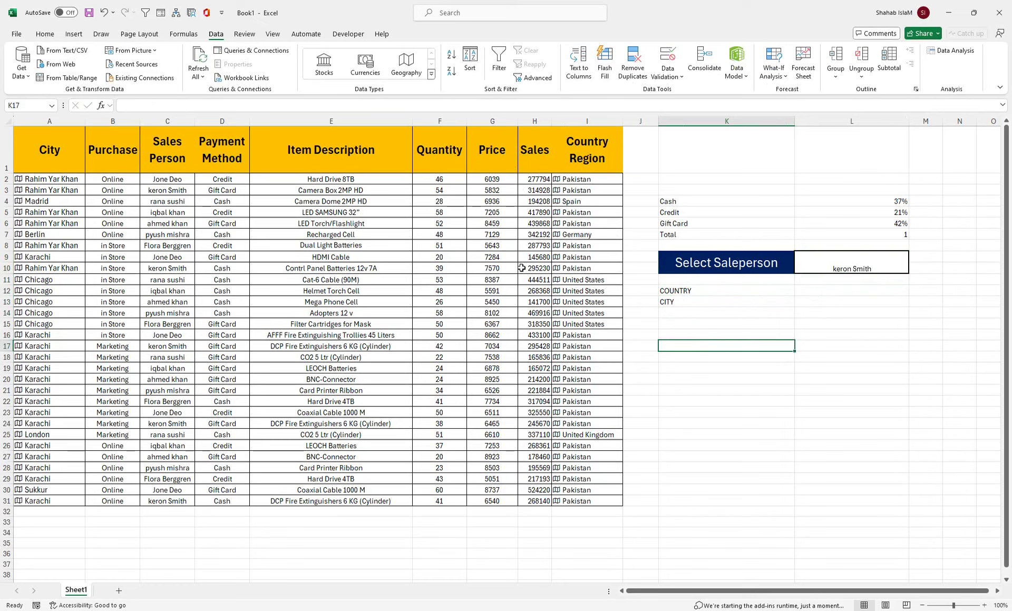
Enter Revenue in K17 and style it as a merged navy heading with white 18-point text
type("rEVENUE")
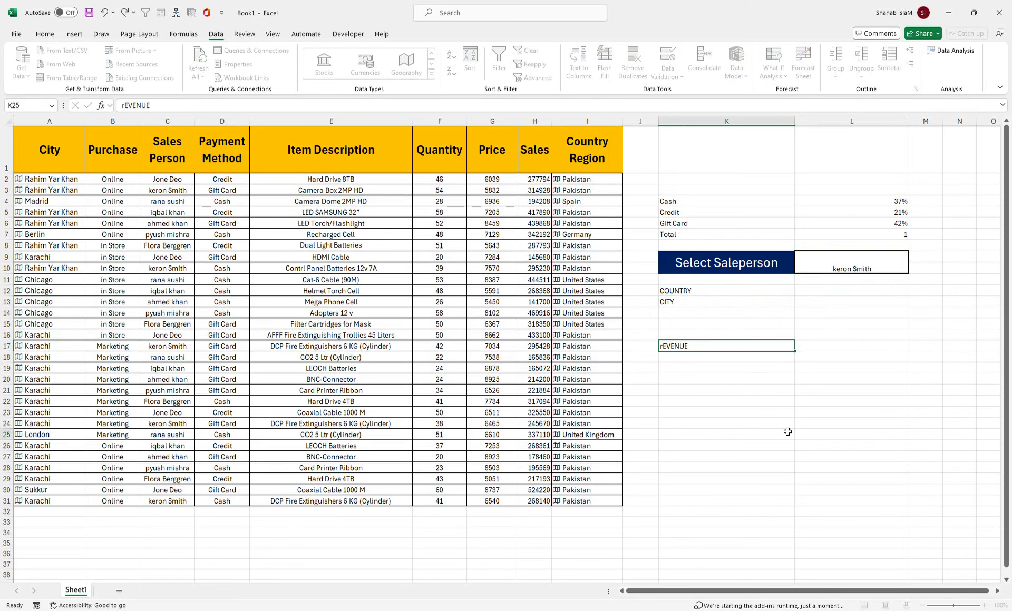
key("Return")
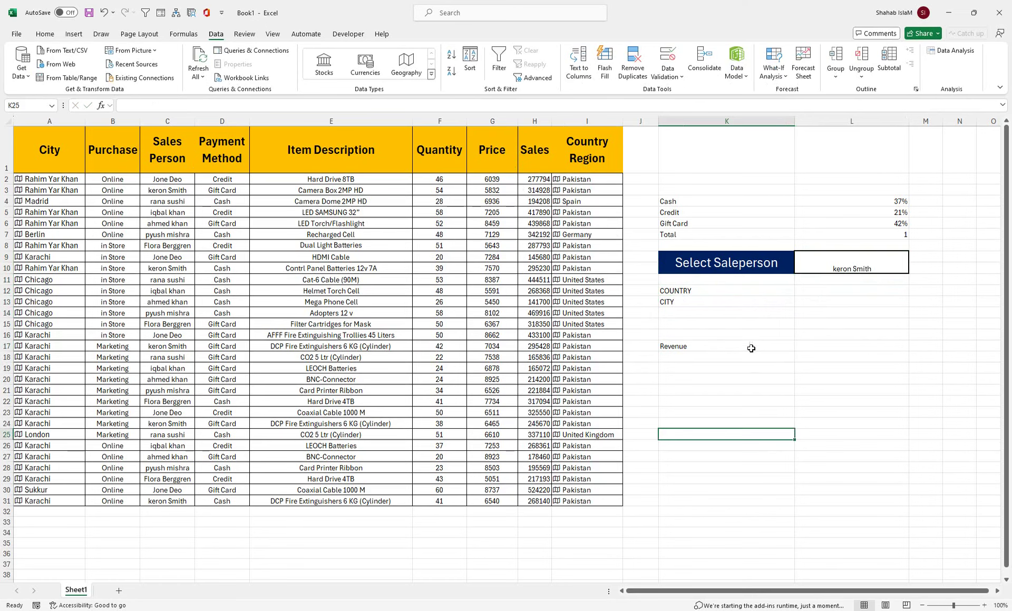
left_click(751, 347)
left_click_drag(778, 346, 783, 352)
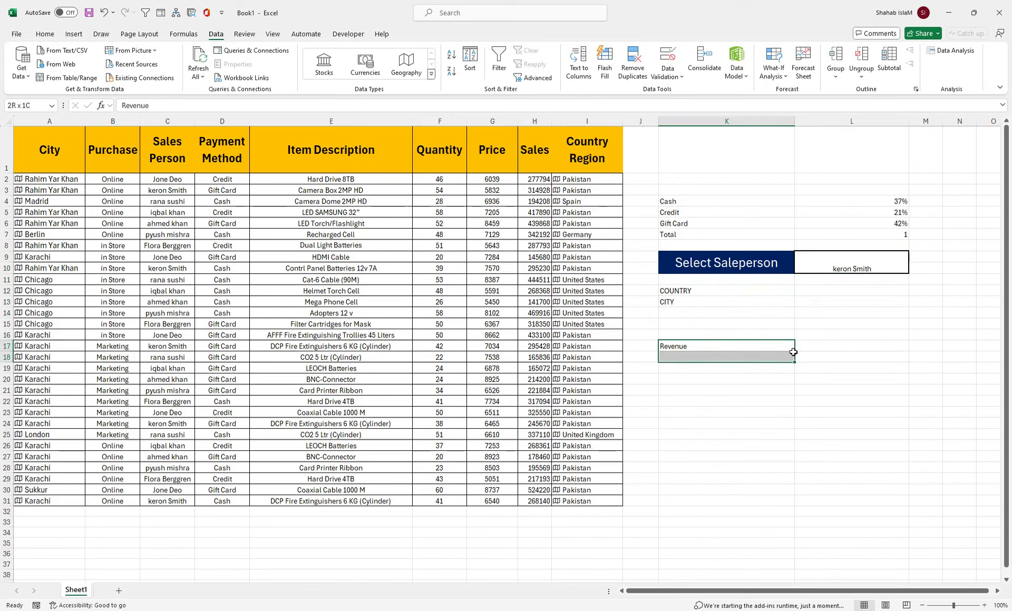
left_click(55, 32)
left_click(180, 72)
left_click(202, 70)
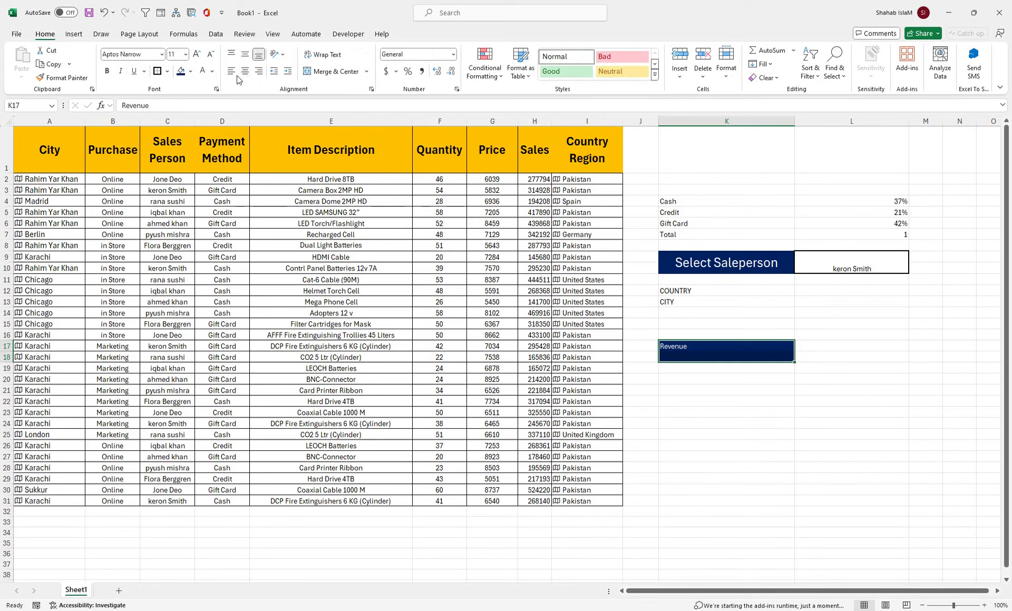
left_click(244, 54)
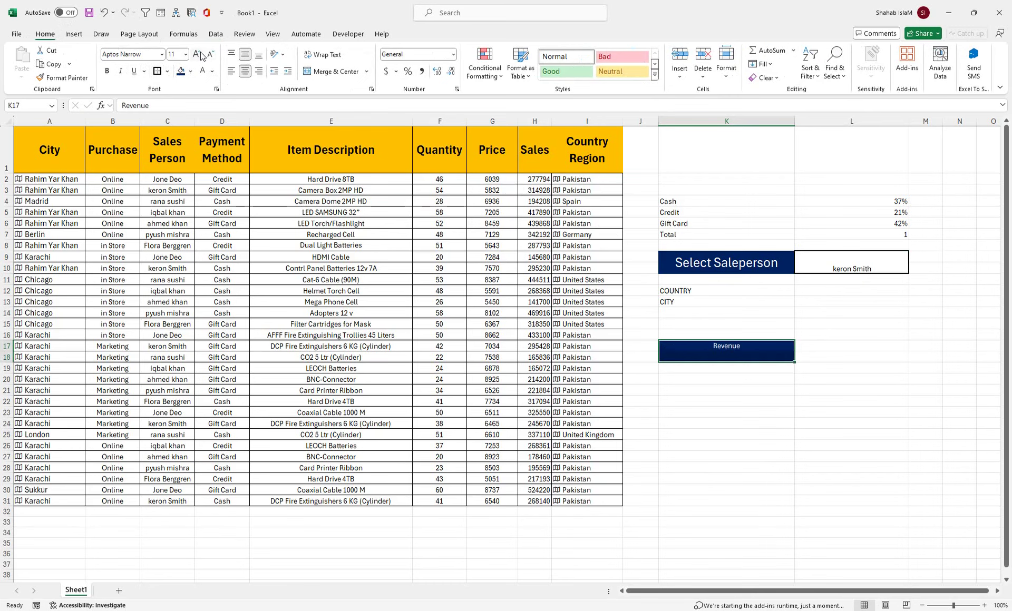
left_click(198, 54)
left_click(197, 54)
left_click(197, 54)
left_click(197, 54)
left_click(336, 72)
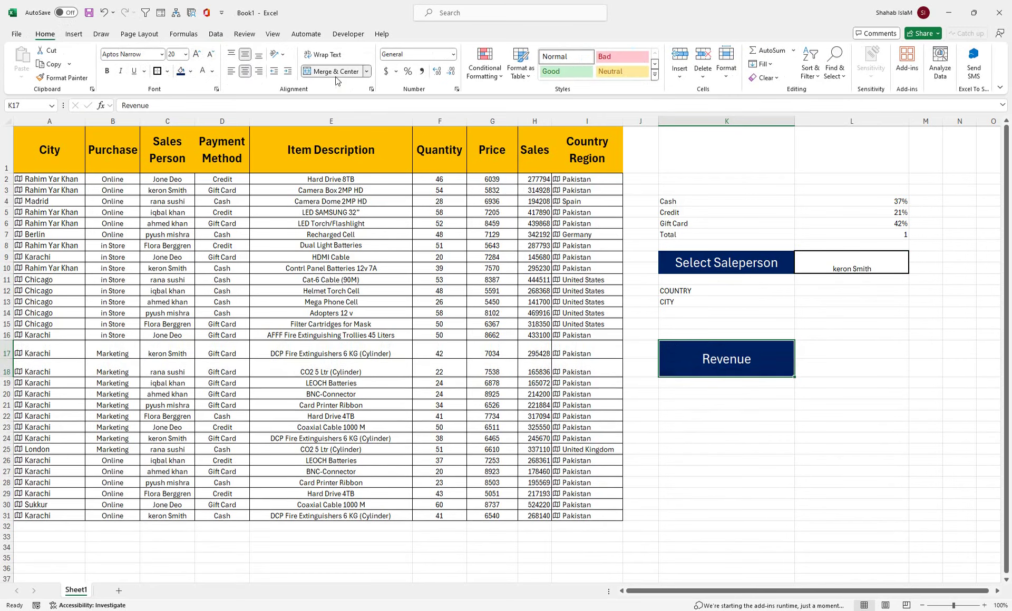
left_click(210, 54)
Reset rows 17 and 18 to normal height
left_click_drag(6, 351, 6, 369)
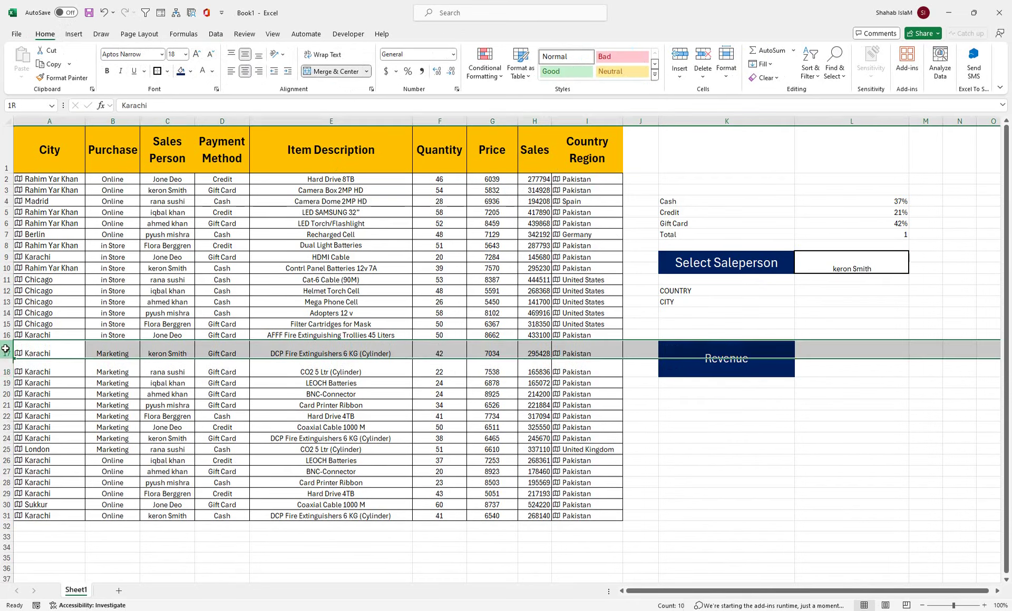
double_click(6, 378)
left_click(769, 413)
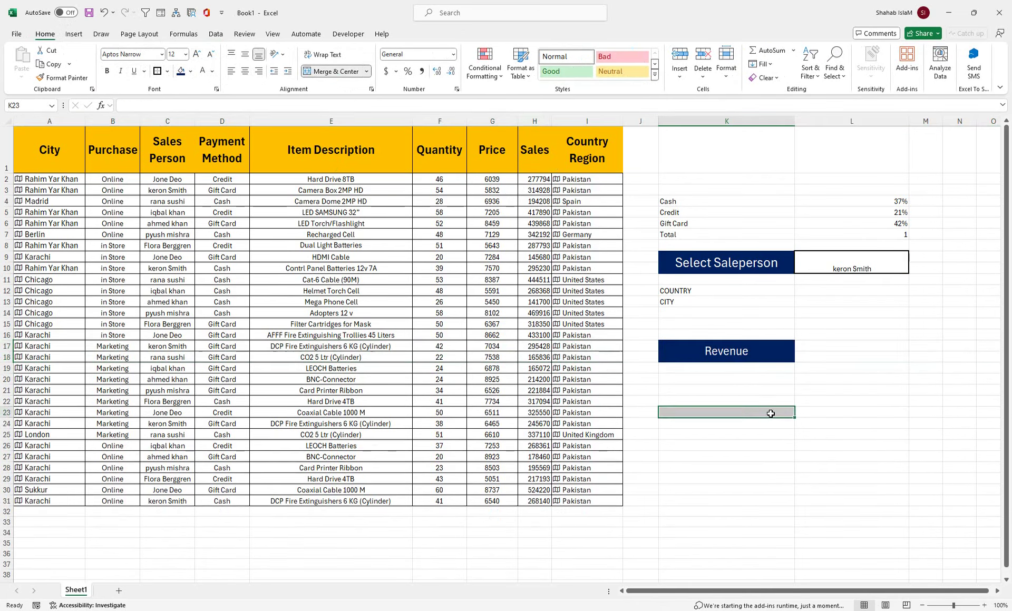
left_click(729, 379)
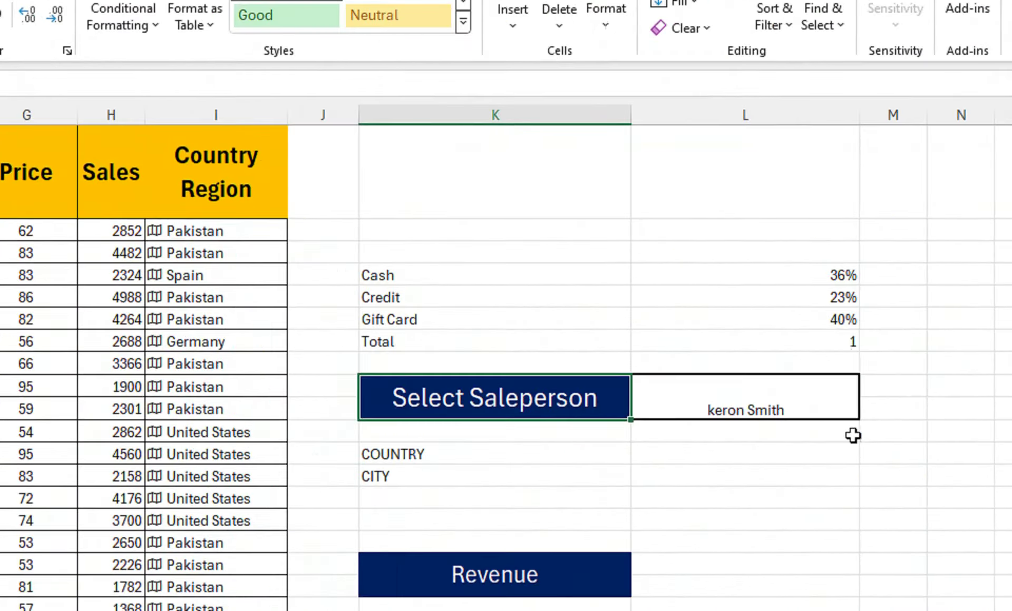
Give the salesperson cell L9 light grey fill, middle alignment and 22-point text
left_click(779, 271)
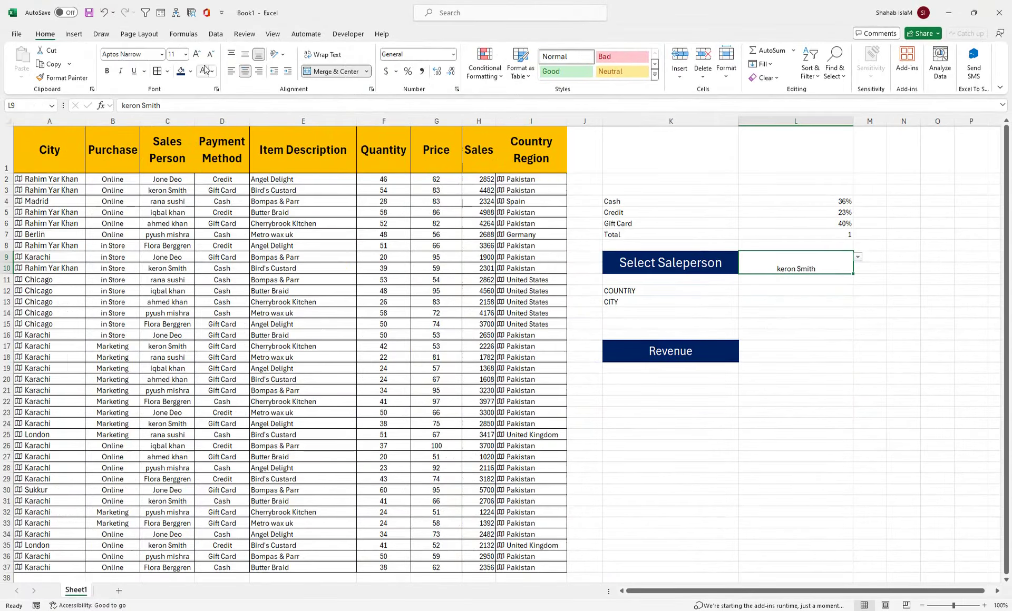
left_click(191, 71)
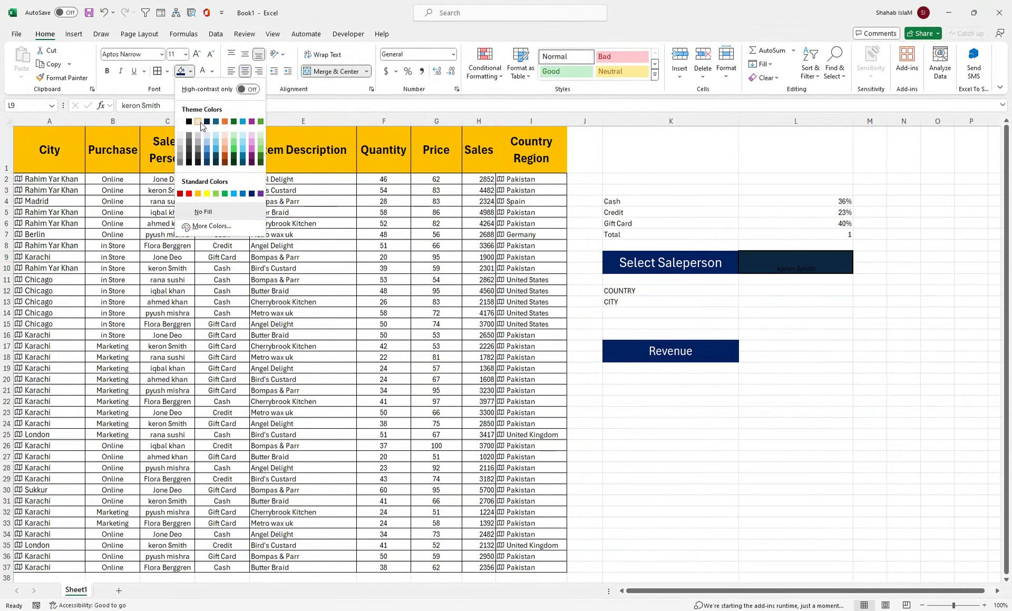
left_click(197, 122)
left_click(246, 54)
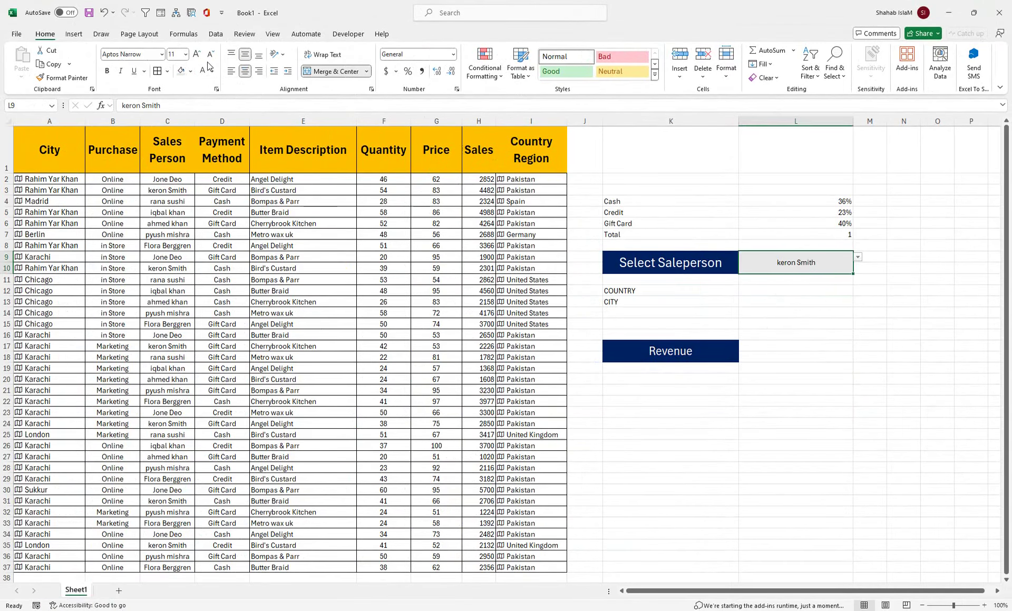
left_click(197, 54)
left_click(197, 54)
left_click(197, 54)
left_click(197, 55)
left_click(197, 54)
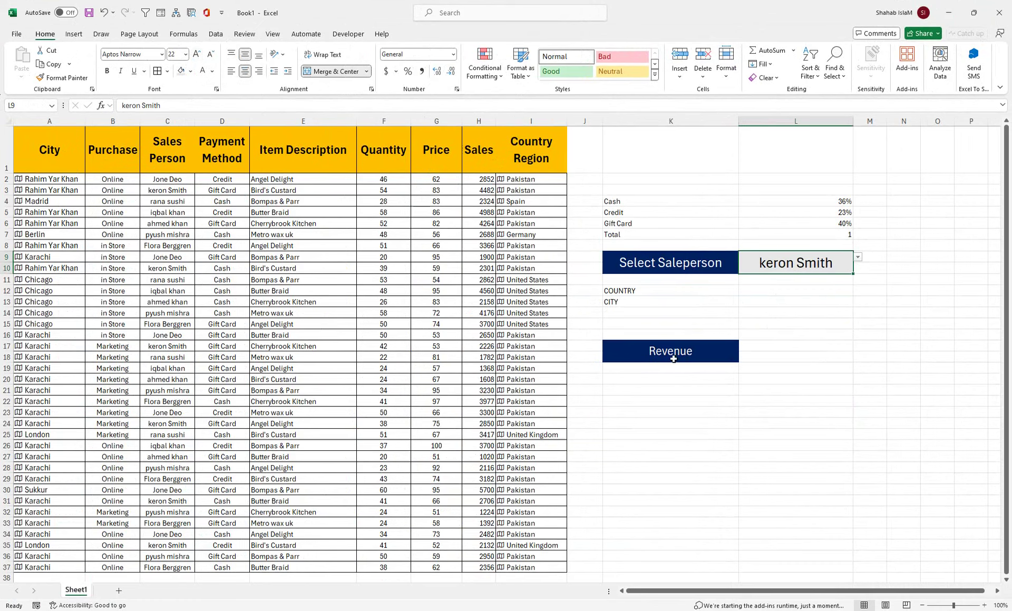
Merge and centre the Revenue header across K17:L18
left_click_drag(673, 359, 752, 346)
left_click(332, 71)
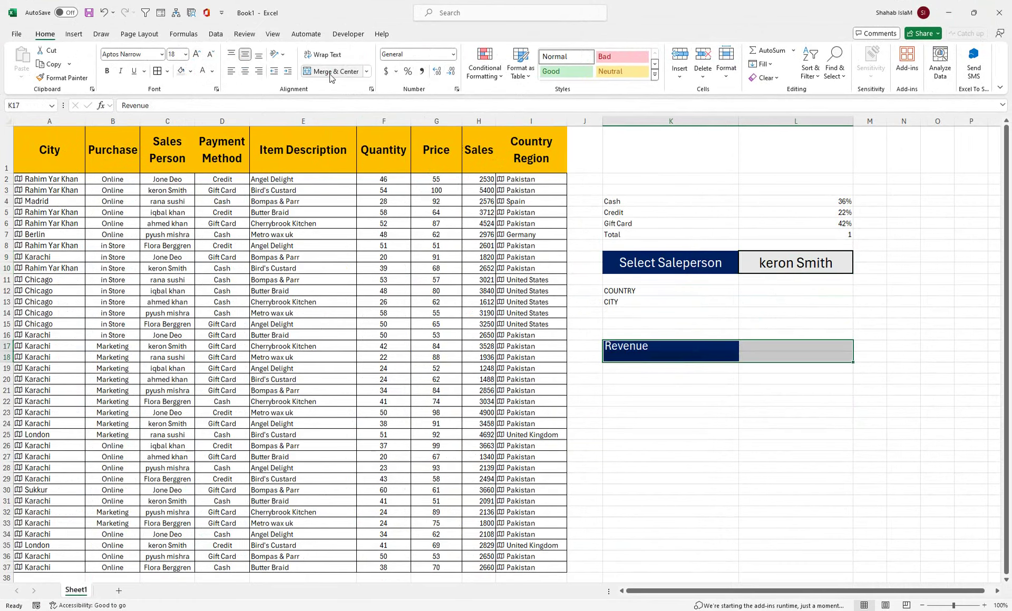
left_click(635, 366)
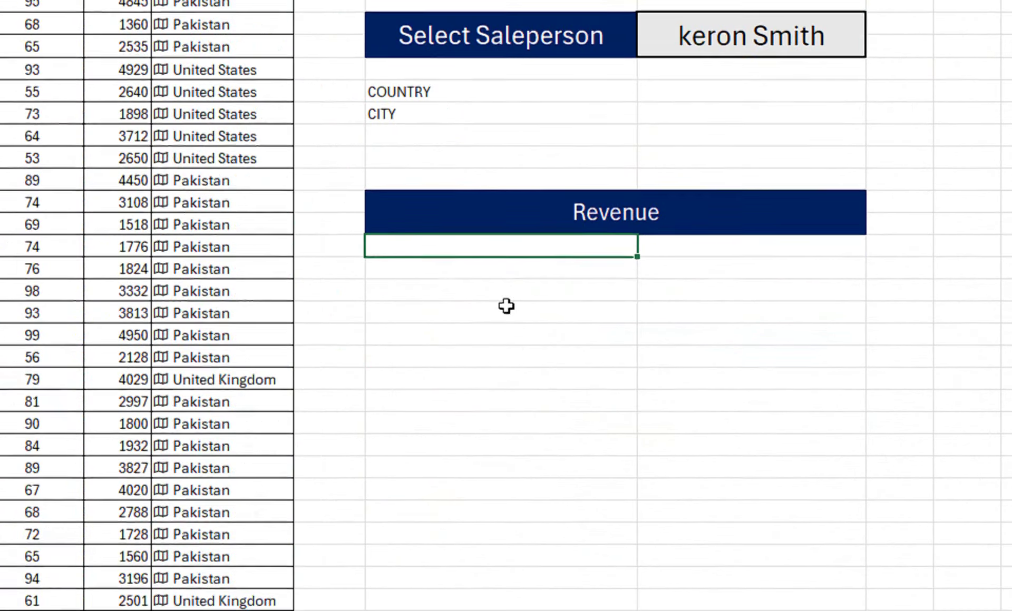
Enter =UNIQUE(E2:E37) in K18 to list the six distinct item descriptions
type("=ui")
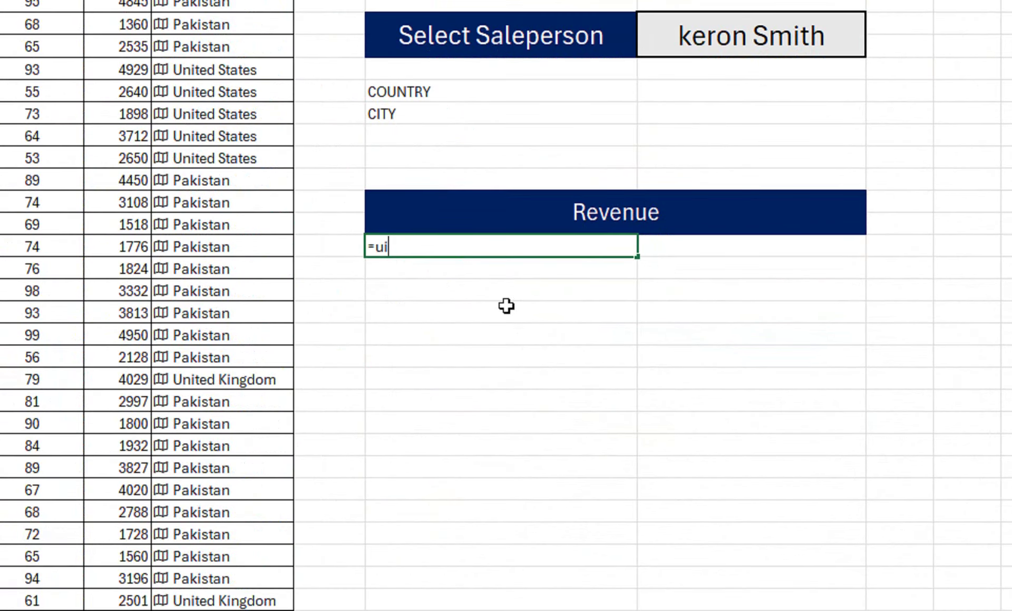
key("BackSpace")
type("n")
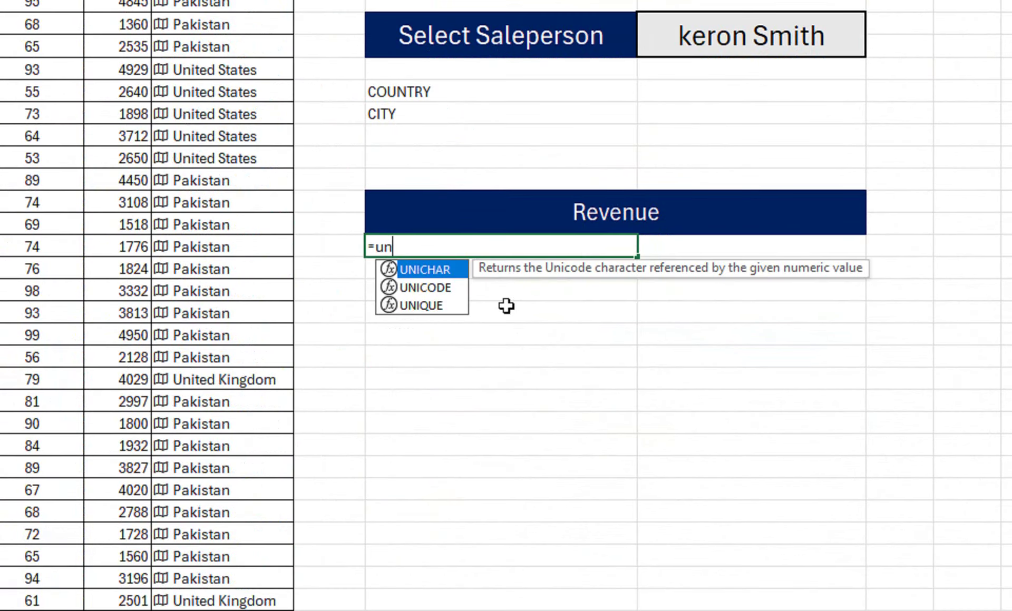
double_click(421, 306)
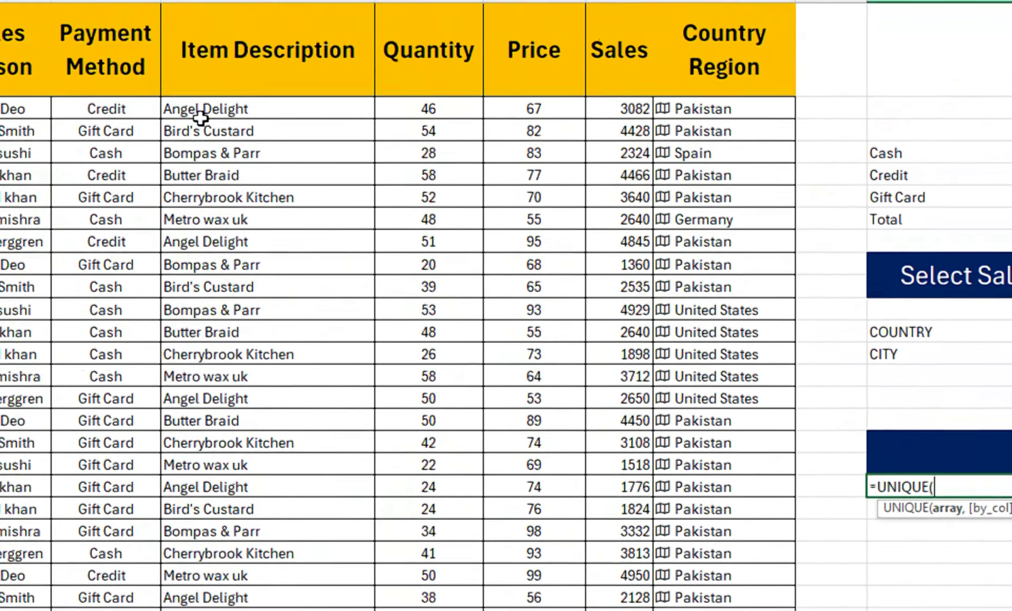
mouse_move(198, 109)
left_mouse_down()
mouse_move(287, 579)
mouse_move(294, 527)
left_mouse_up()
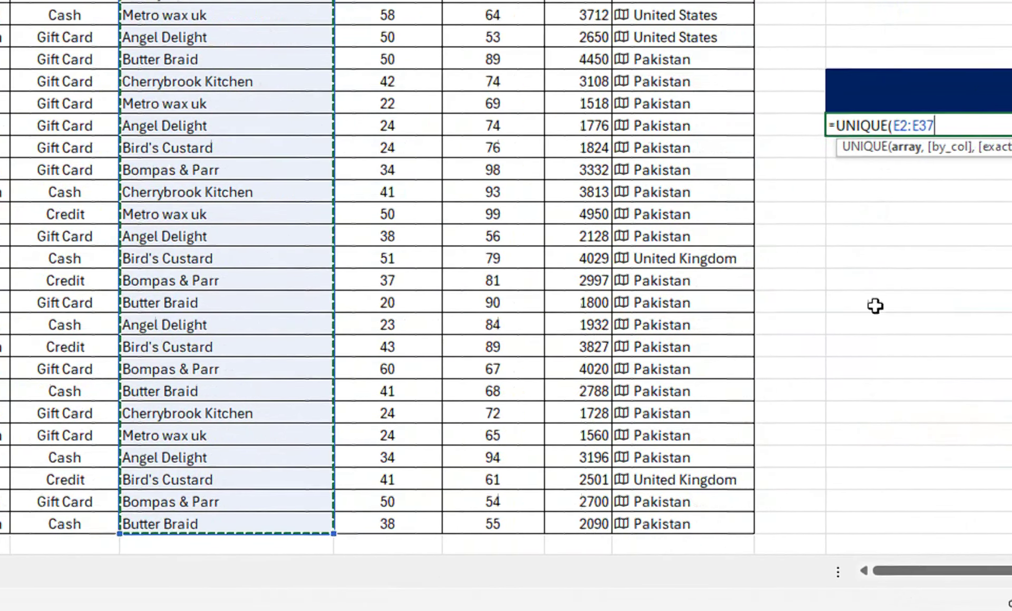
type(")")
key("Return")
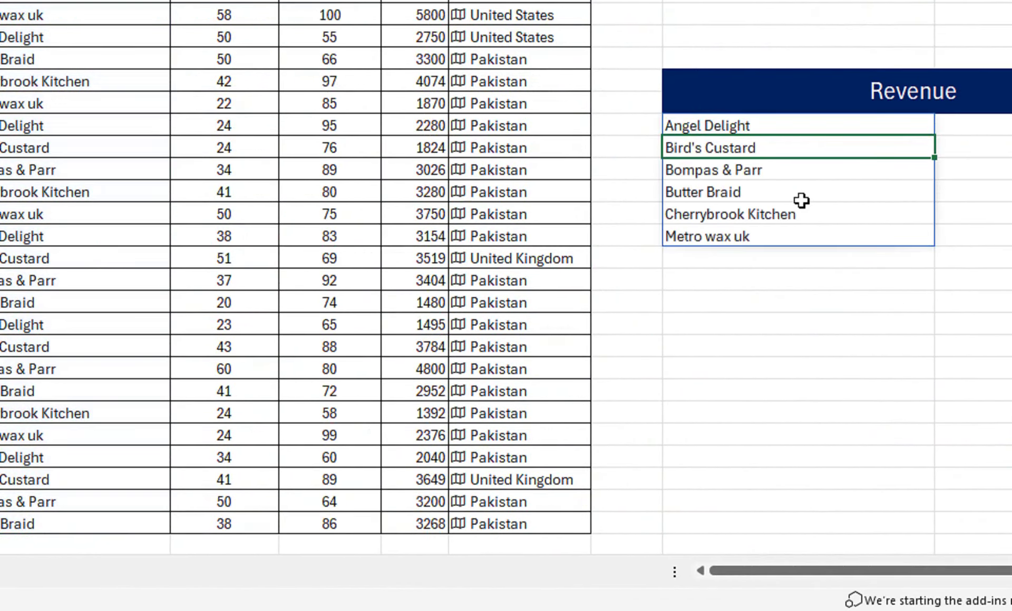
left_click(944, 132)
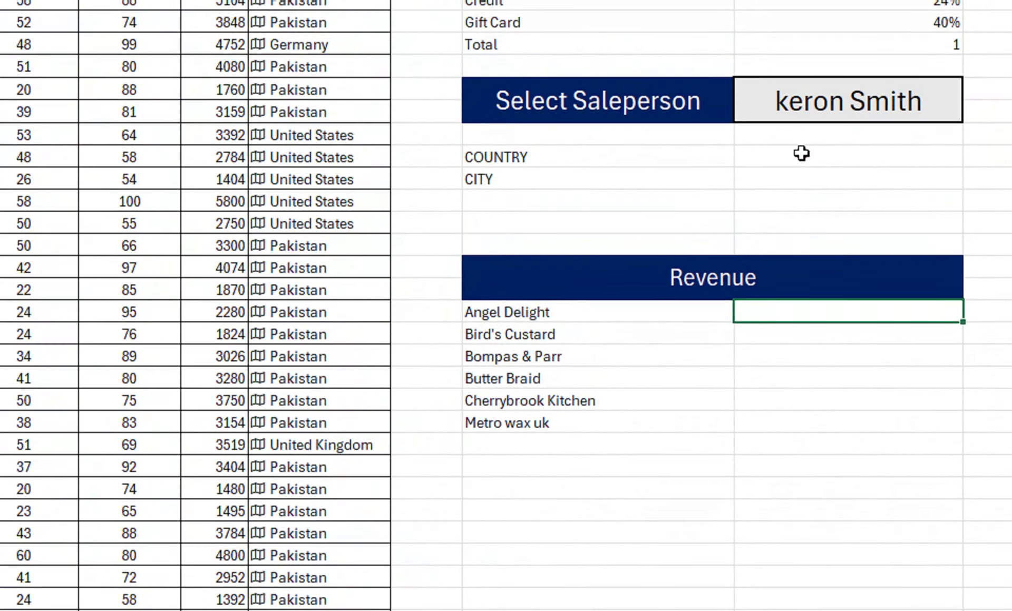
Begin an XLOOKUP in L12 with lookup value L9 and lookup range C2:C37
left_click(801, 154)
type("xlo")
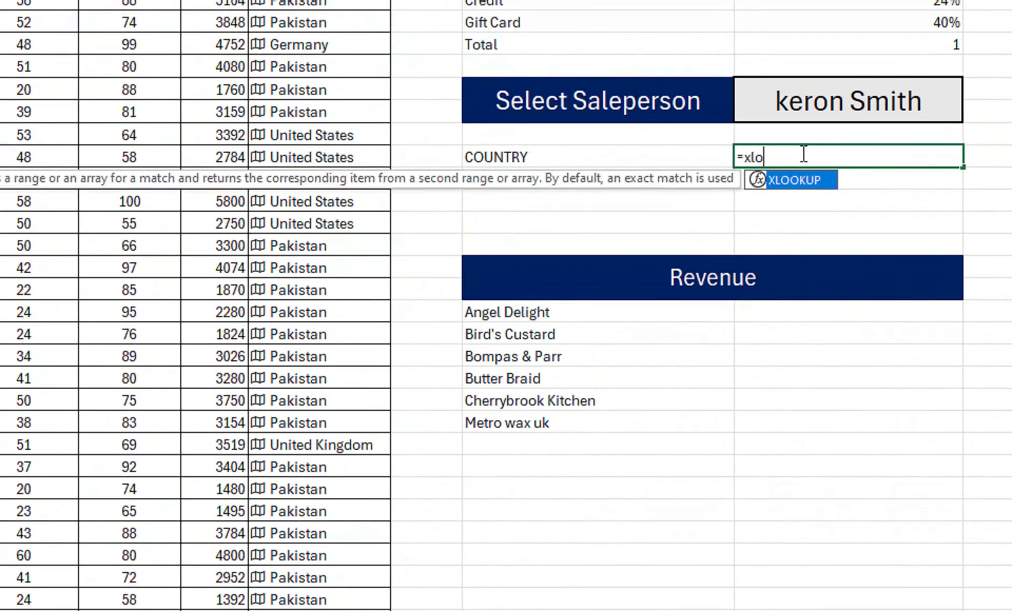
key("Tab")
left_click(838, 99)
type(",")
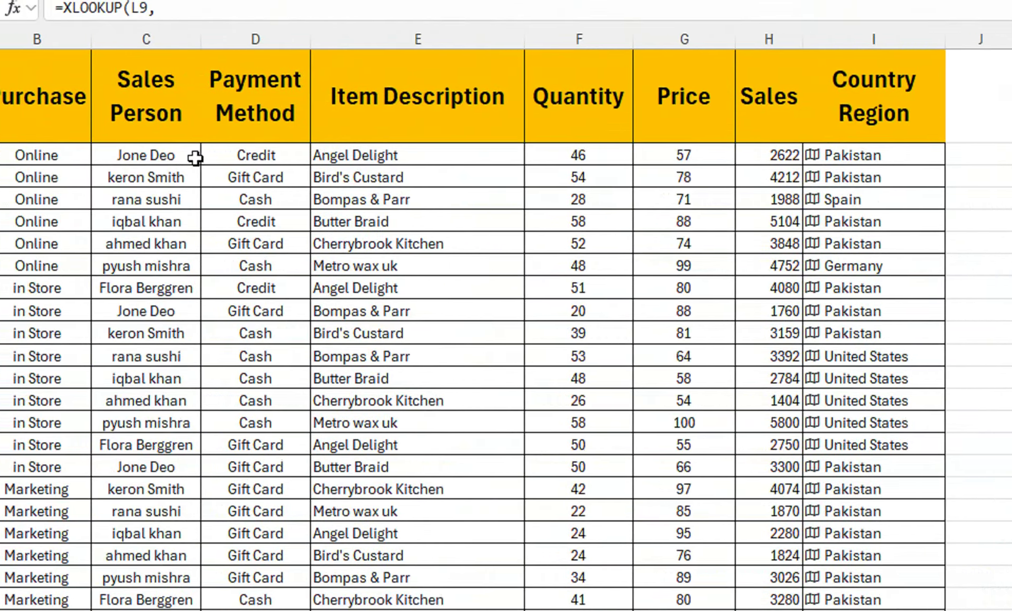
left_click_drag(195, 158, 205, 590)
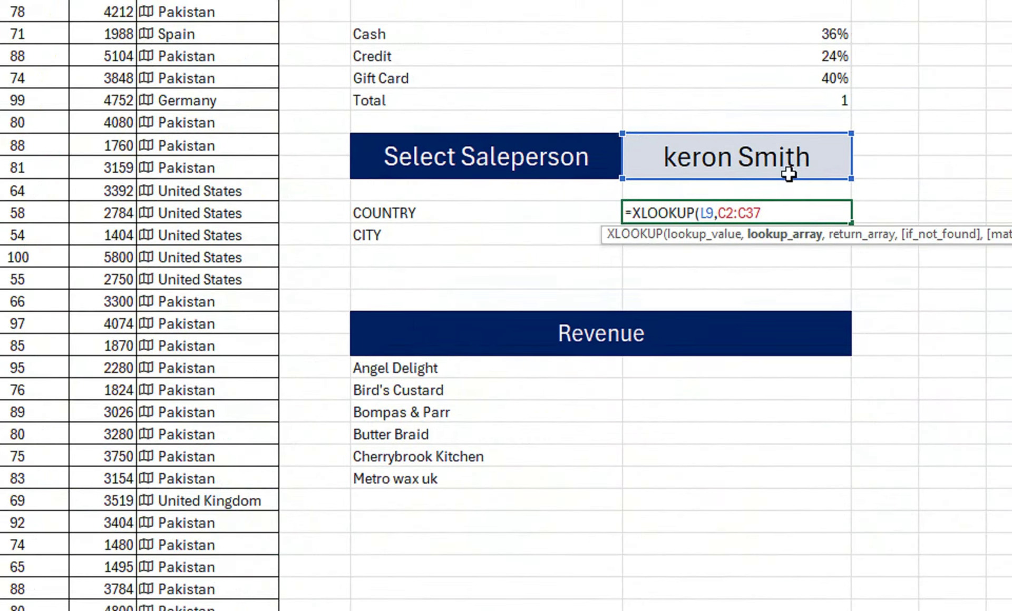
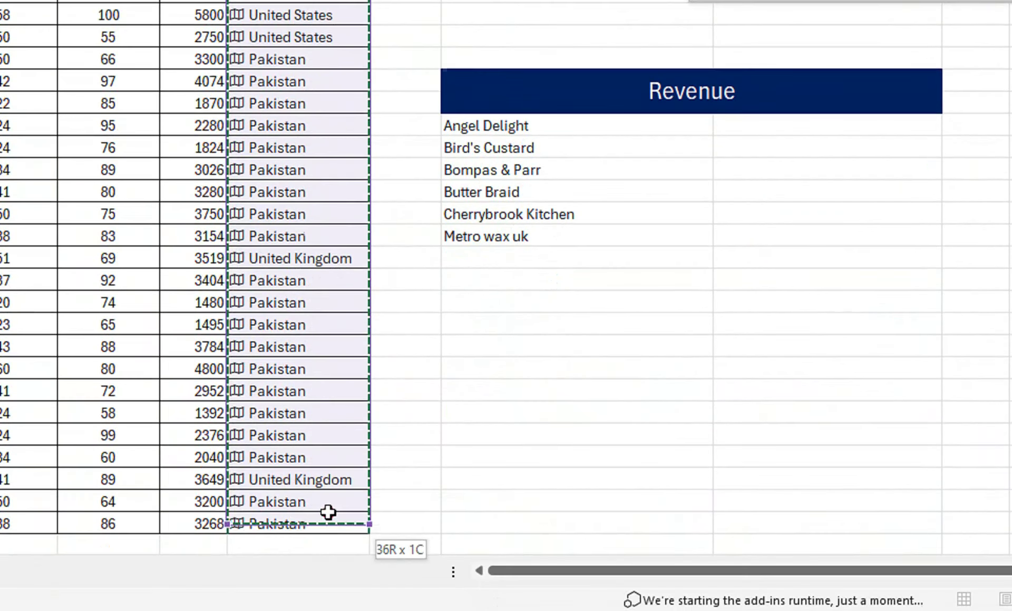
Complete the COUNTRY formula =XLOOKUP(L9,C2:C37,I2:I37) and copy it for reuse in CITY
type(",")
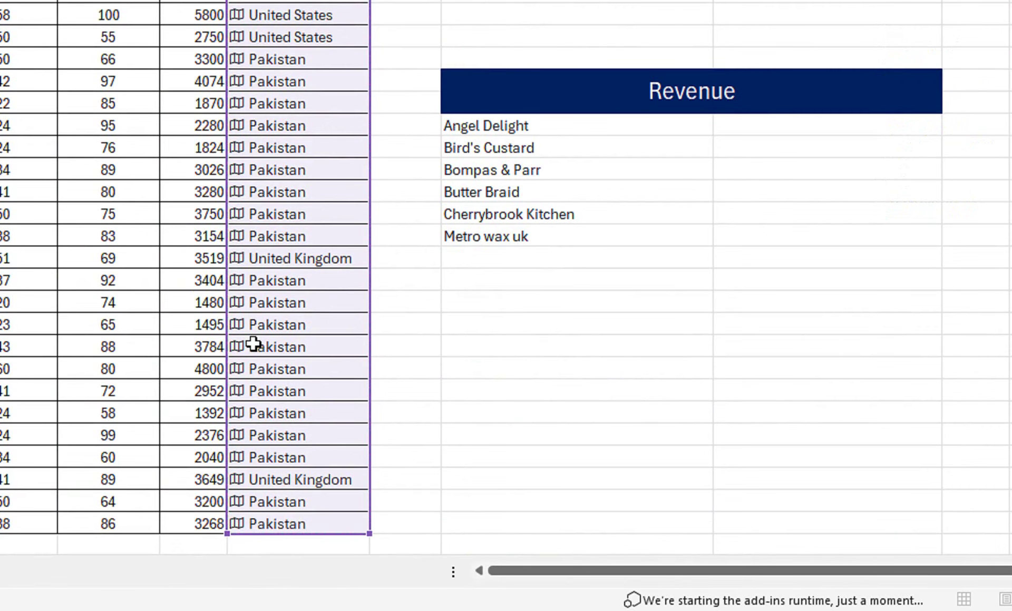
key("Escape")
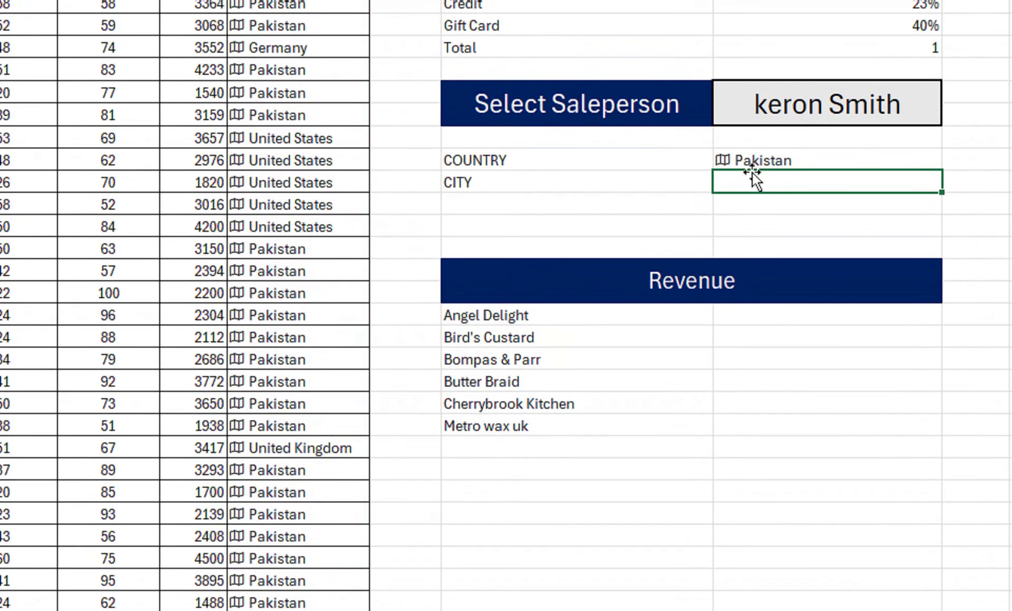
double_click(761, 158)
scroll(593, 160, "right", 3)
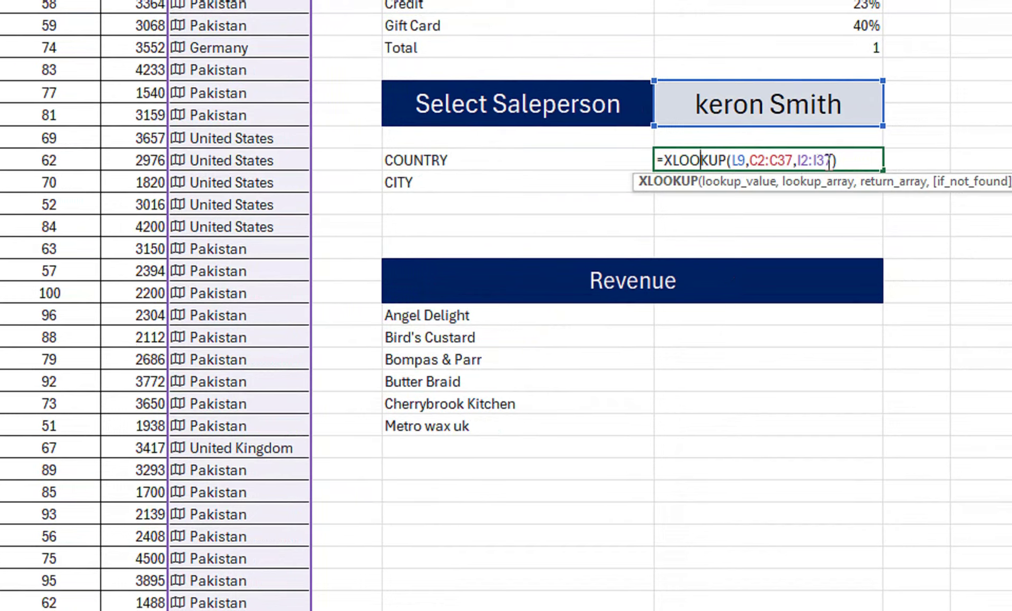
key("Return")
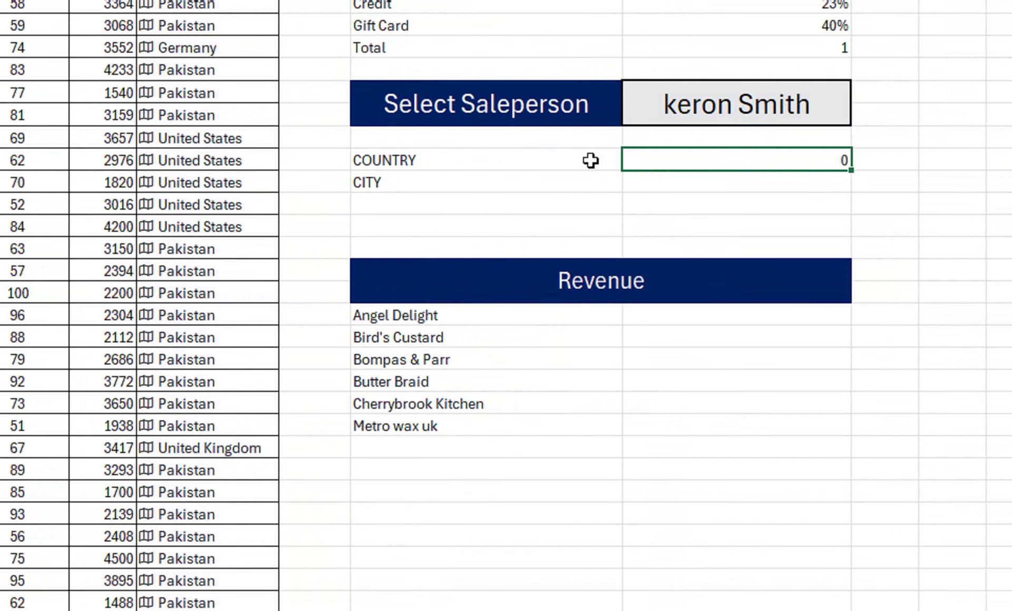
Paste the lookup into CITY and change its return range to A2:A37, showing Rahim Yar Khan
type("Pakistan")
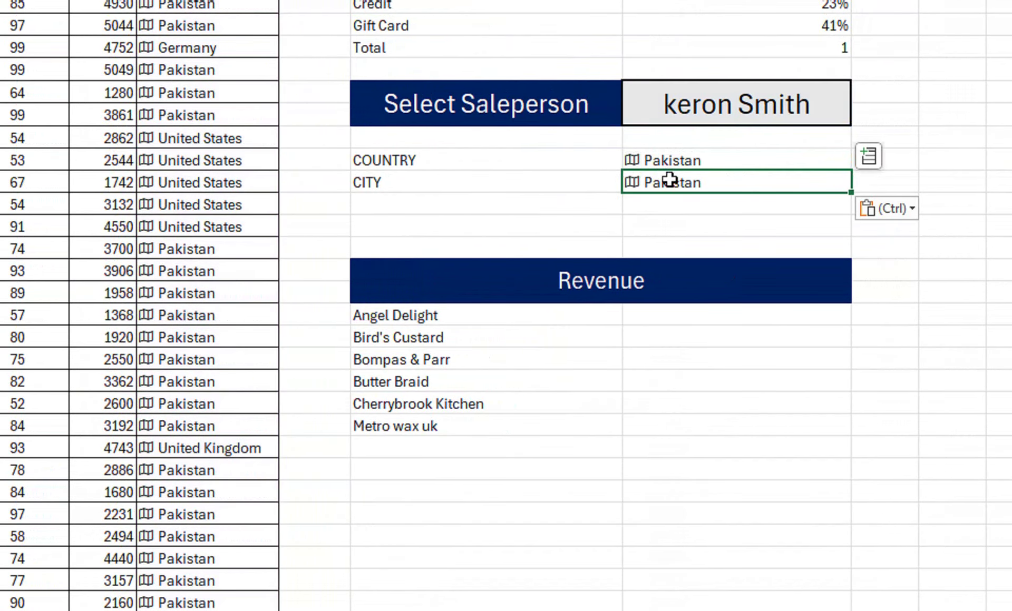
double_click(671, 182)
left_click_drag(799, 182, 770, 182)
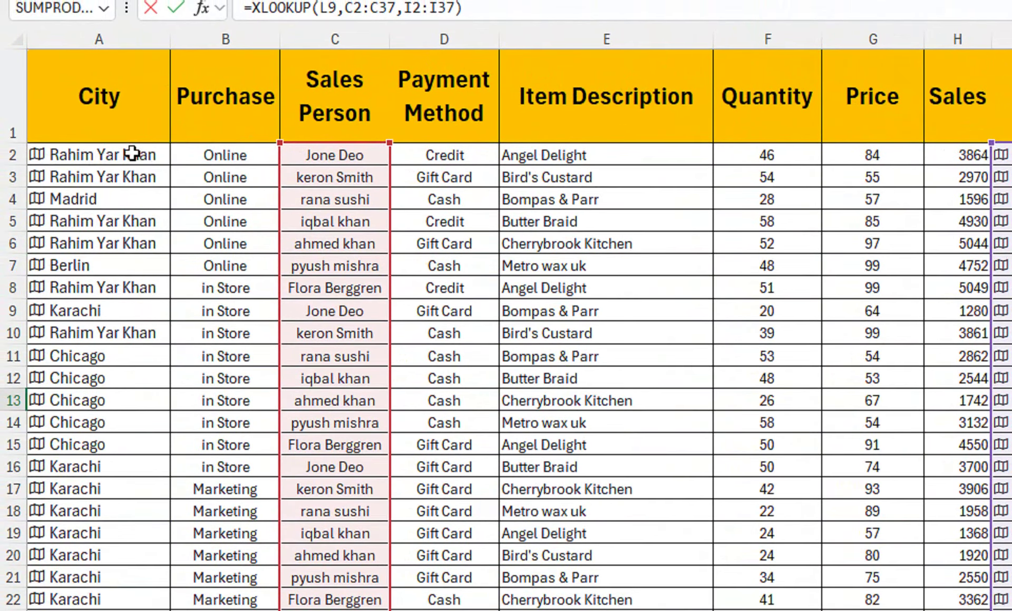
left_click(132, 153)
key("ctrl+shift+Down")
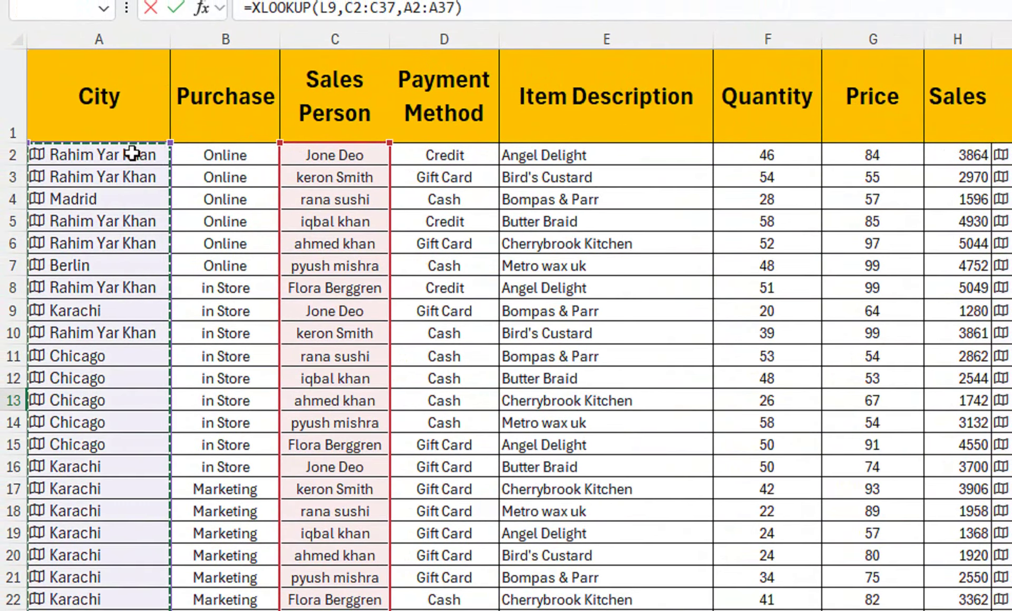
key("Return")
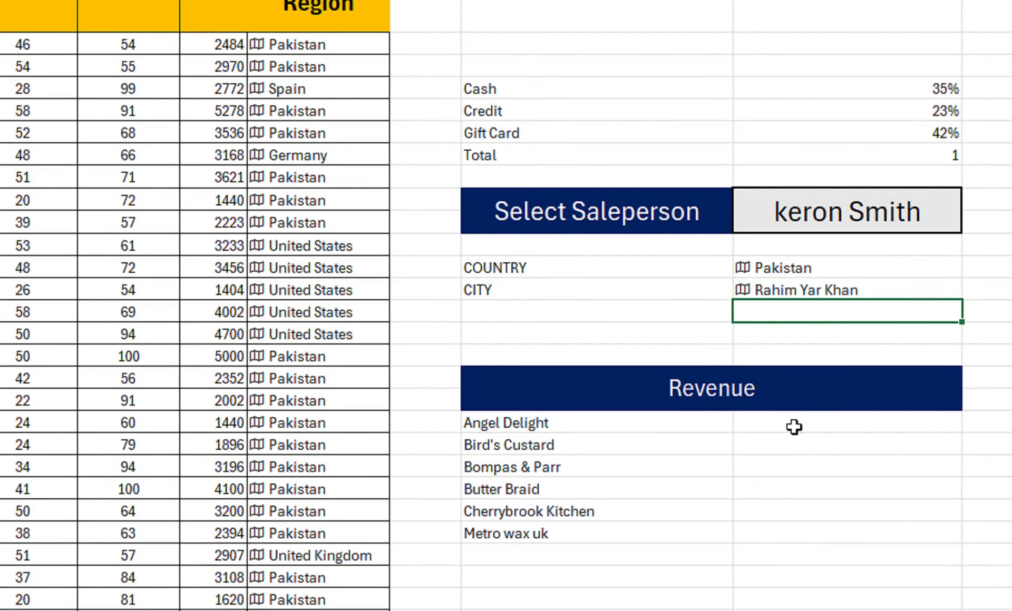
Begin =XLOOKUP($L$9, in the Angel Delight revenue cell with an absolute salesperson reference
left_click(794, 419)
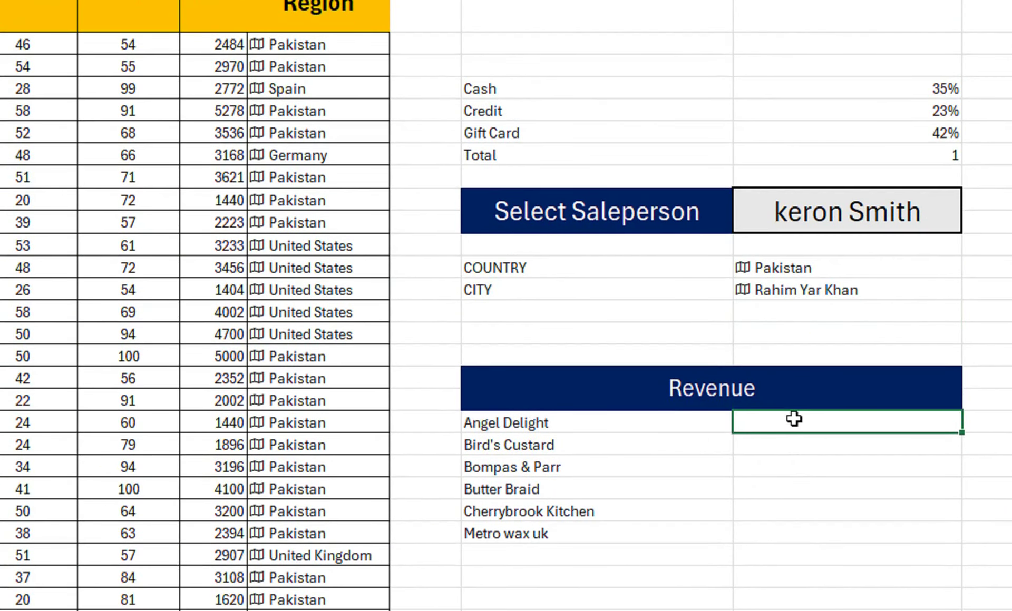
type("=XLO")
key("Tab")
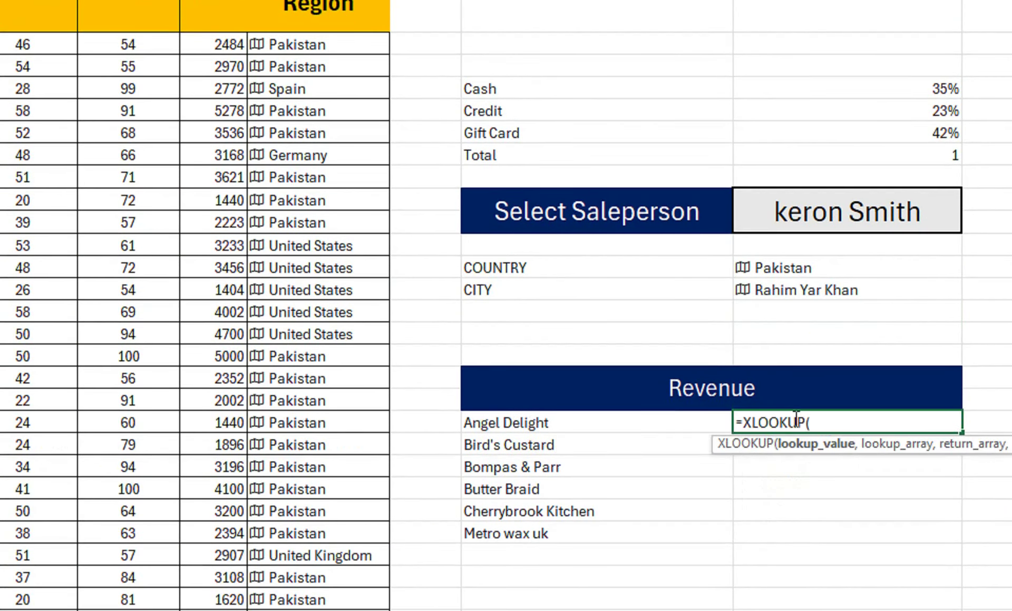
left_click(829, 211)
key("F4")
key("F4")
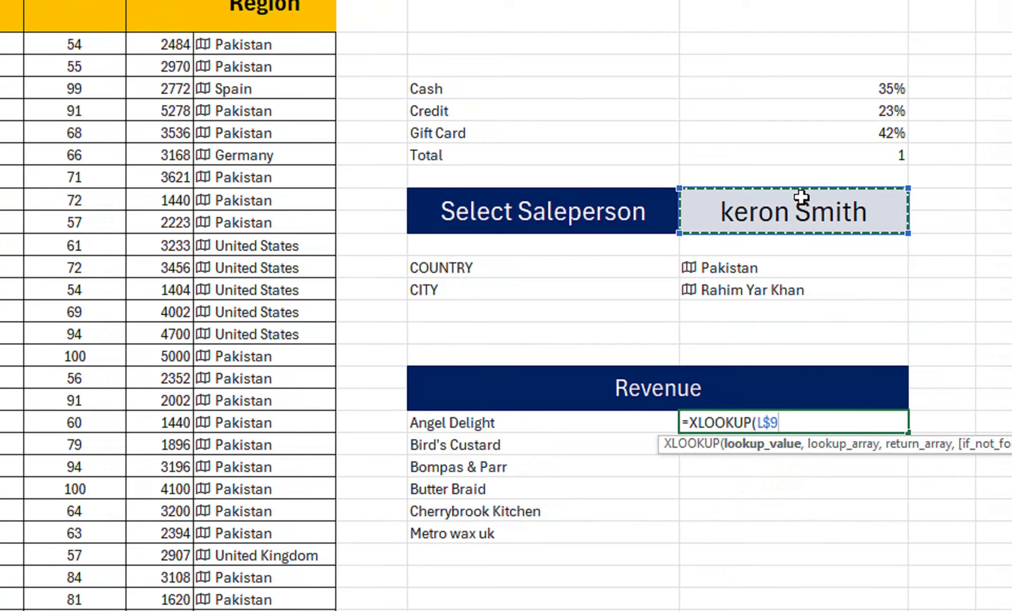
key("F4")
key("F4")
key("F4")
type(",")
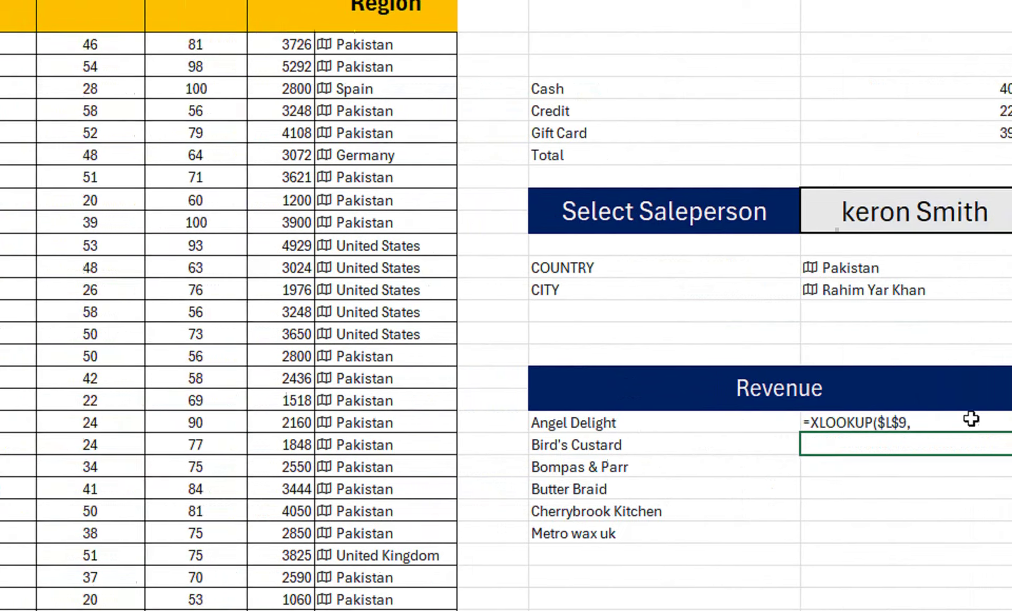
Replace the lookup with SUMIFS summing $H$2:$H$37 where $E$2:$E$37 matches the item
key("Escape")
type("=s")
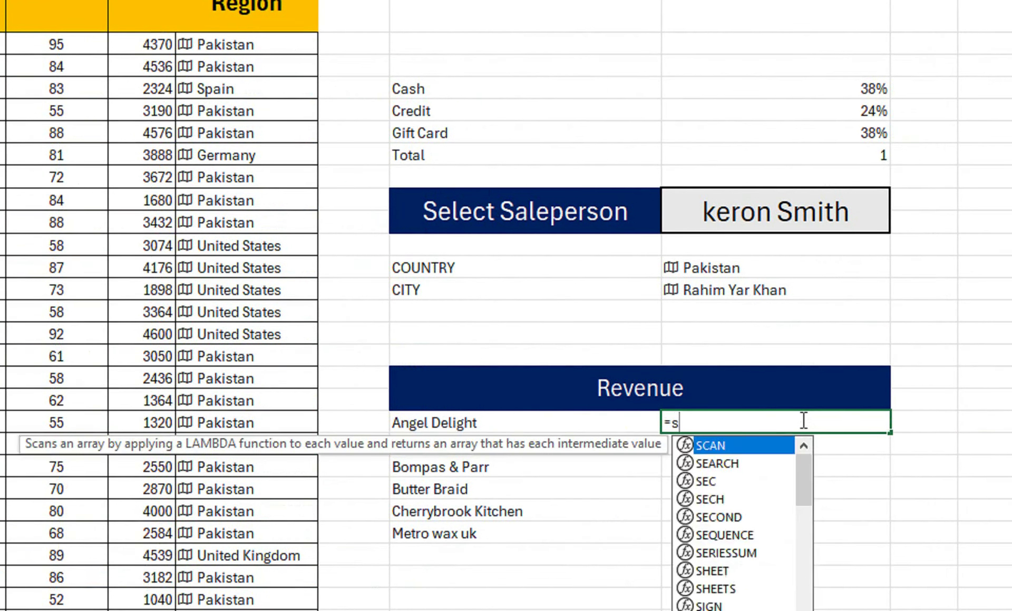
type("umif")
key("Down")
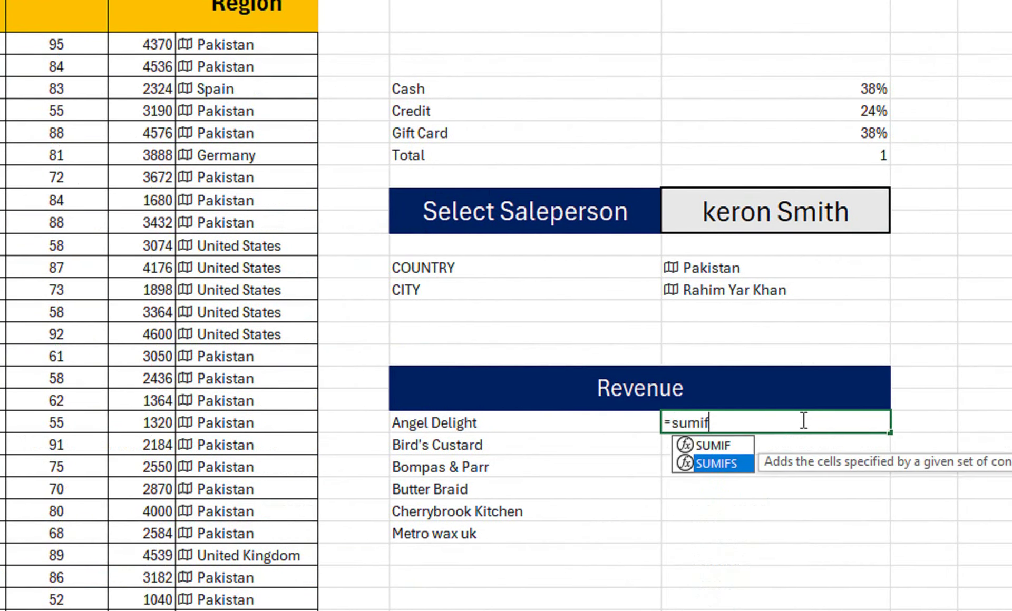
key("Tab")
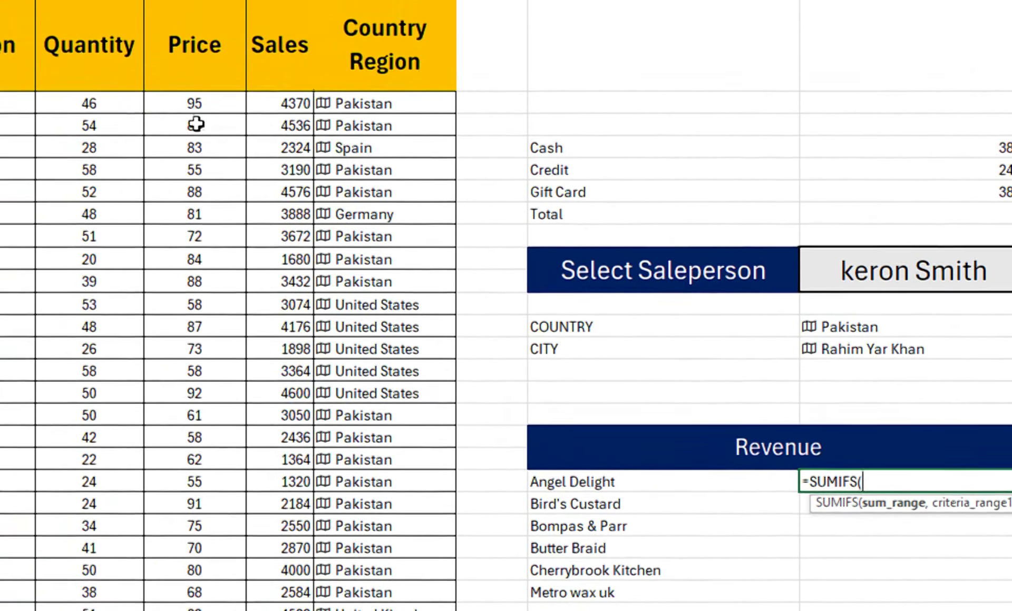
mouse_move(280, 142)
left_mouse_down()
mouse_move(255, 207)
mouse_move(267, 539)
left_mouse_up()
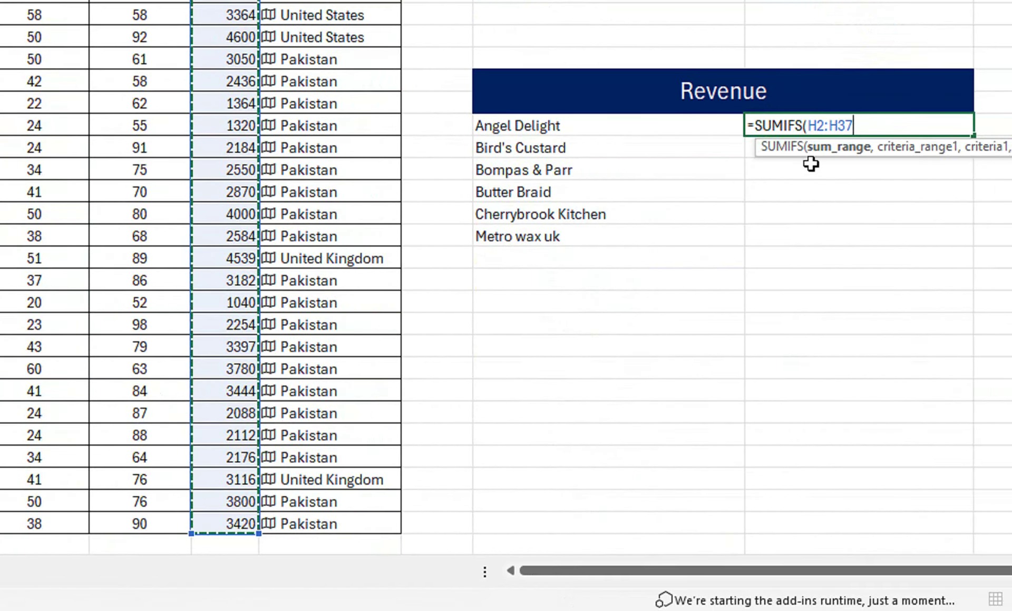
key("F4")
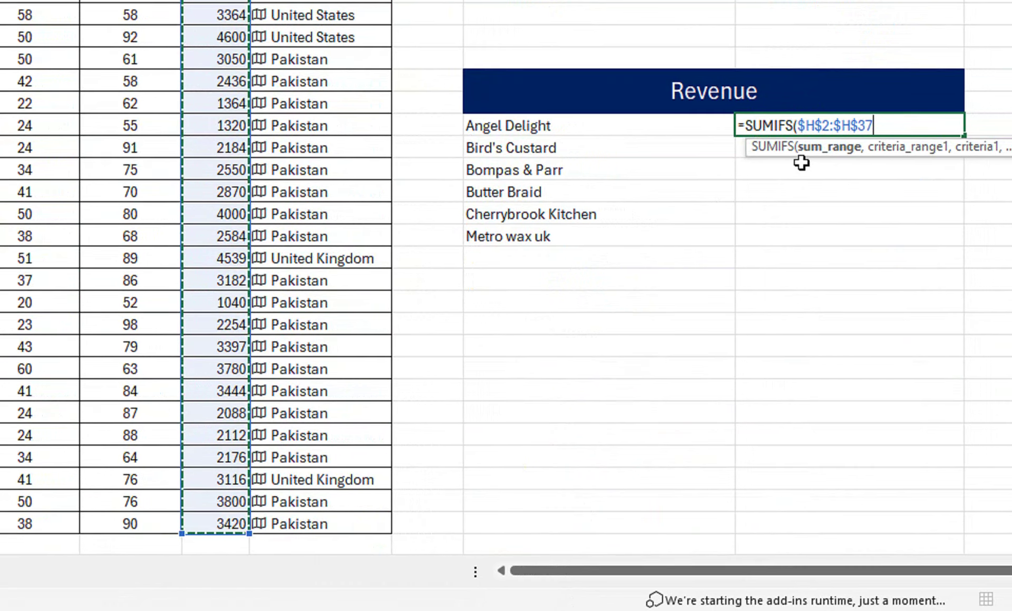
type(",")
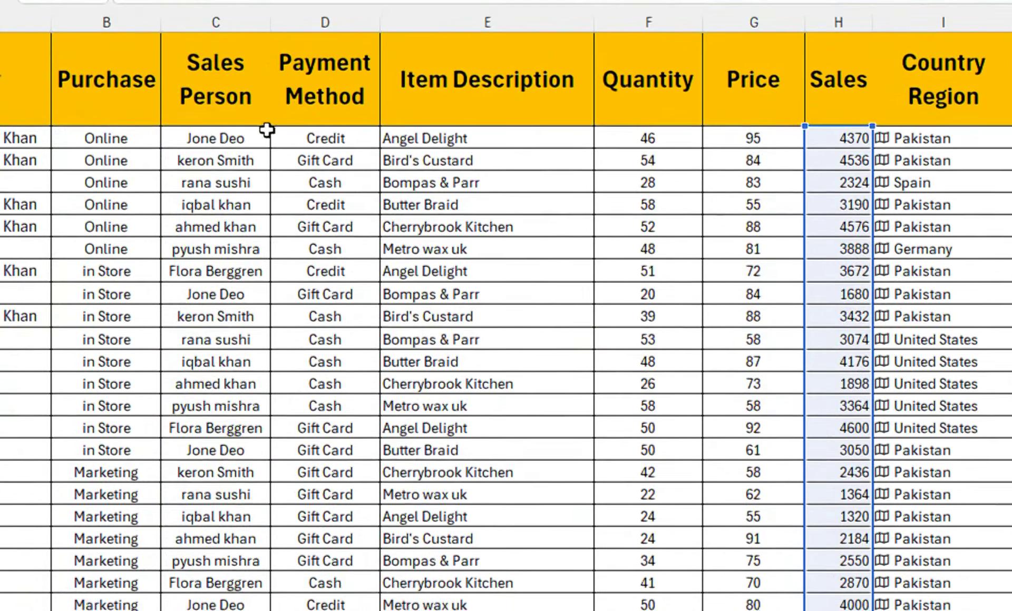
left_click_drag(448, 140, 479, 580)
left_click_drag(488, 543, 488, 560)
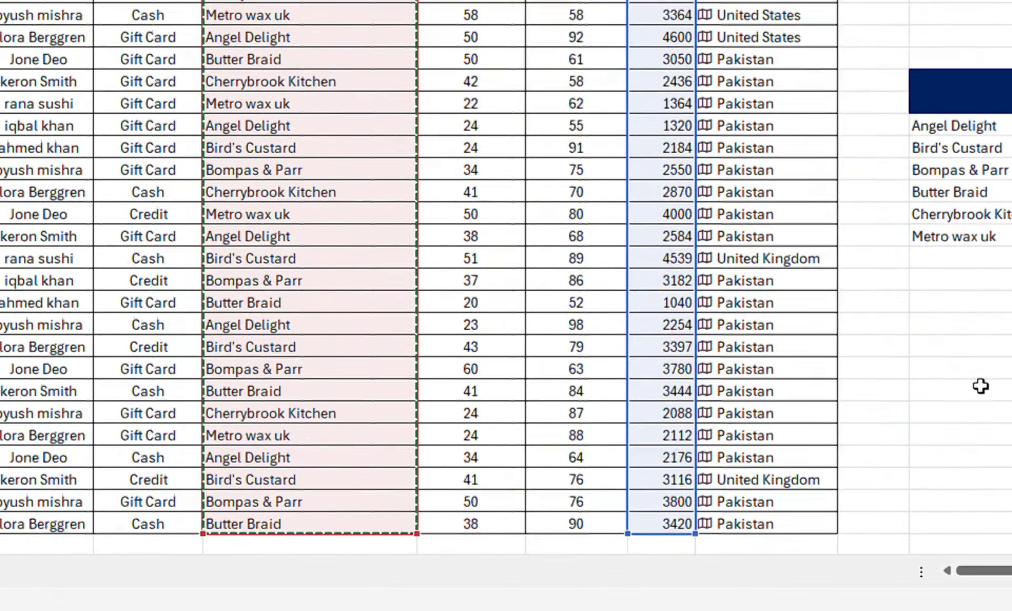
key("F4")
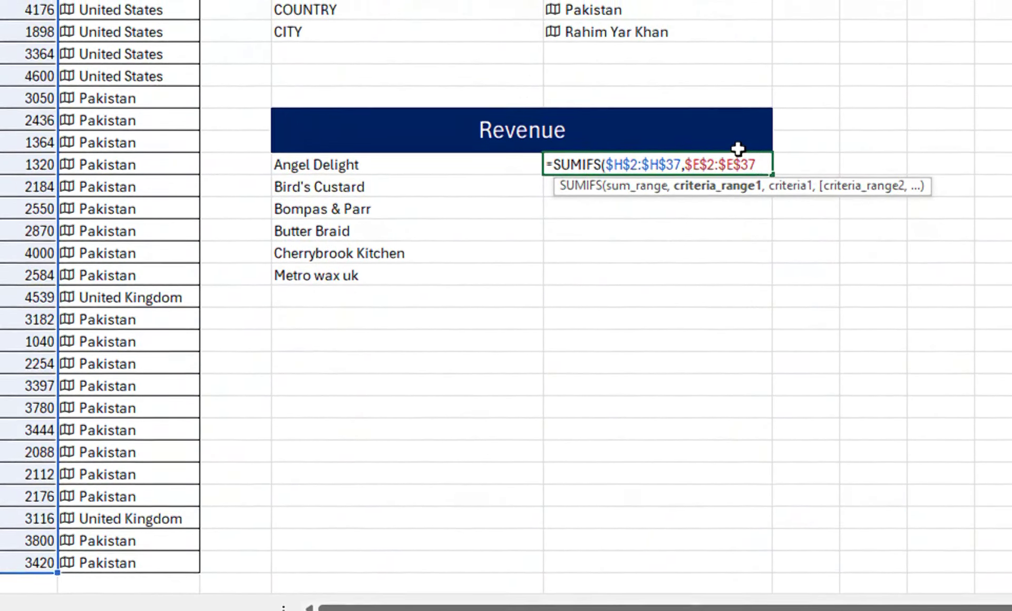
type(",")
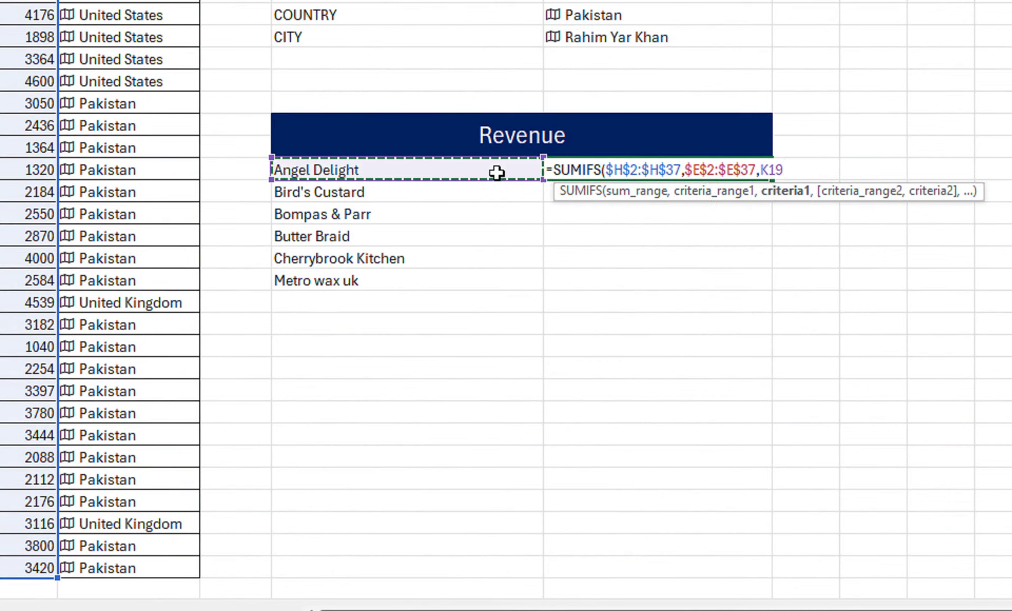
Add the $C$2:$C$37 = $L$9 salesperson criterion and fill the formula down through Metro wax uk
type(",")
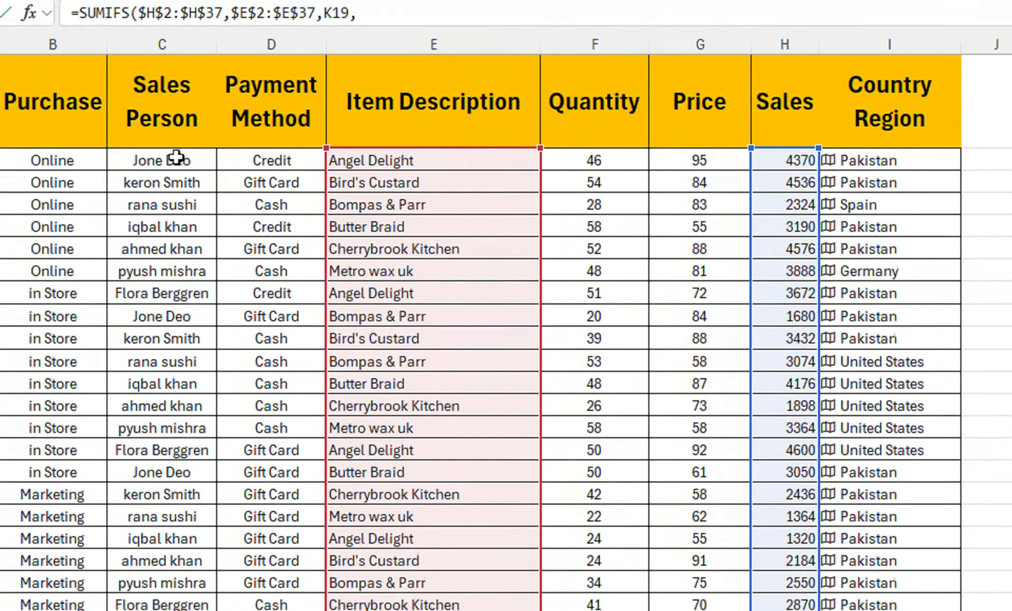
mouse_move(176, 158)
left_mouse_down()
mouse_move(205, 468)
mouse_move(221, 515)
left_mouse_up()
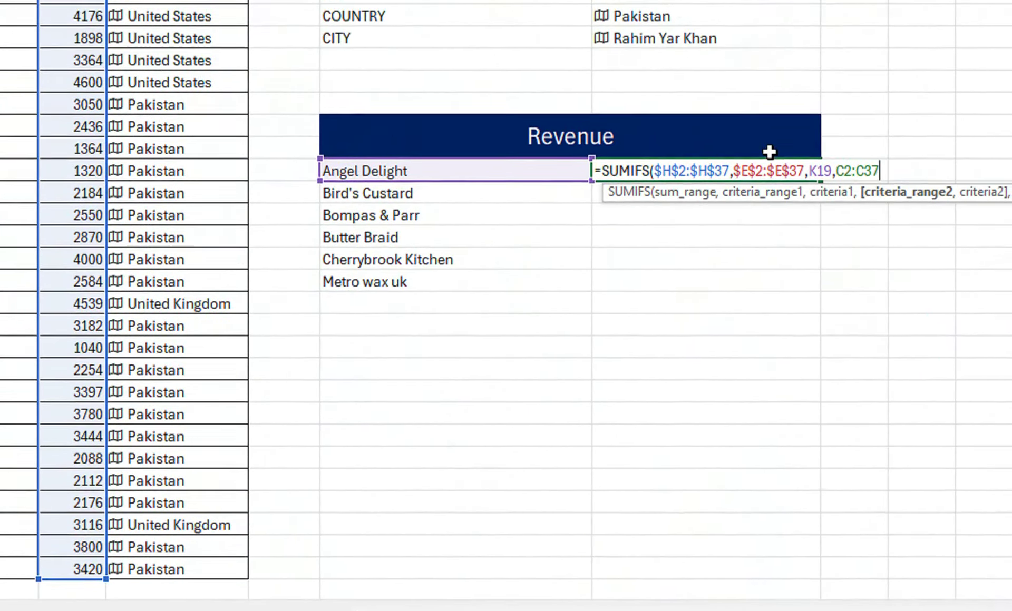
key("F4")
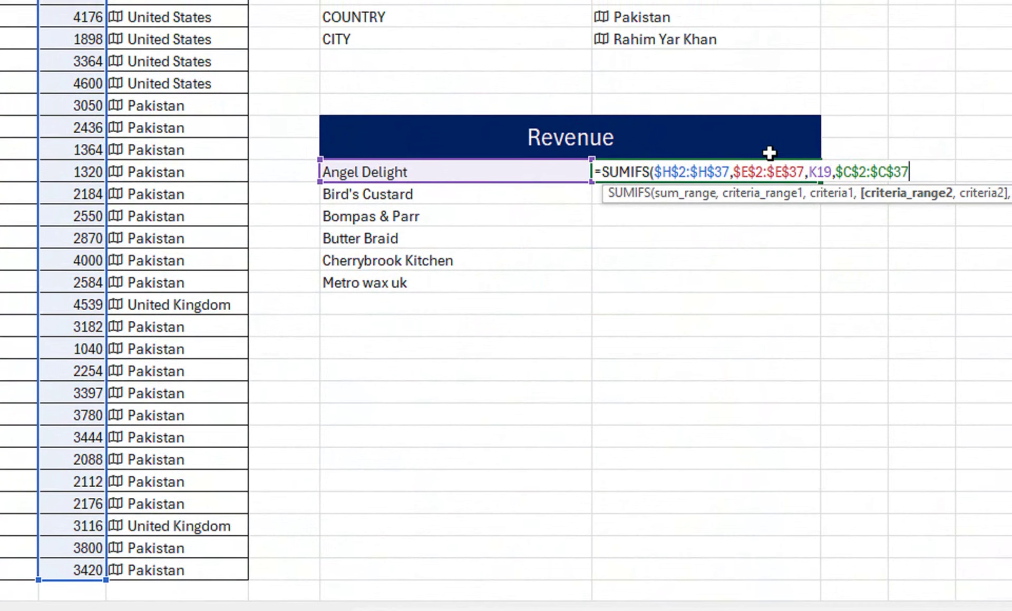
type(",")
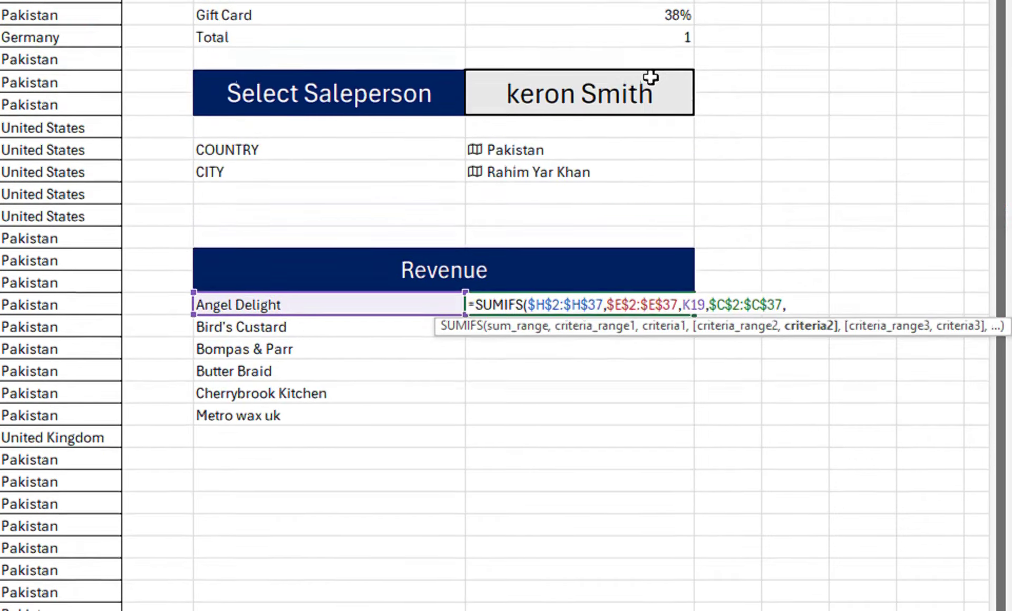
left_click(650, 78)
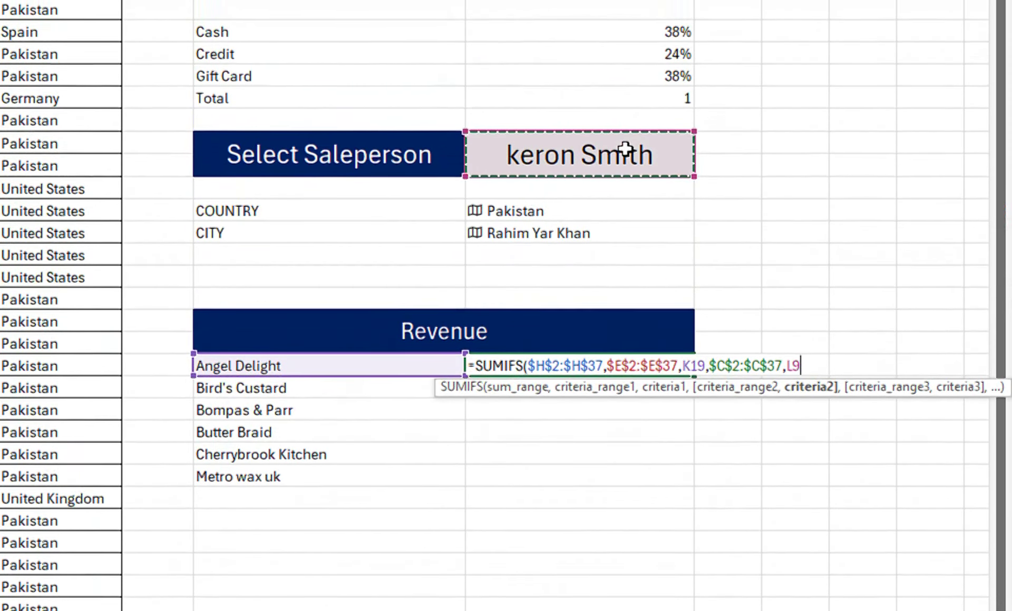
key("F4")
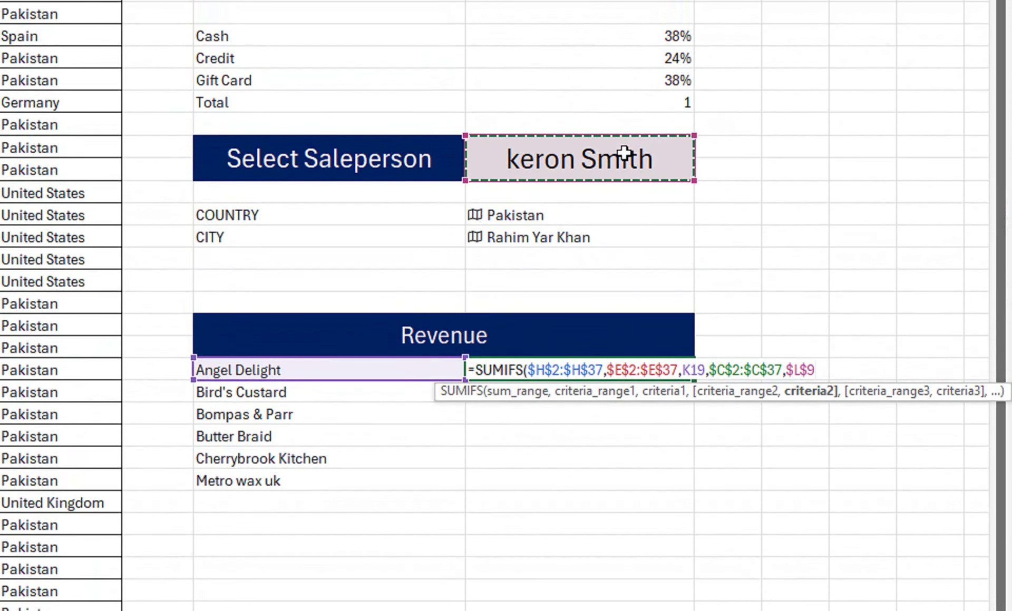
type(")")
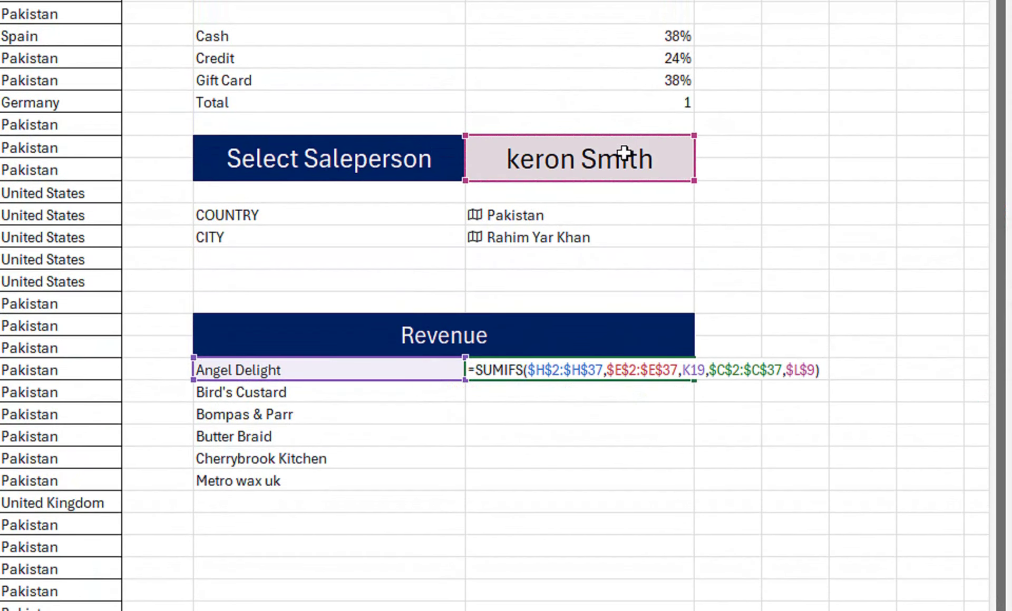
key("Return")
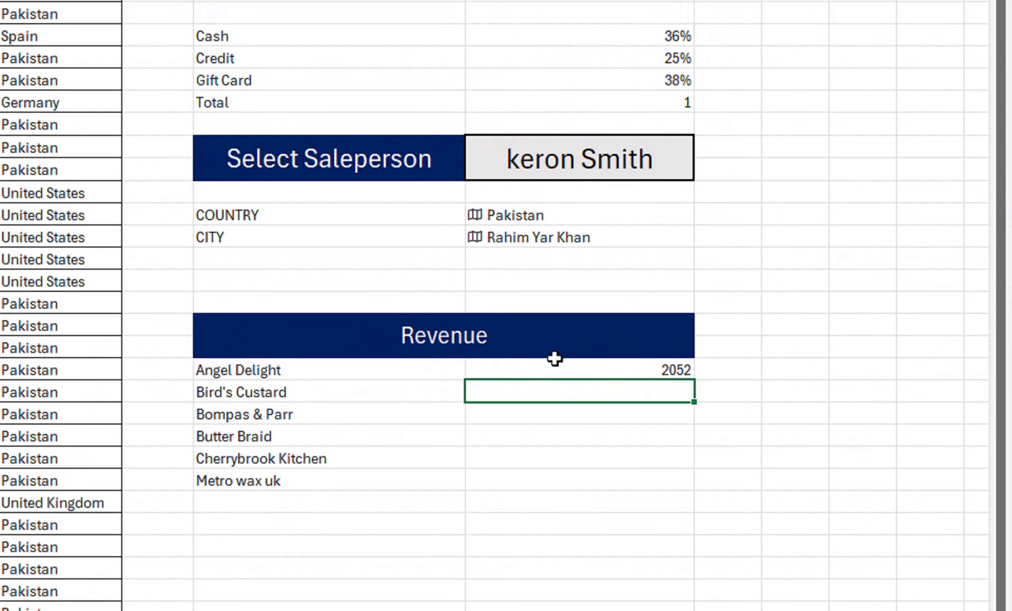
left_click(669, 371)
double_click(693, 380)
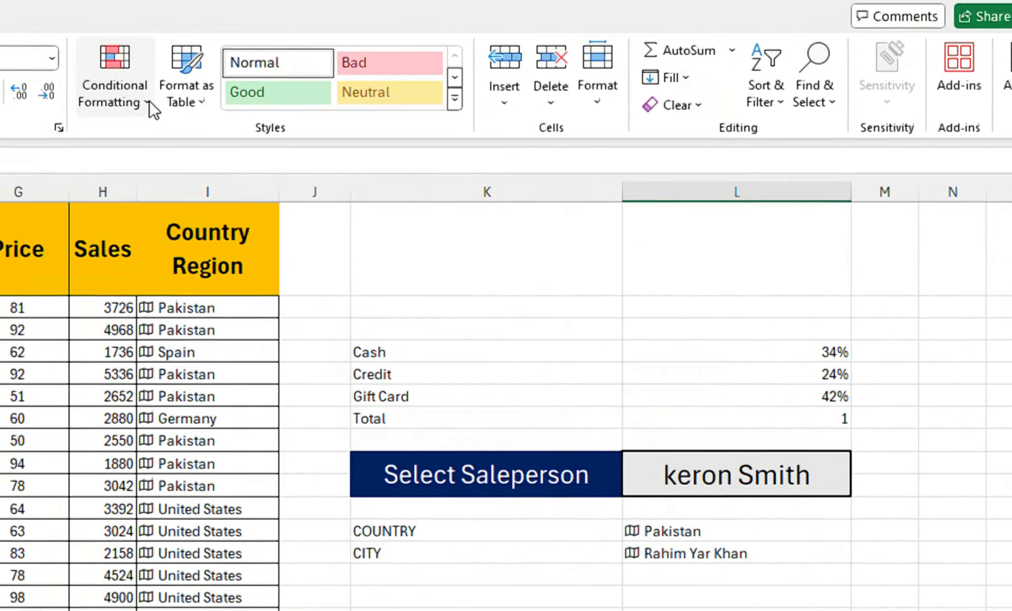
Apply Purple solid-fill data bars to the selected Revenue values
left_click(149, 103)
mouse_move(214, 242)
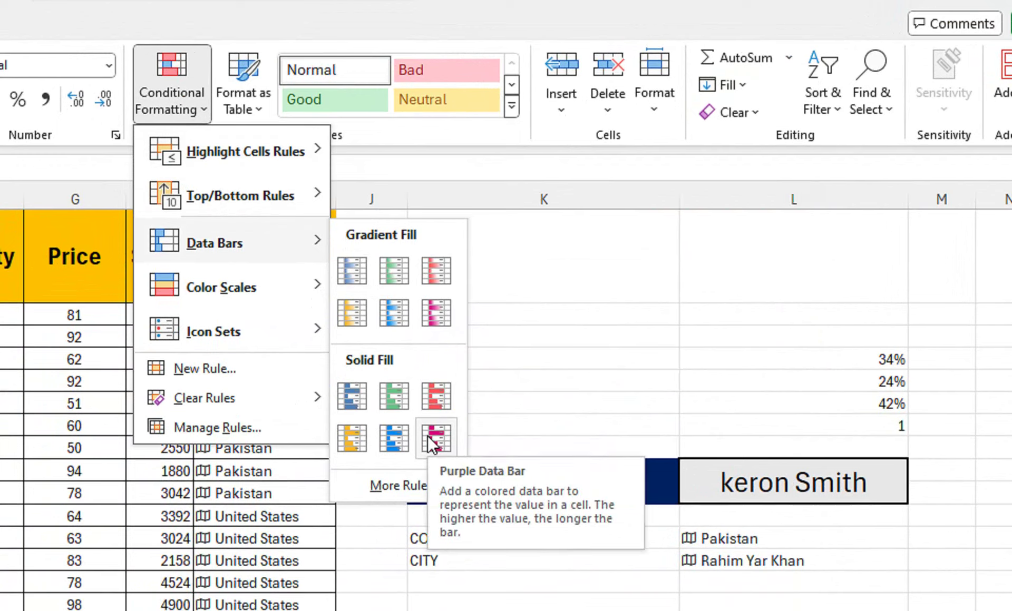
left_click(428, 436)
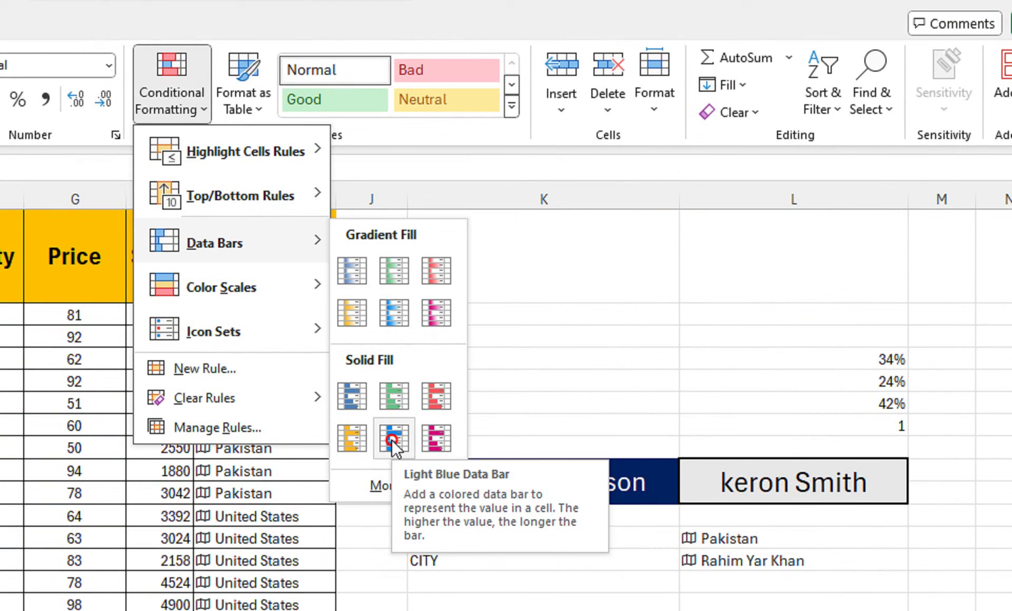
left_click(433, 440)
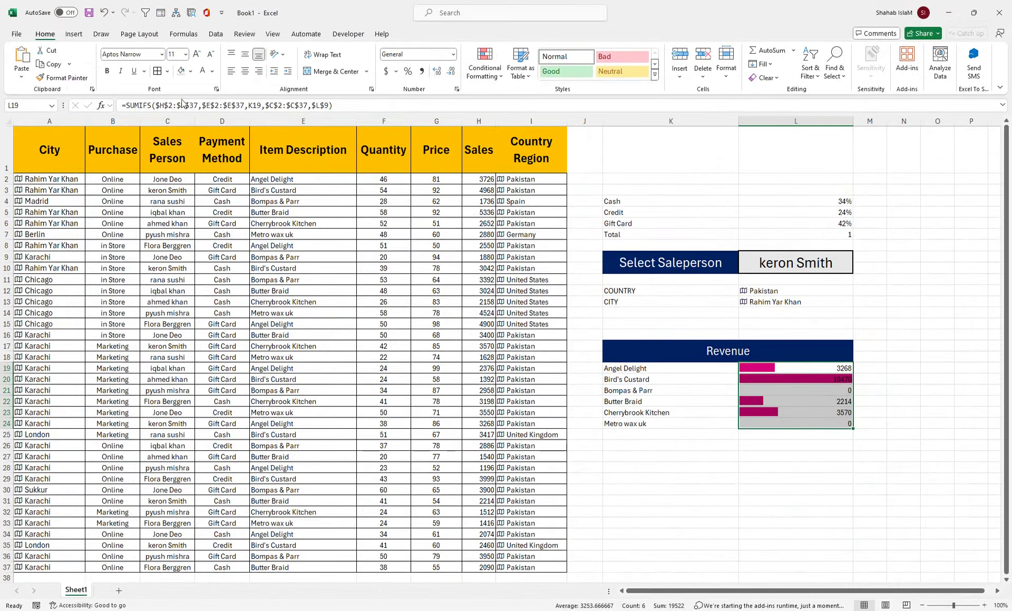
Make the revenue values bold and enlarge them to size 16
left_click(107, 71)
left_click(197, 54)
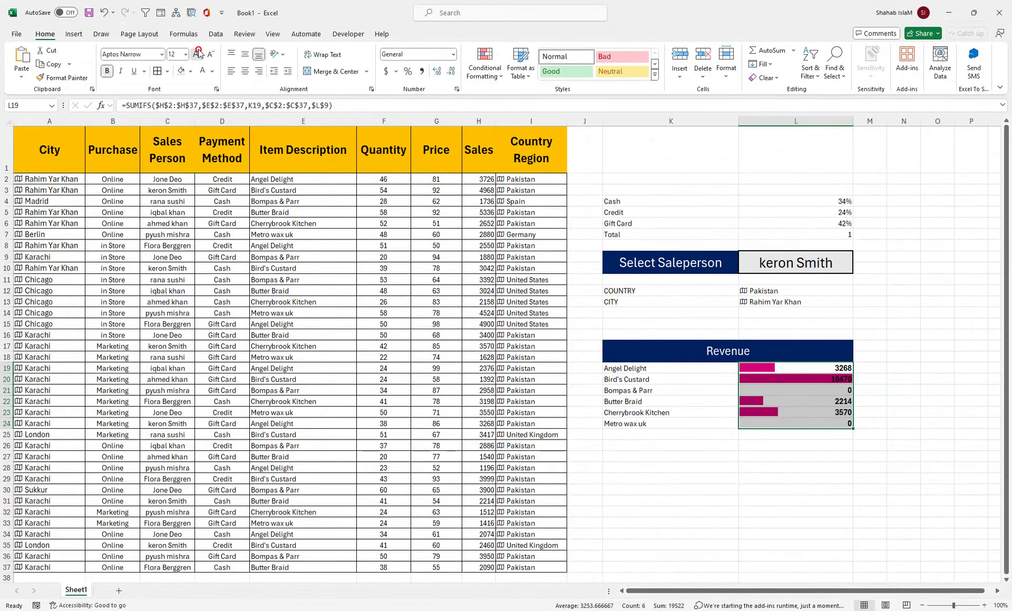
left_click(197, 54)
left_click(199, 52)
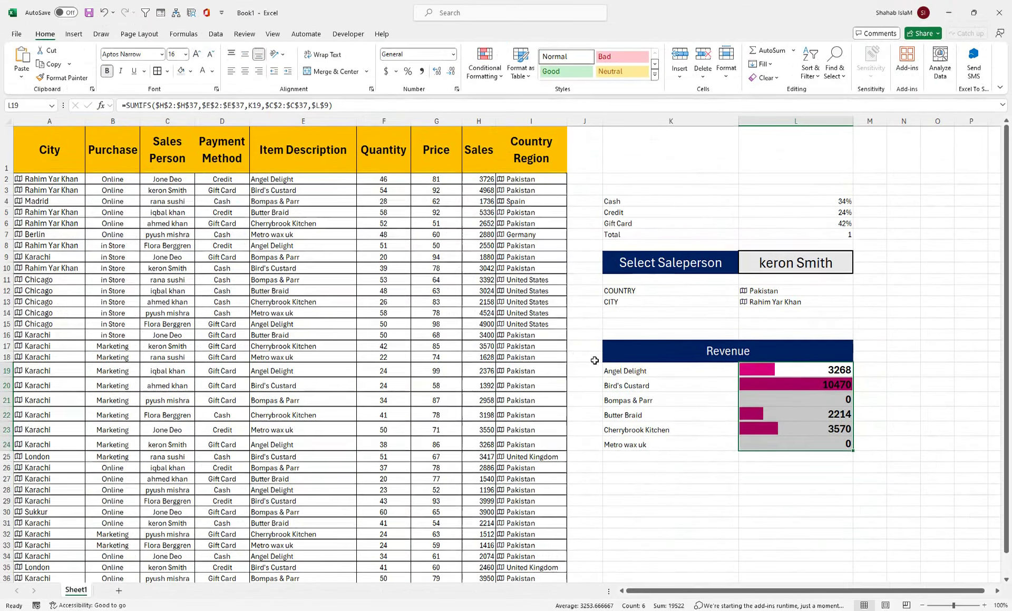
Enlarge the item names, set the Revenue heading to 24, and select the payment percentage table
left_click_drag(625, 371, 622, 445)
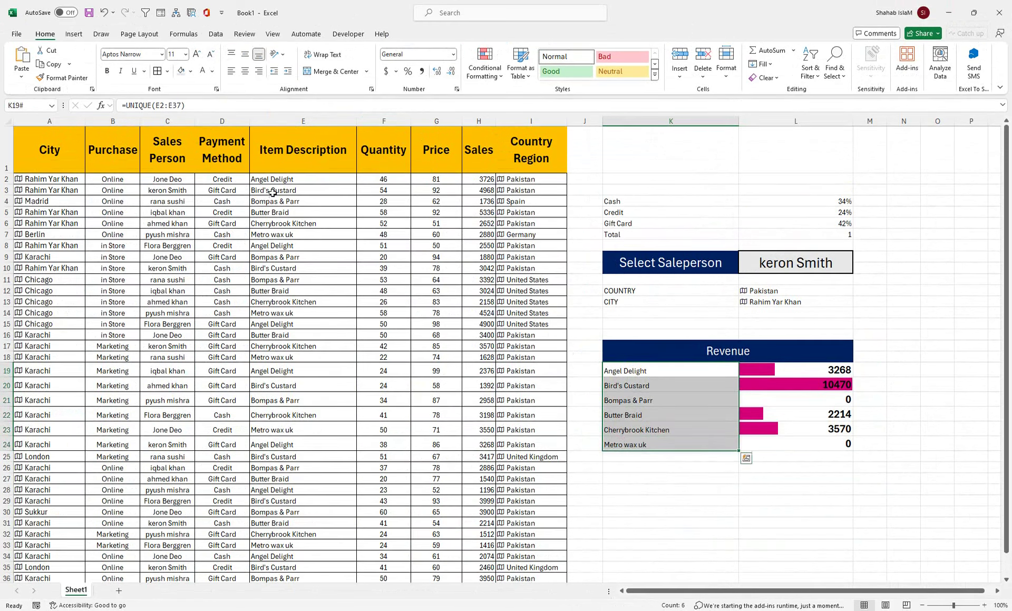
left_click(197, 54)
left_click(198, 54)
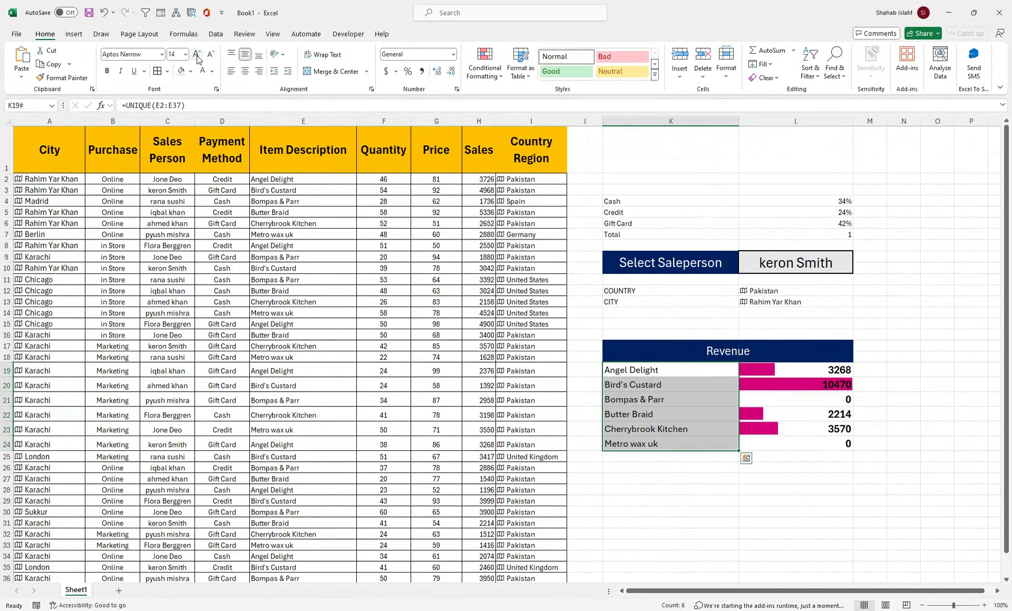
left_click(198, 55)
left_click(770, 351)
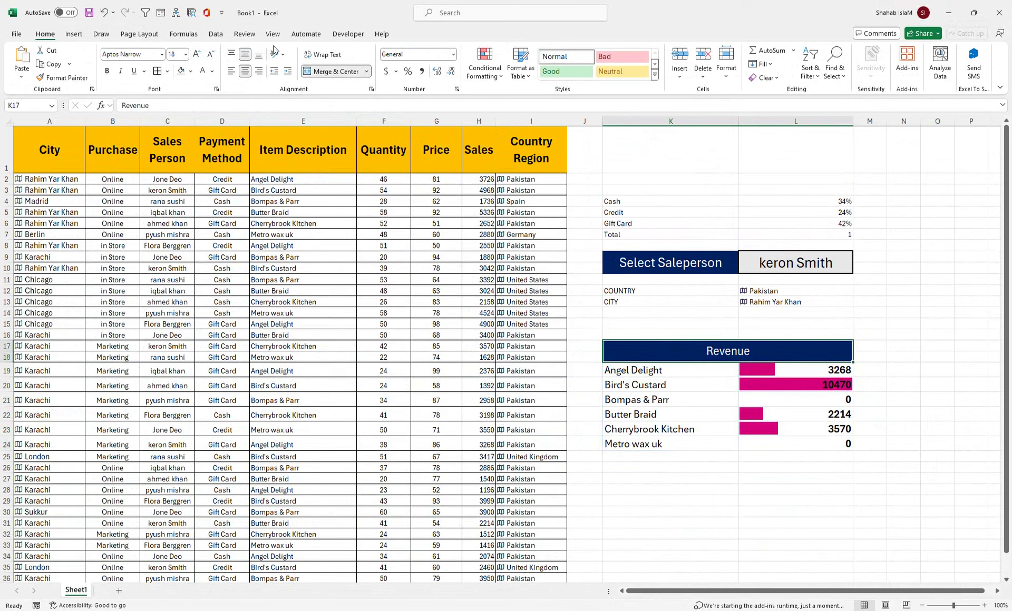
left_click(197, 54)
left_click(197, 53)
left_click(196, 54)
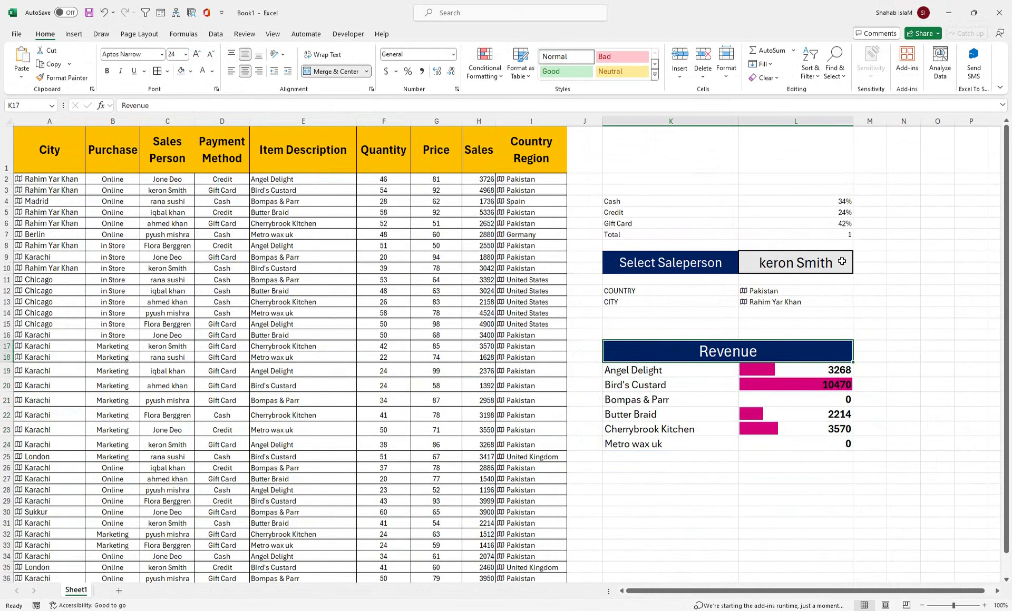
left_click_drag(625, 168, 832, 237)
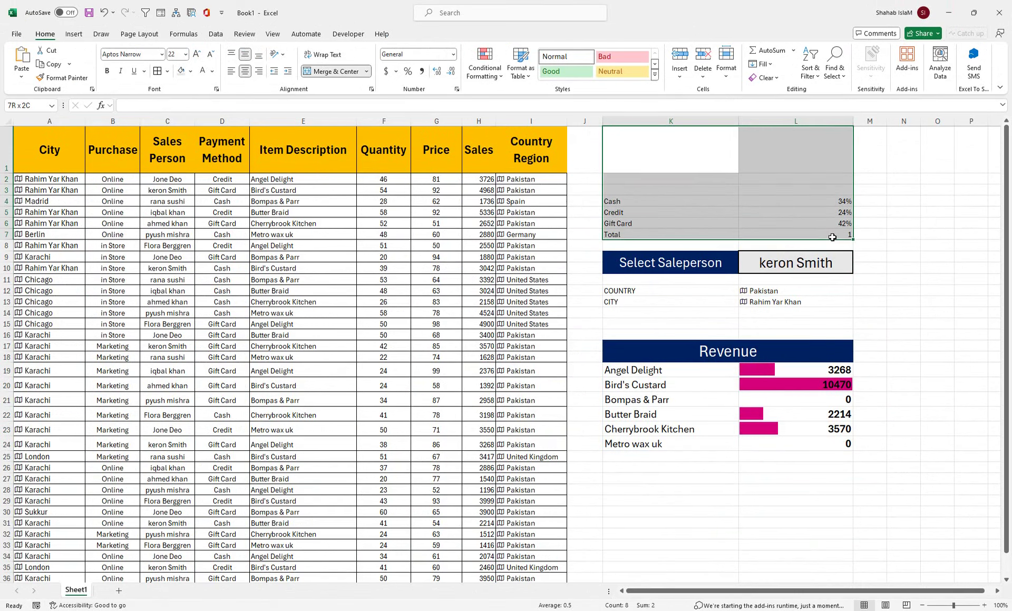
mouse_move(660, 207)
left_mouse_down()
mouse_move(755, 241)
mouse_move(756, 217)
left_mouse_up()
Move the payment summary up two rows and switch the dashboard to another salesperson
left_click(694, 261)
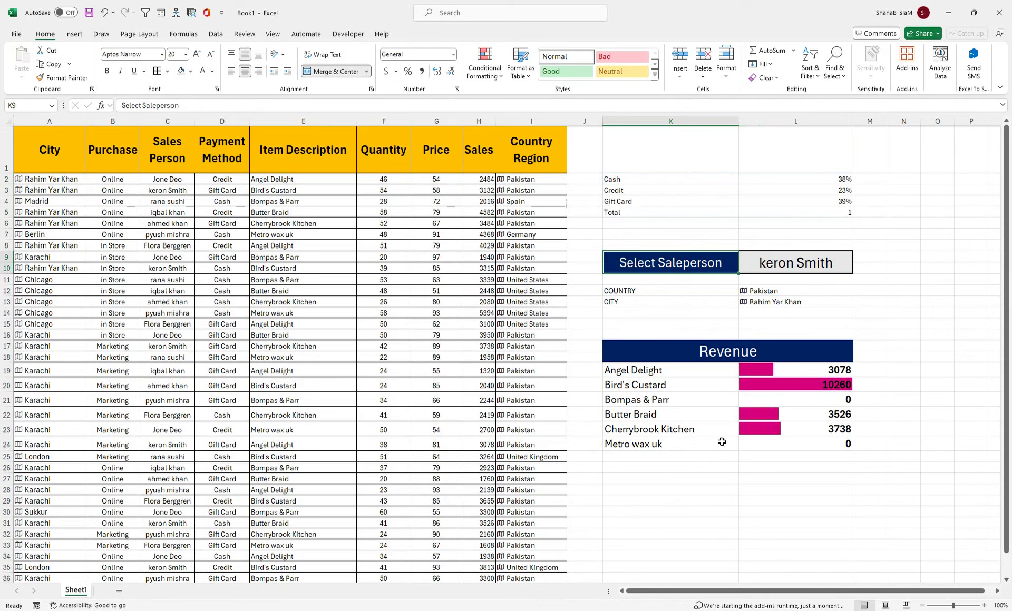
left_click(821, 266)
left_click(858, 258)
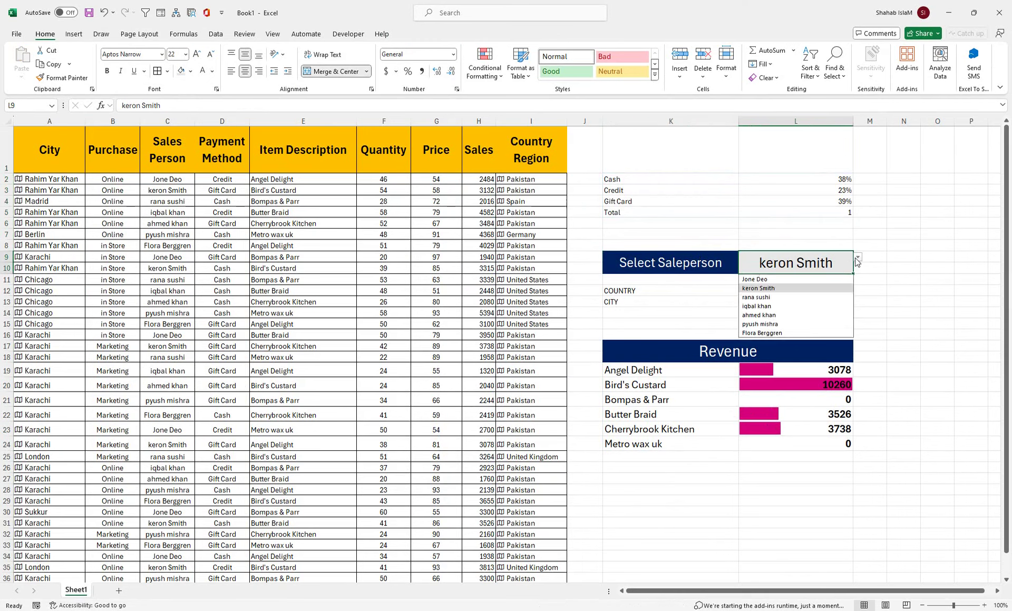
left_click(755, 279)
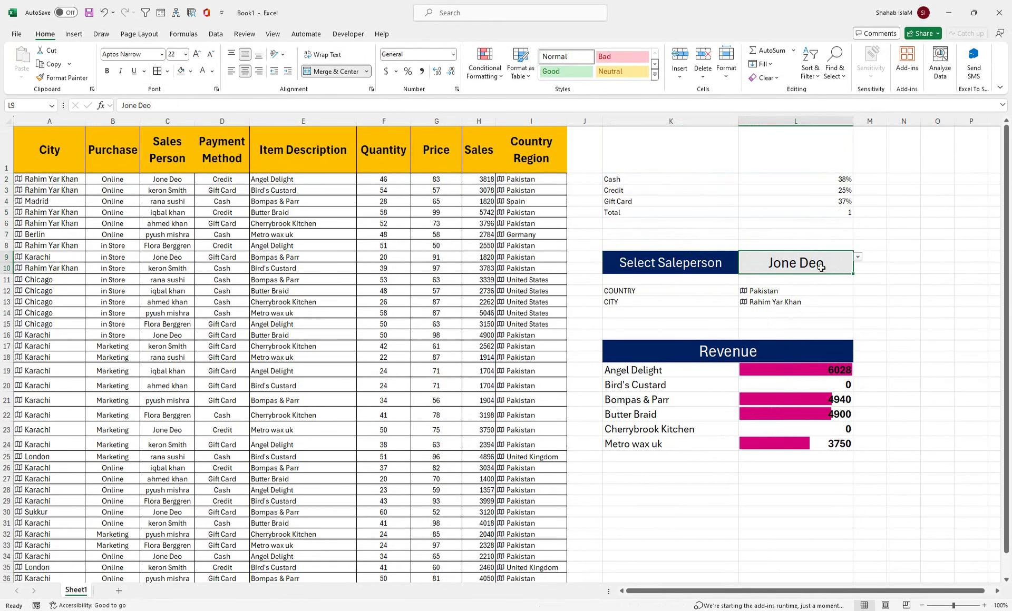
Pick several more salespeople from the L9 dropdown to confirm country, city and revenue update
left_click(859, 257)
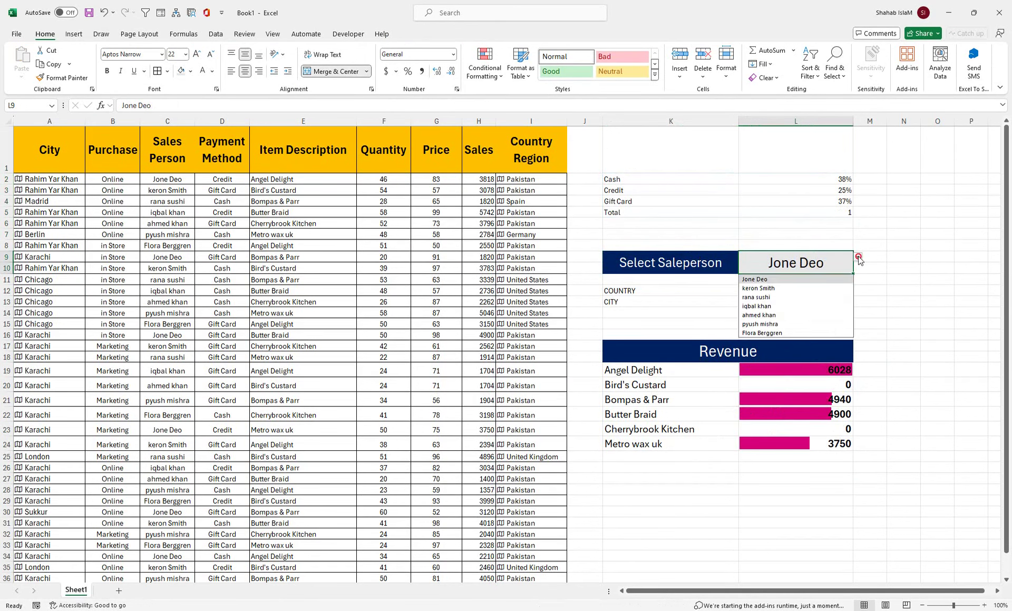
left_click(783, 288)
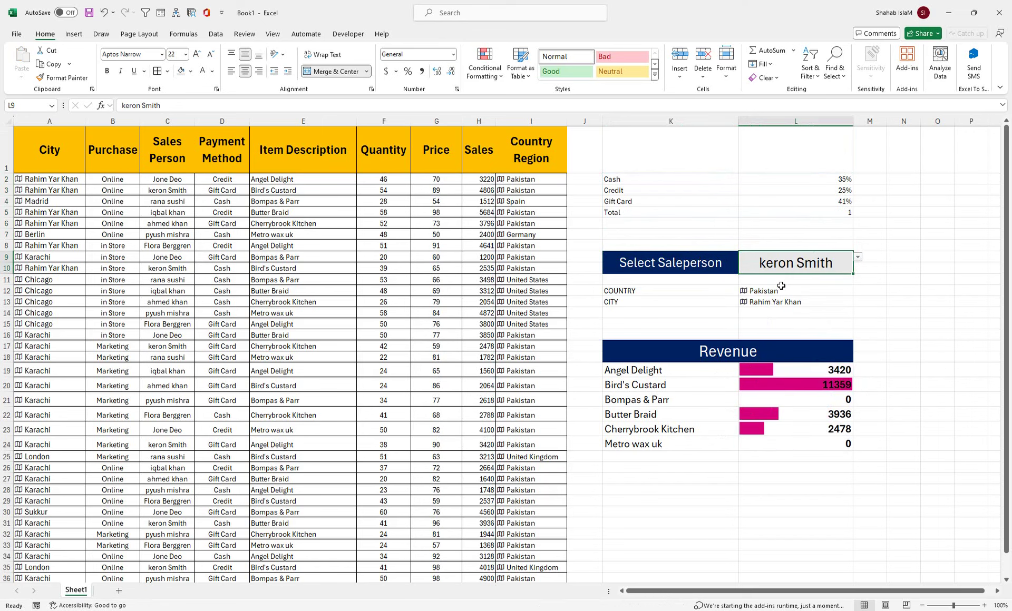
left_click(859, 257)
left_click(805, 297)
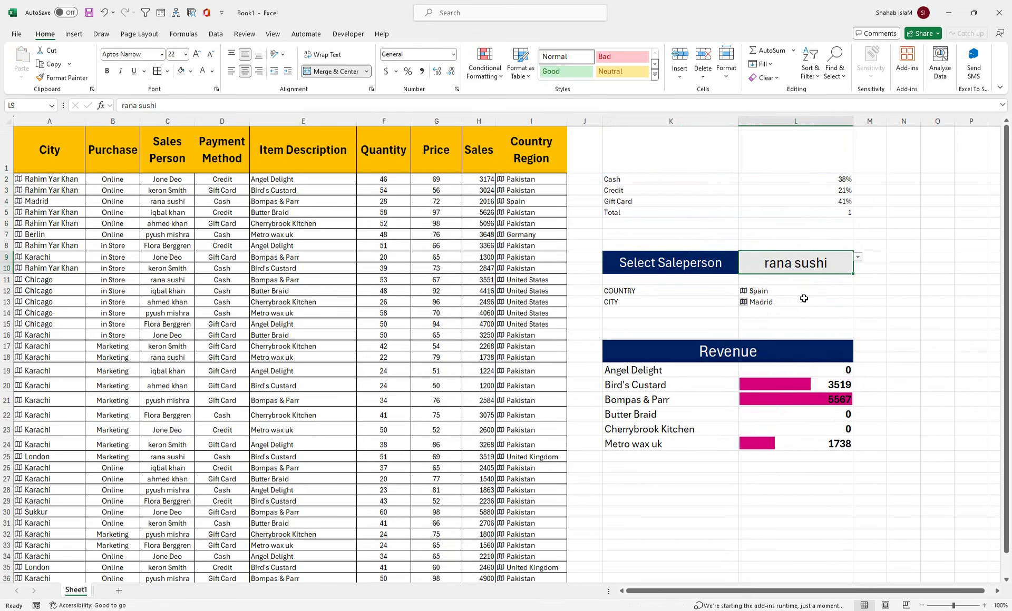
left_click(858, 257)
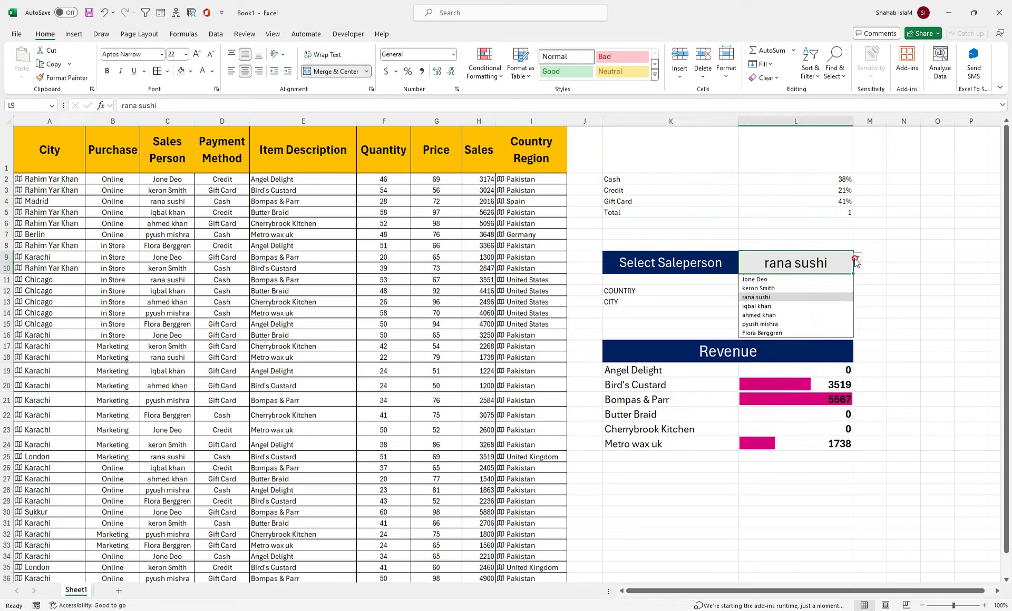
left_click(818, 331)
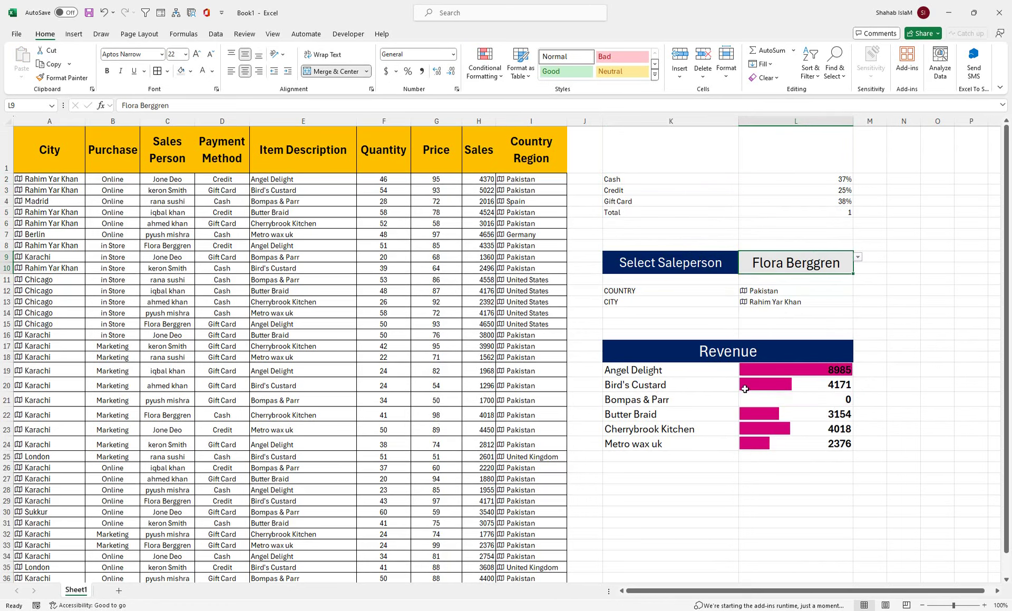